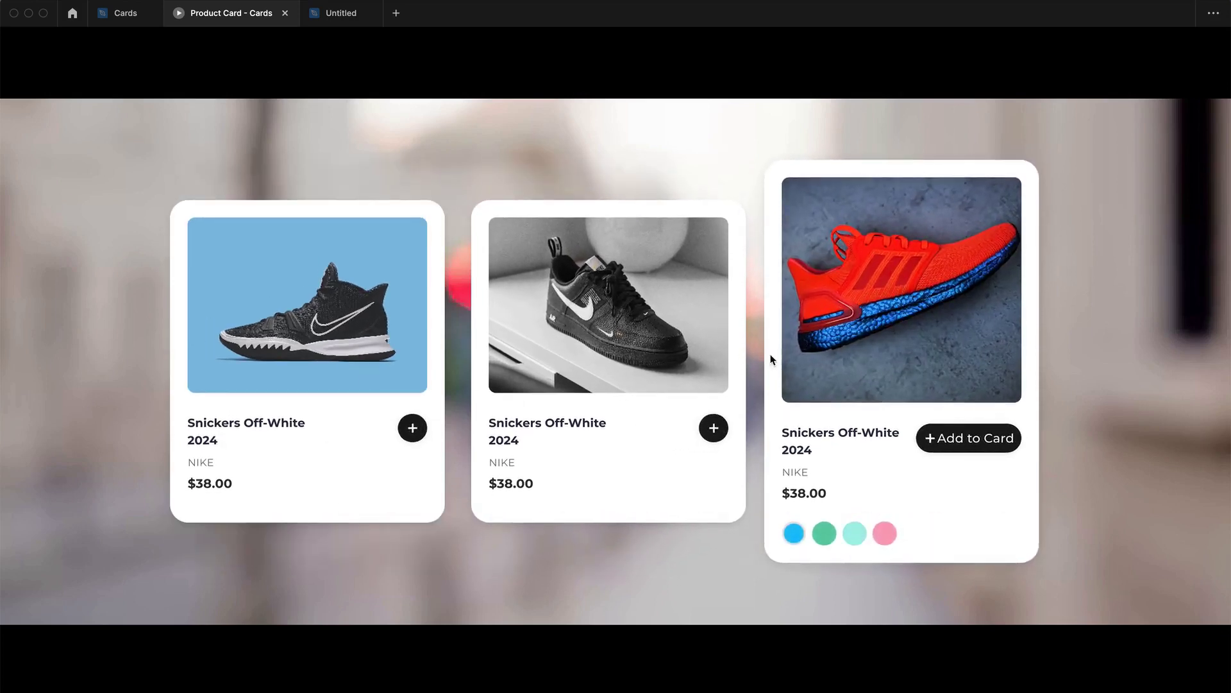
- Draw a new frame in the Untitled file and zoom in on it
click(342, 14)
key(f)
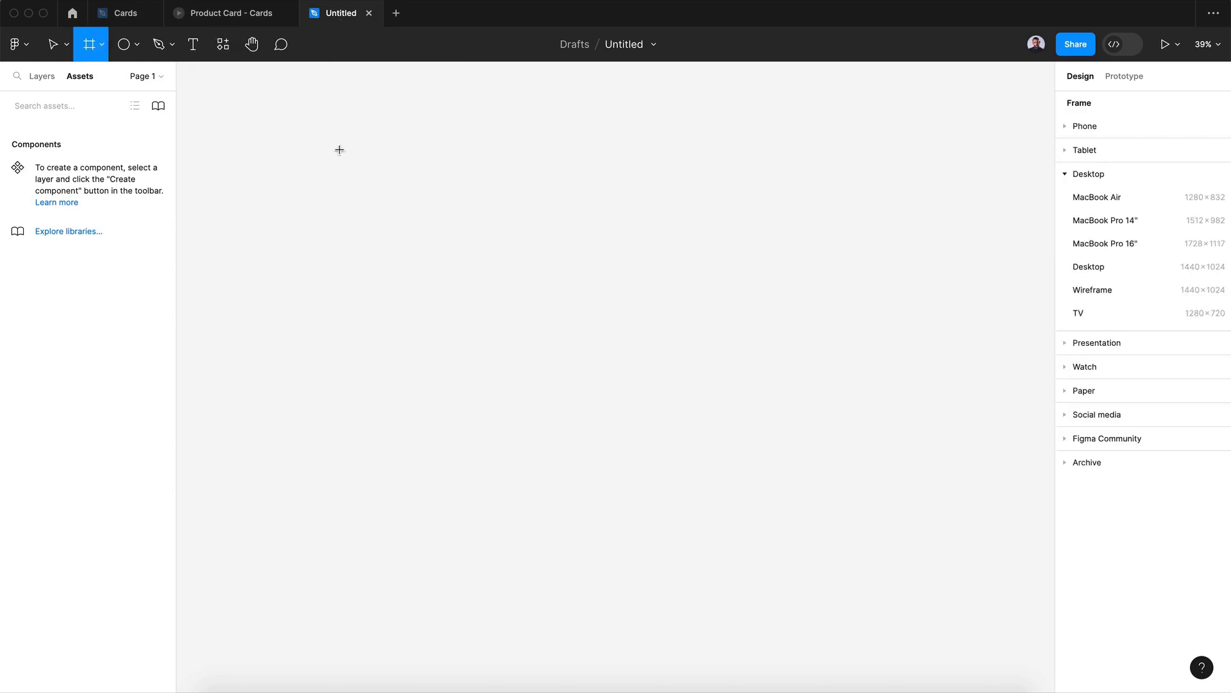
drag(451, 202, 682, 509)
click(1207, 44)
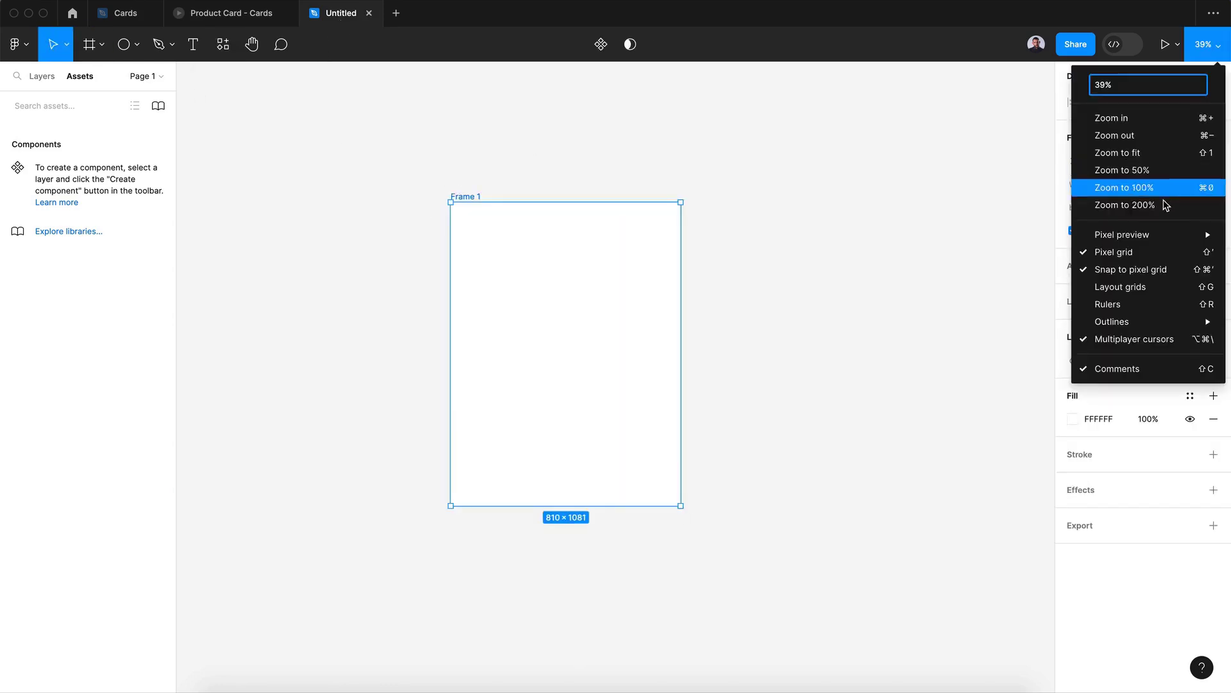
click(1159, 191)
scroll(823, 371, down, 3)
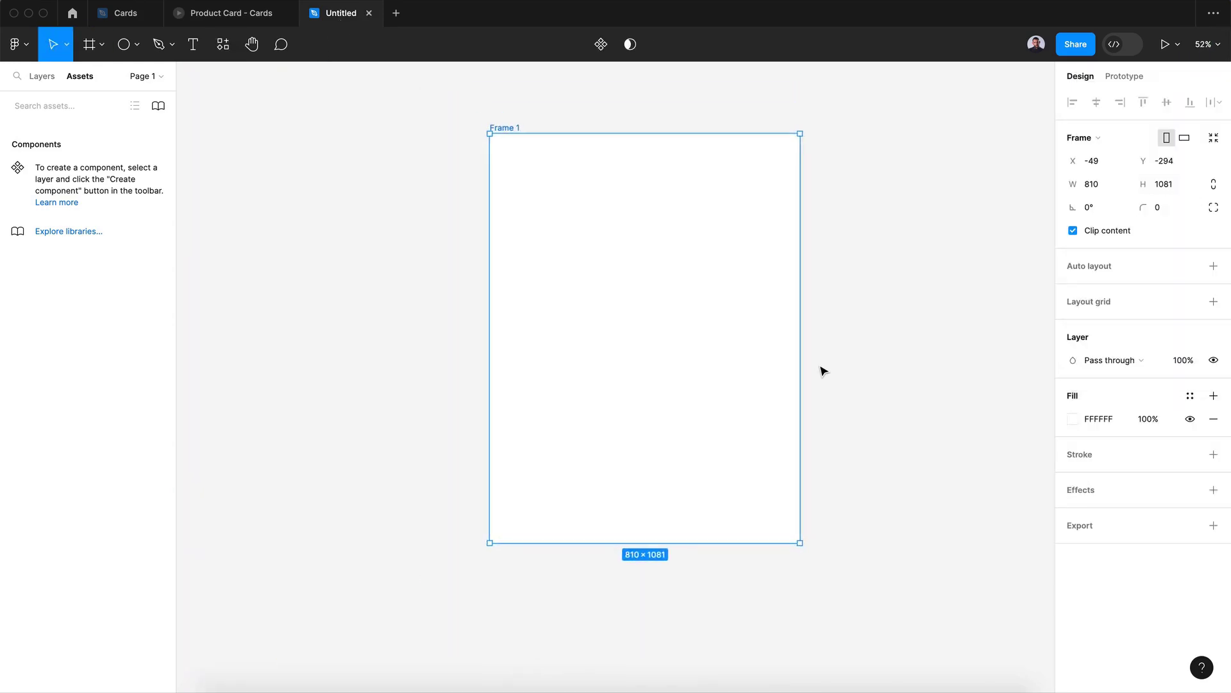
- Resize Frame 1 to exactly 400 × 500
drag(802, 542, 641, 341)
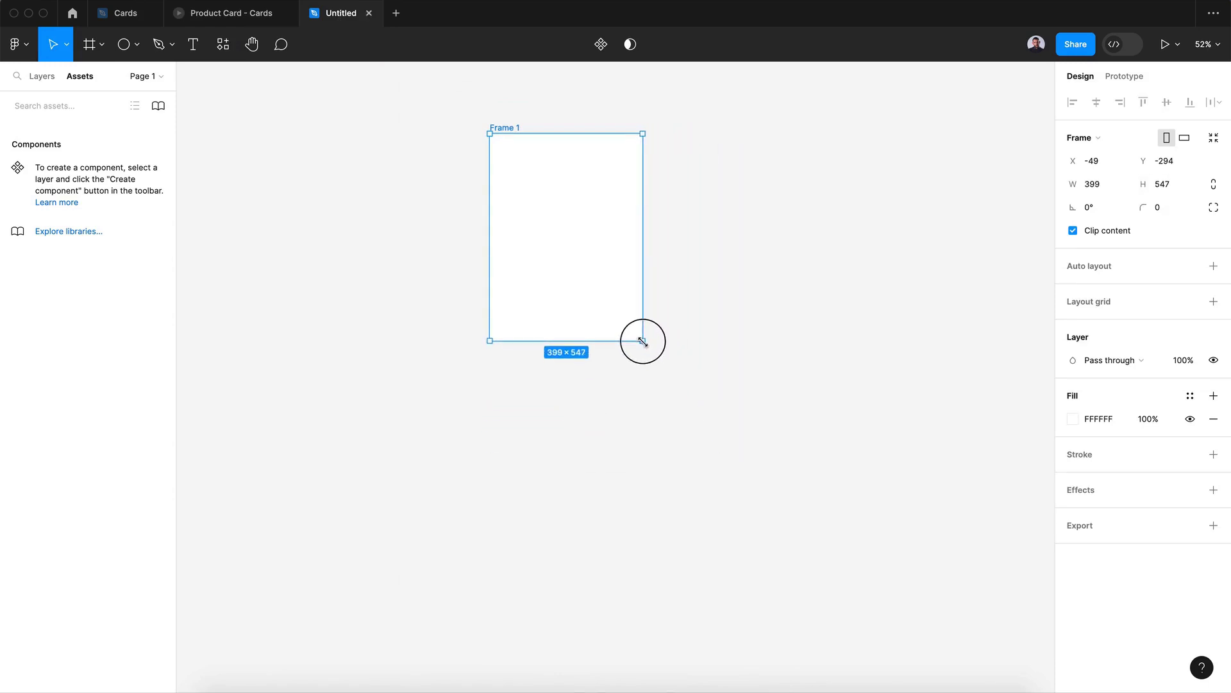
drag(641, 235, 672, 234)
drag(582, 341, 582, 370)
click(1095, 186)
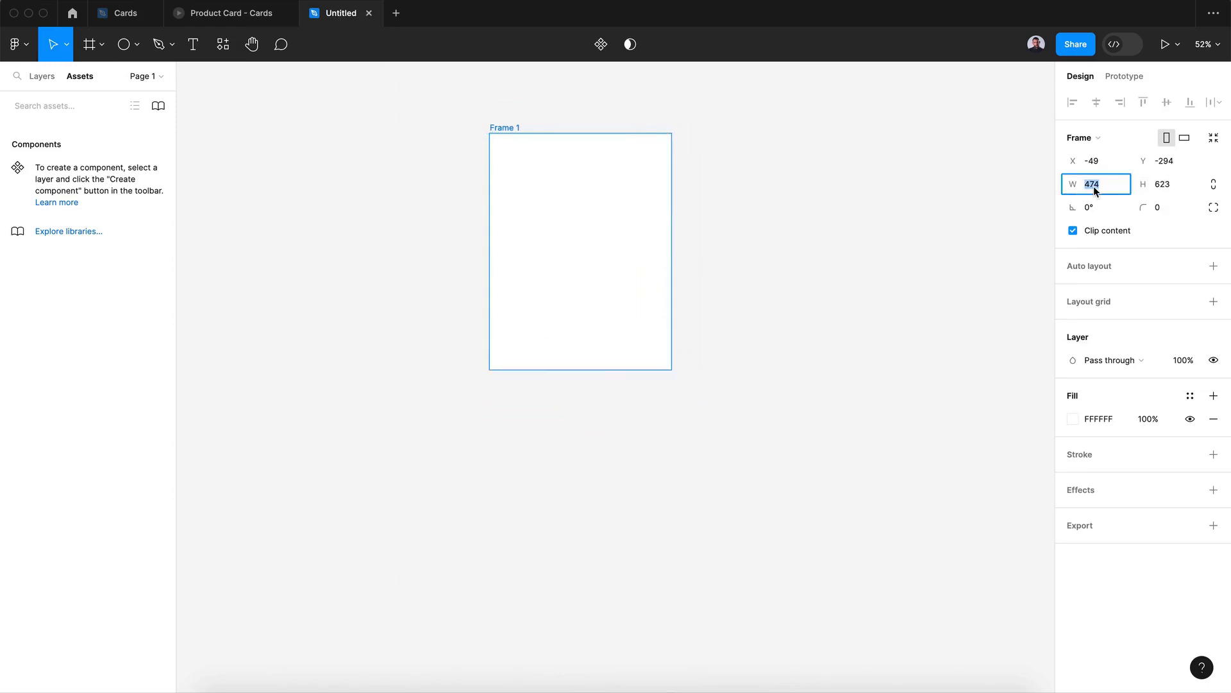
text(400)
key(Return)
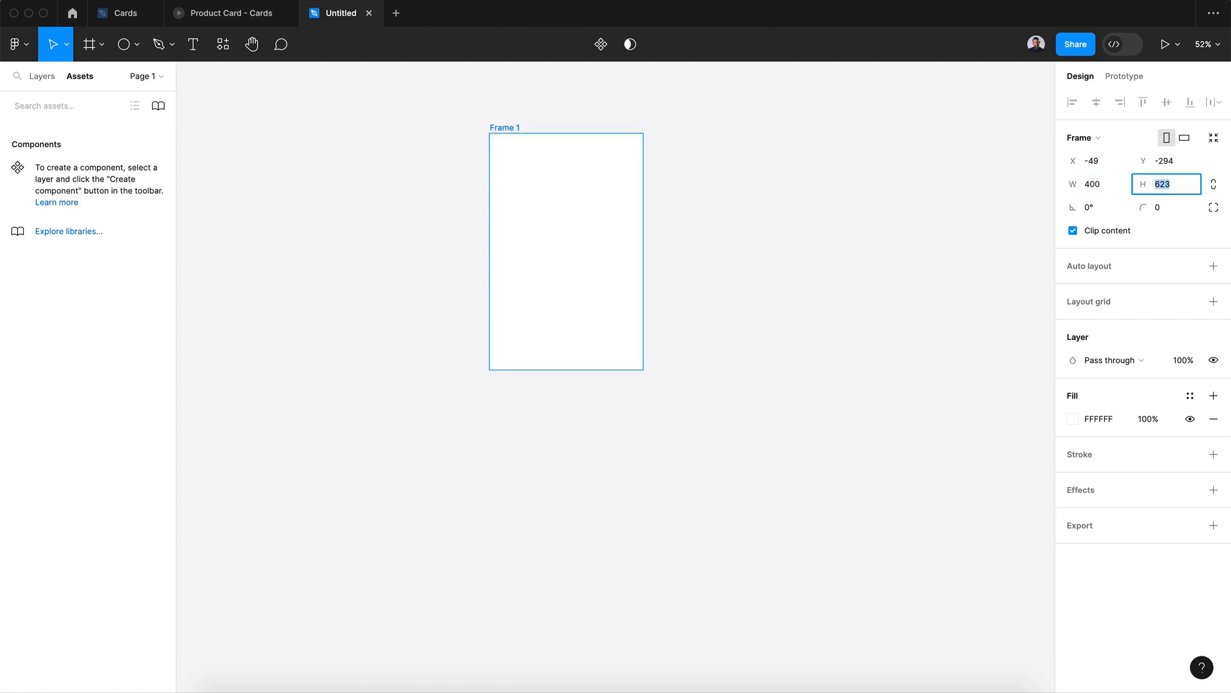
text(500)
key(Return)
scroll(500, 203, up, 5)
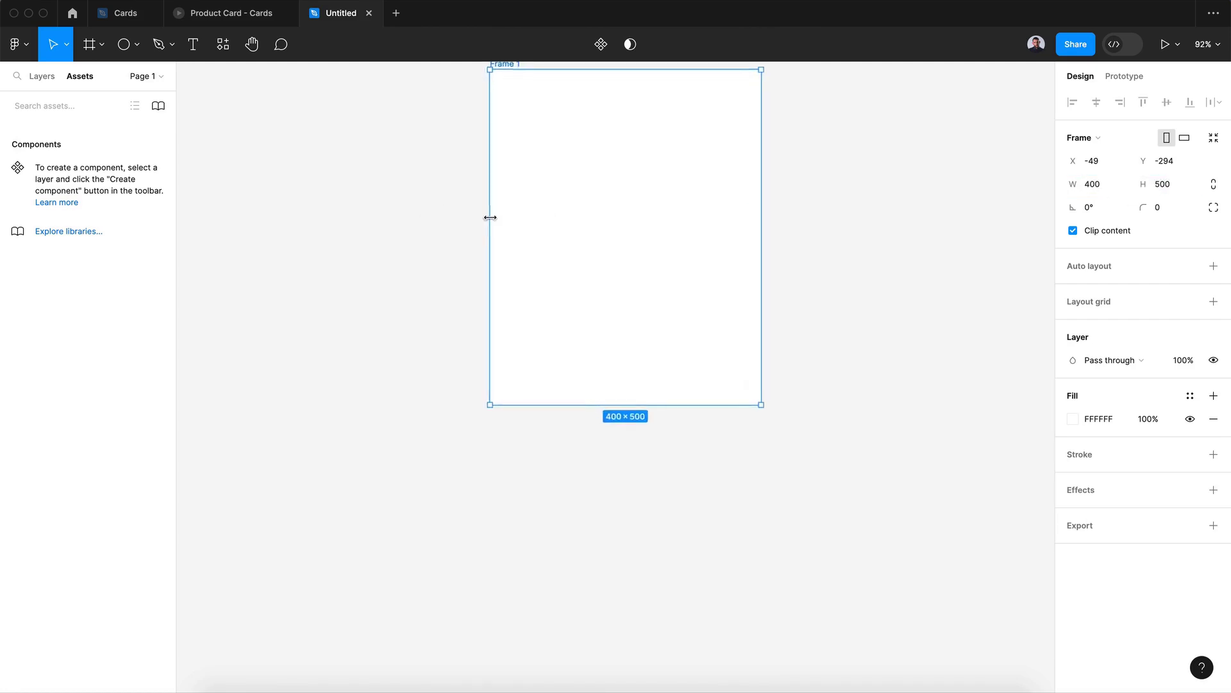
scroll(494, 221, up, 2)
click(88, 45)
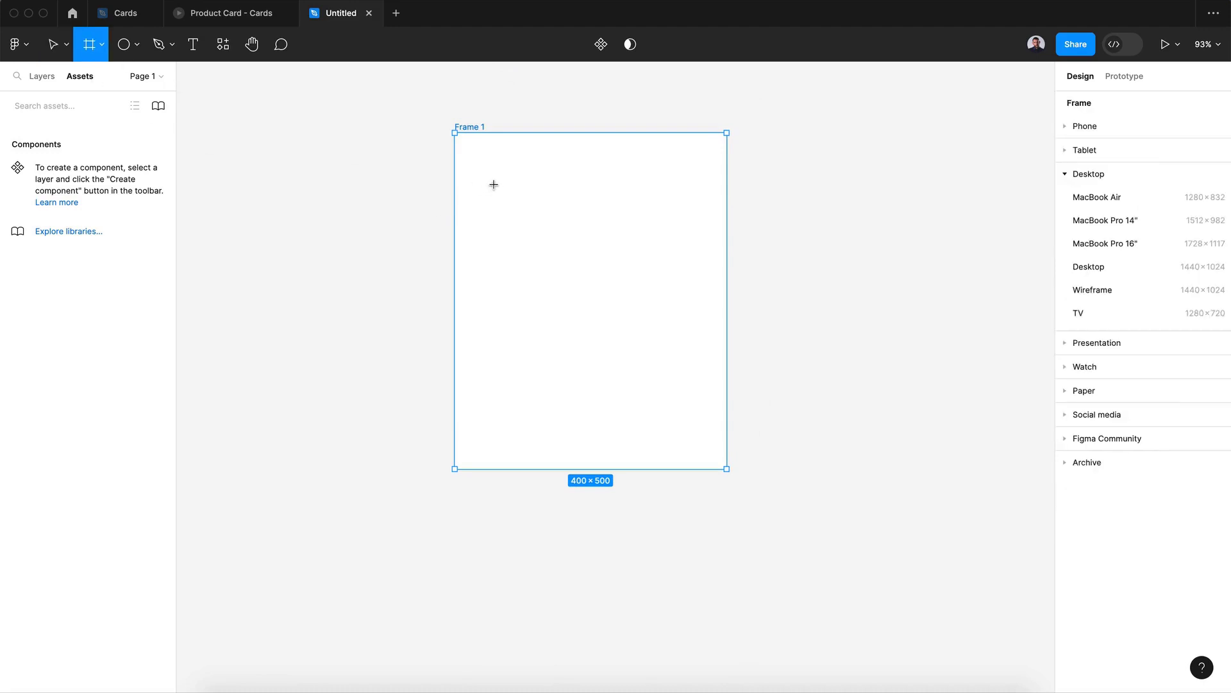
- Draw a 356×217 frame inside Frame 1 named 'Picture container'
drag(469, 148, 711, 293)
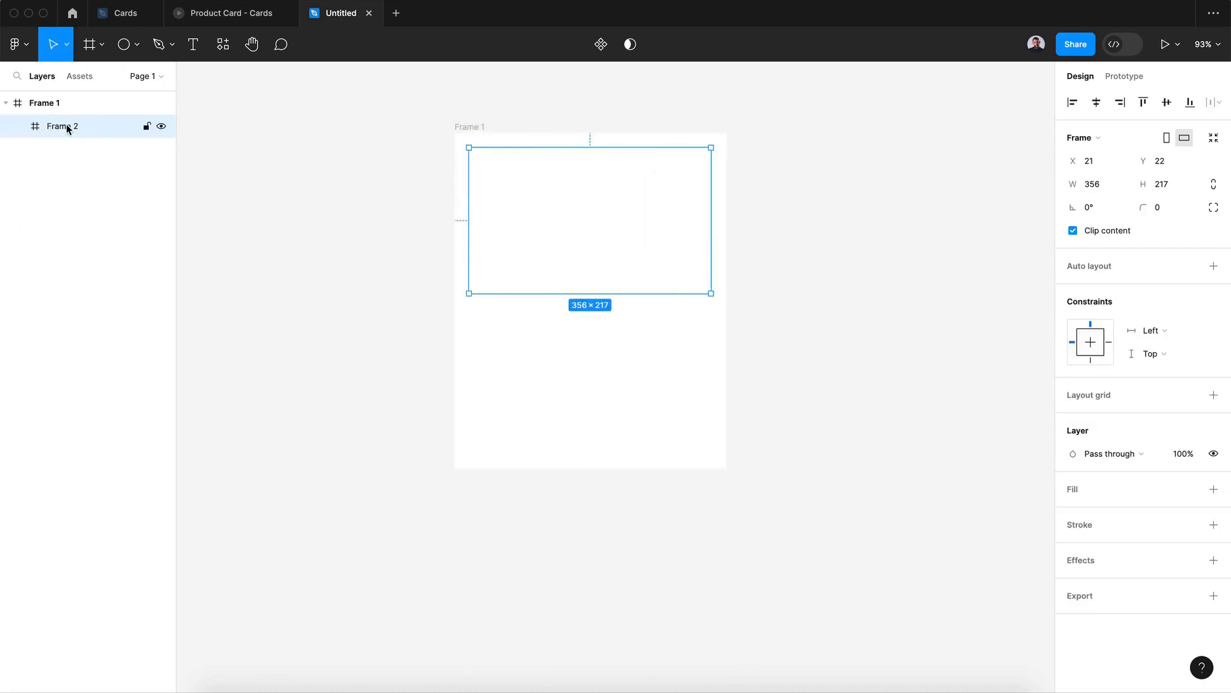
double_click(68, 126)
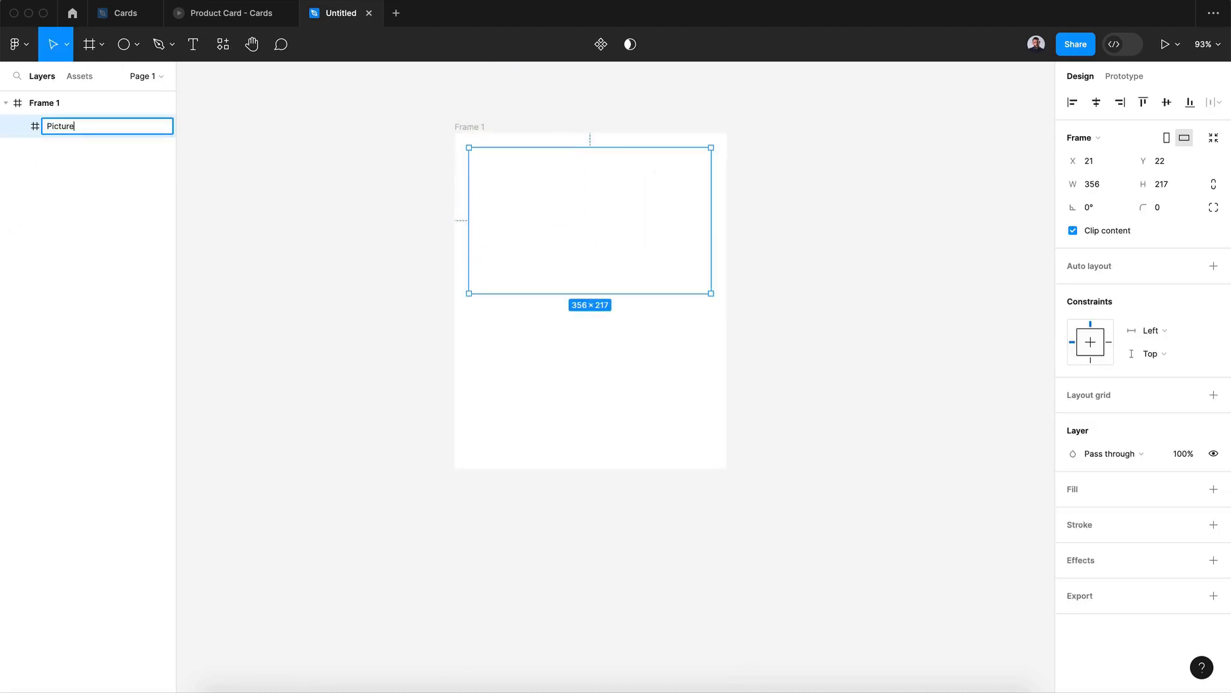
text(Picture container)
key(Return)
- Draw a rectangle filling the Picture container and name it 'Image'
click(101, 45)
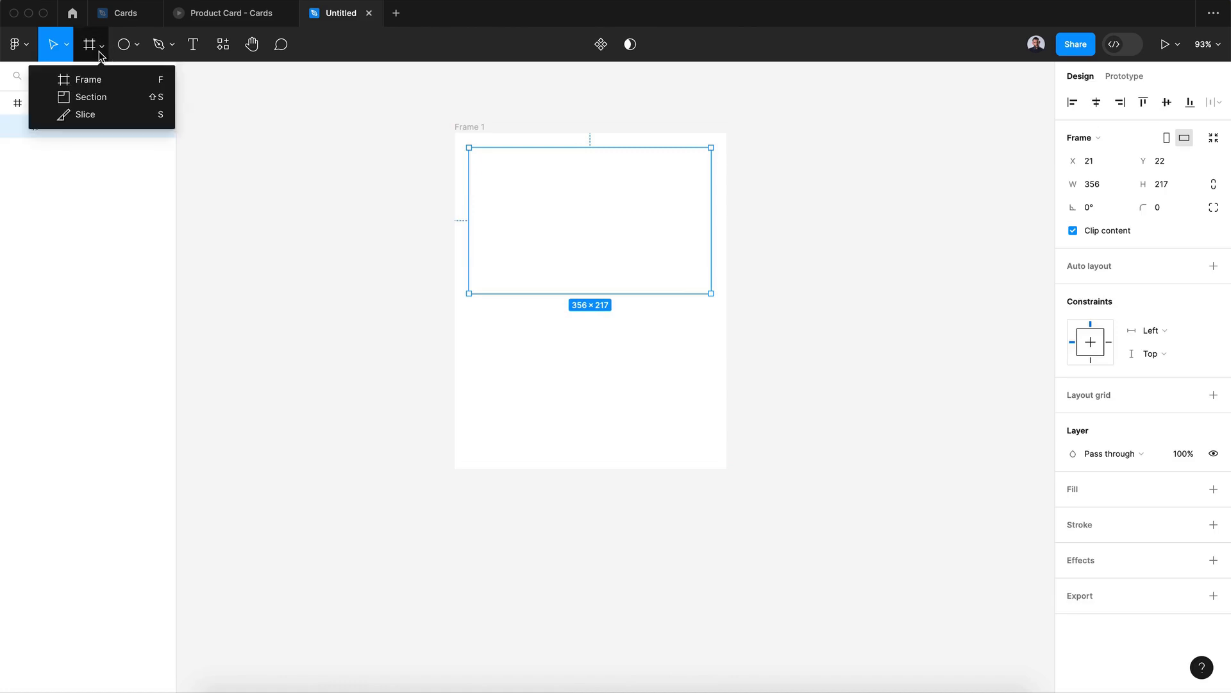
click(136, 46)
click(134, 78)
drag(469, 148, 706, 297)
double_click(85, 149)
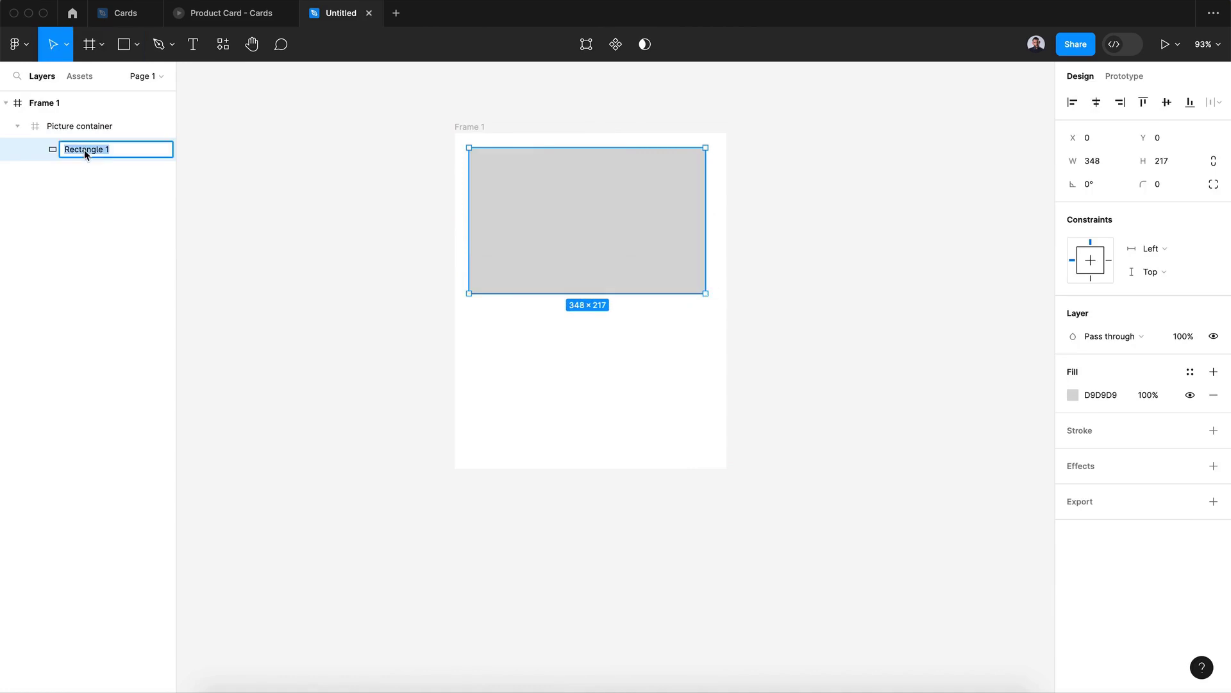
key(BackSpace)
key(Return)
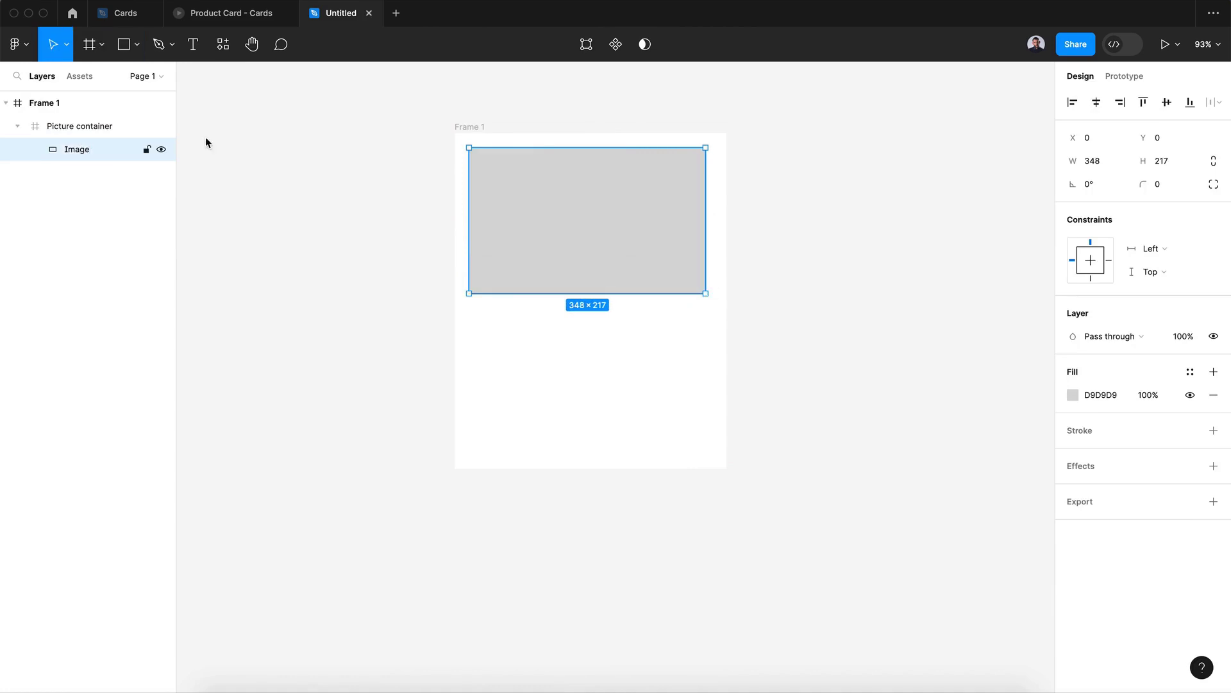
- Fill the Image rectangle with an Unsplash 'sneaker' photo and enlarge it to 358×223
click(222, 44)
click(311, 177)
click(925, 218)
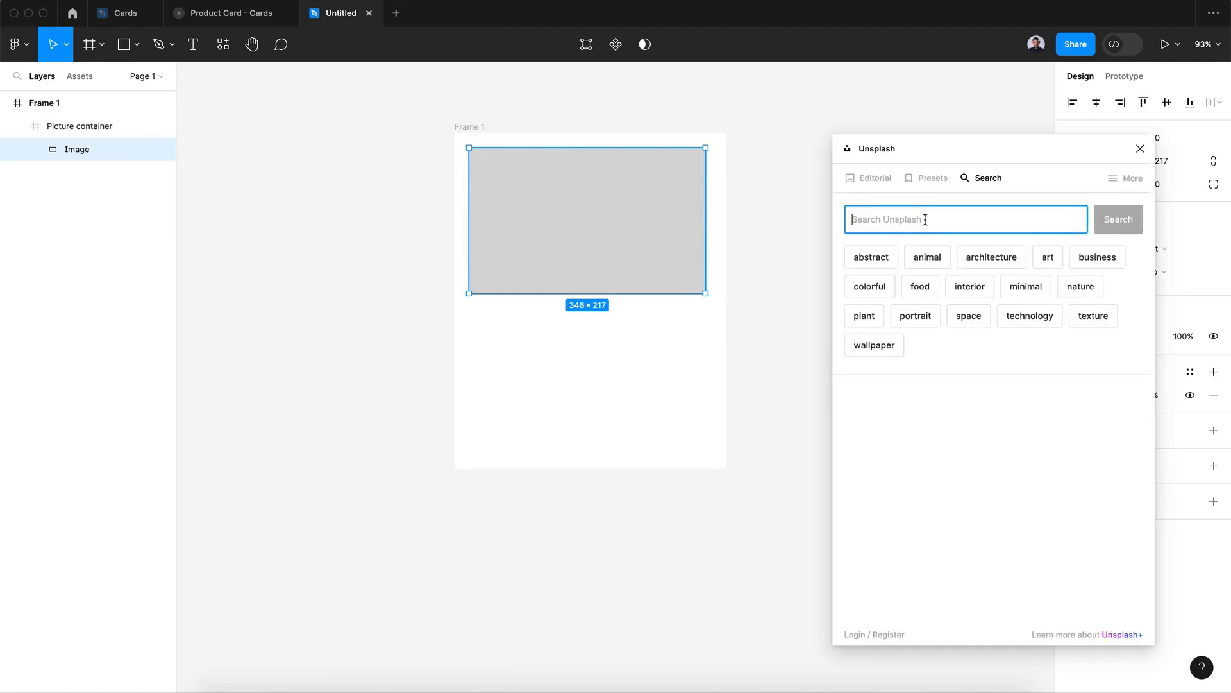
text(sneaker)
key(Return)
click(1085, 366)
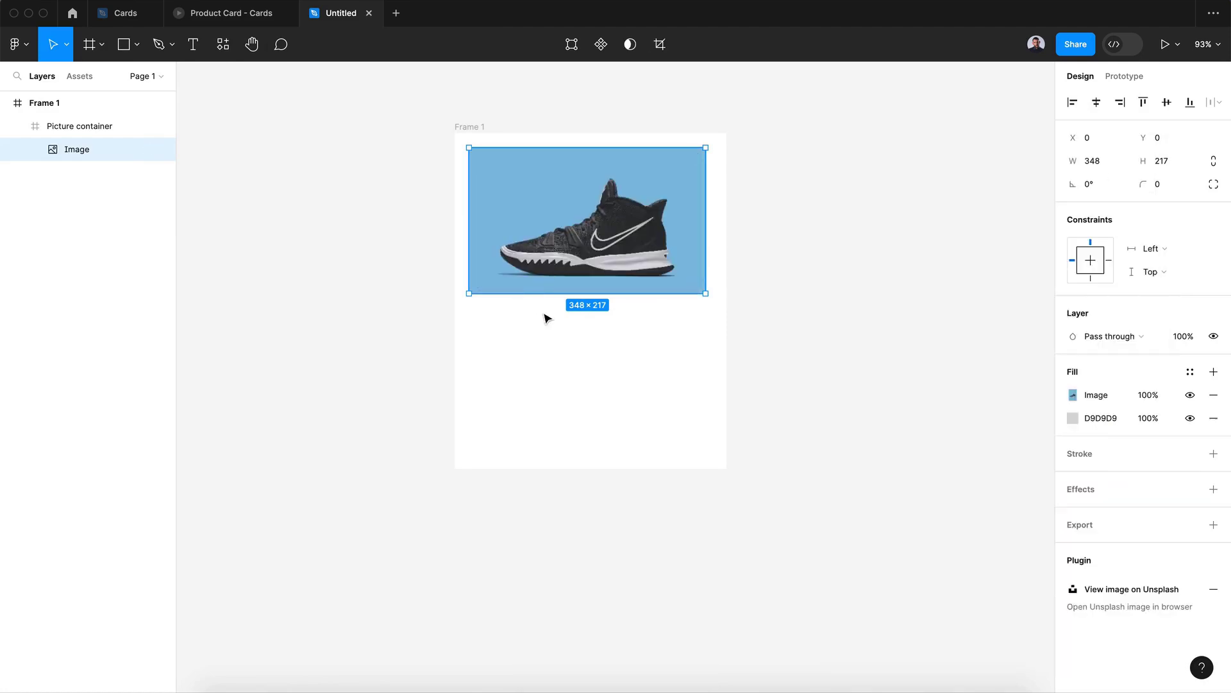
drag(703, 295, 679, 293)
- Round the Picture container's corners to 10
click(74, 128)
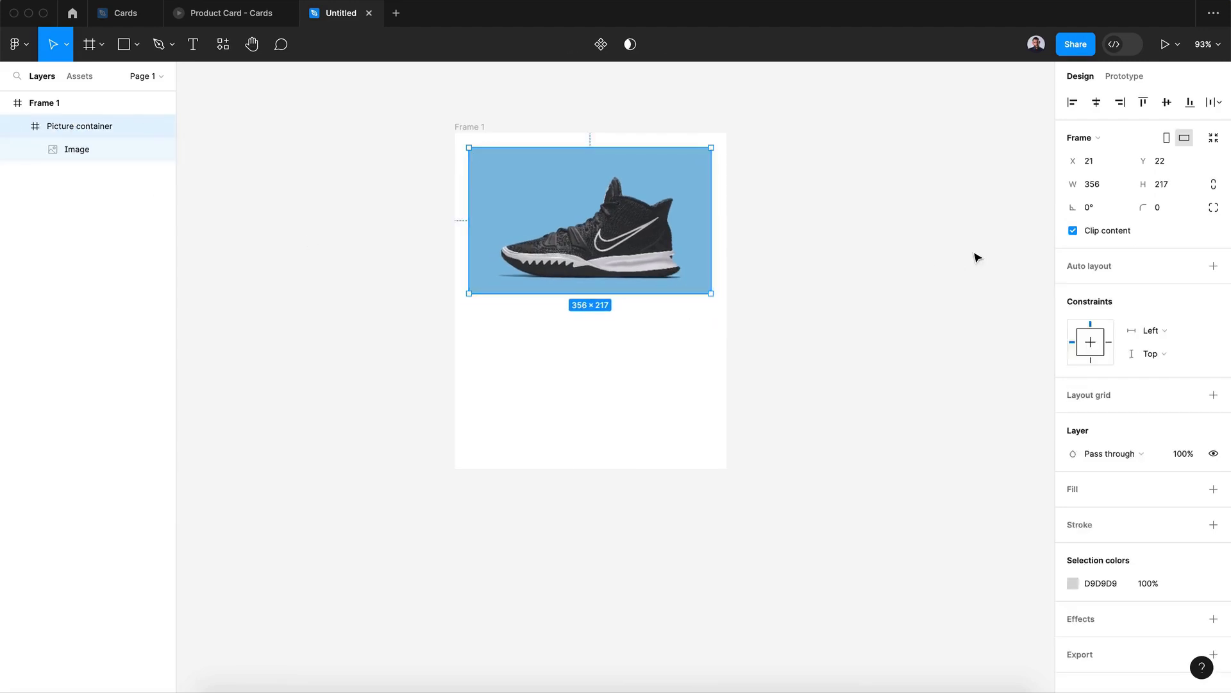
click(1165, 207)
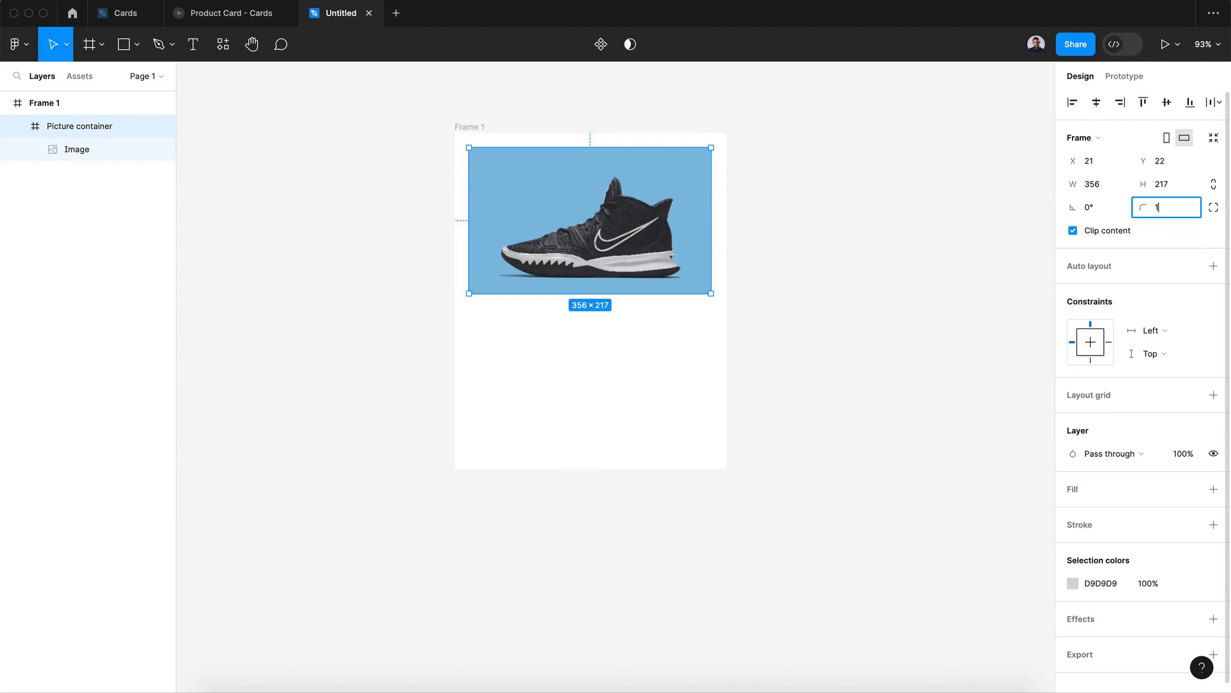
text(10)
key(Return)
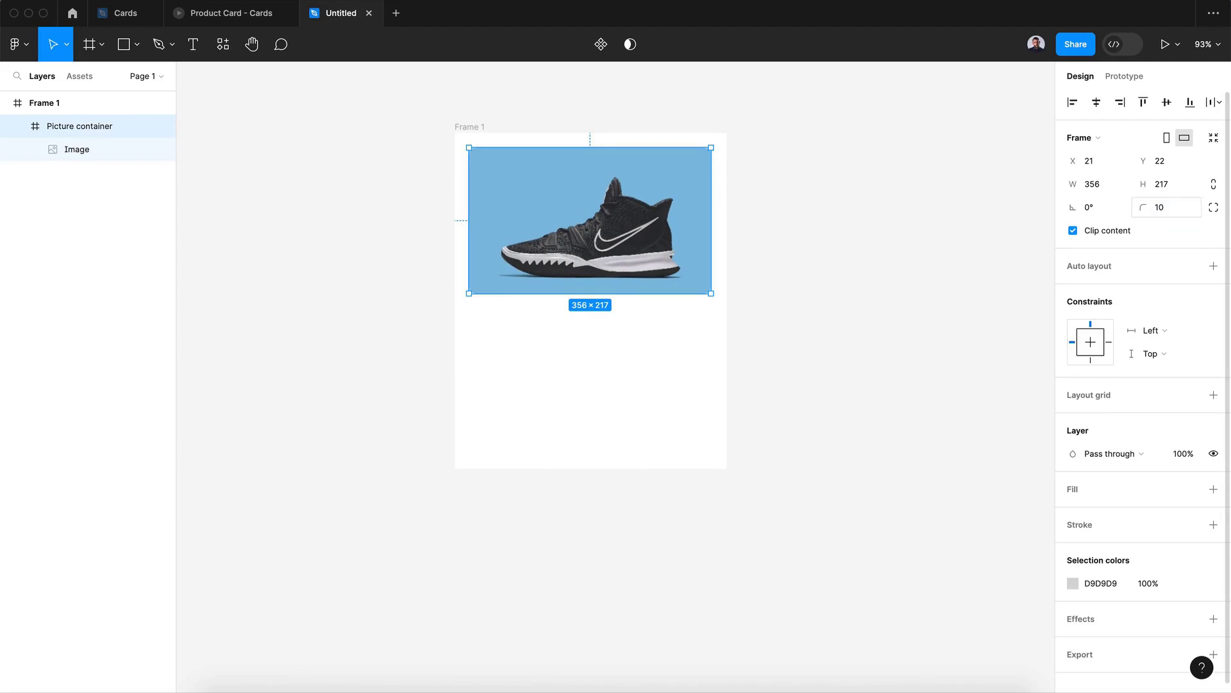
click(954, 292)
- Add text below the picture and a #373737 circular frame beside the title
click(190, 46)
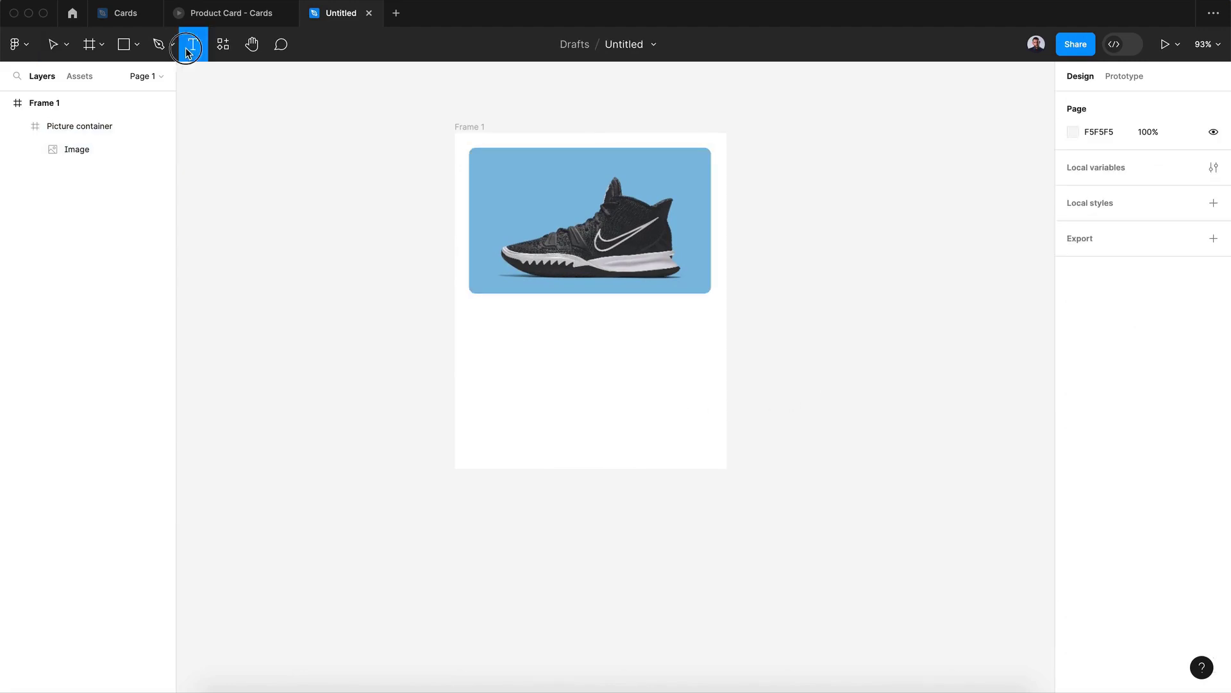
click(476, 321)
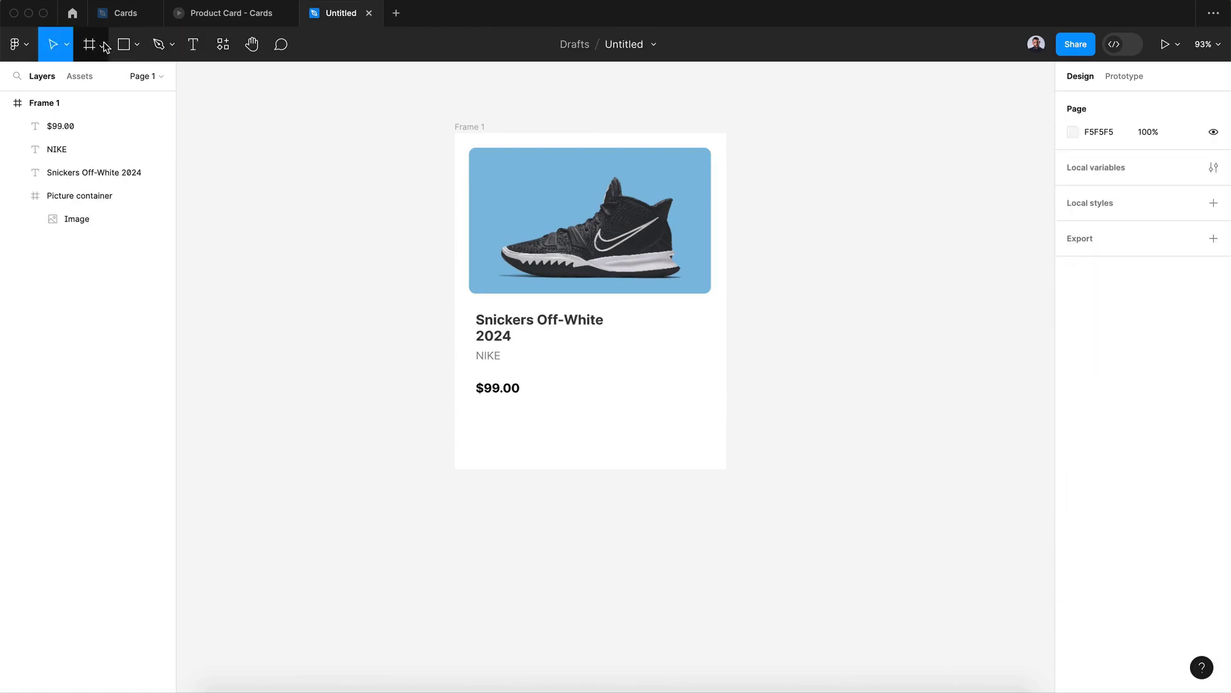
click(98, 50)
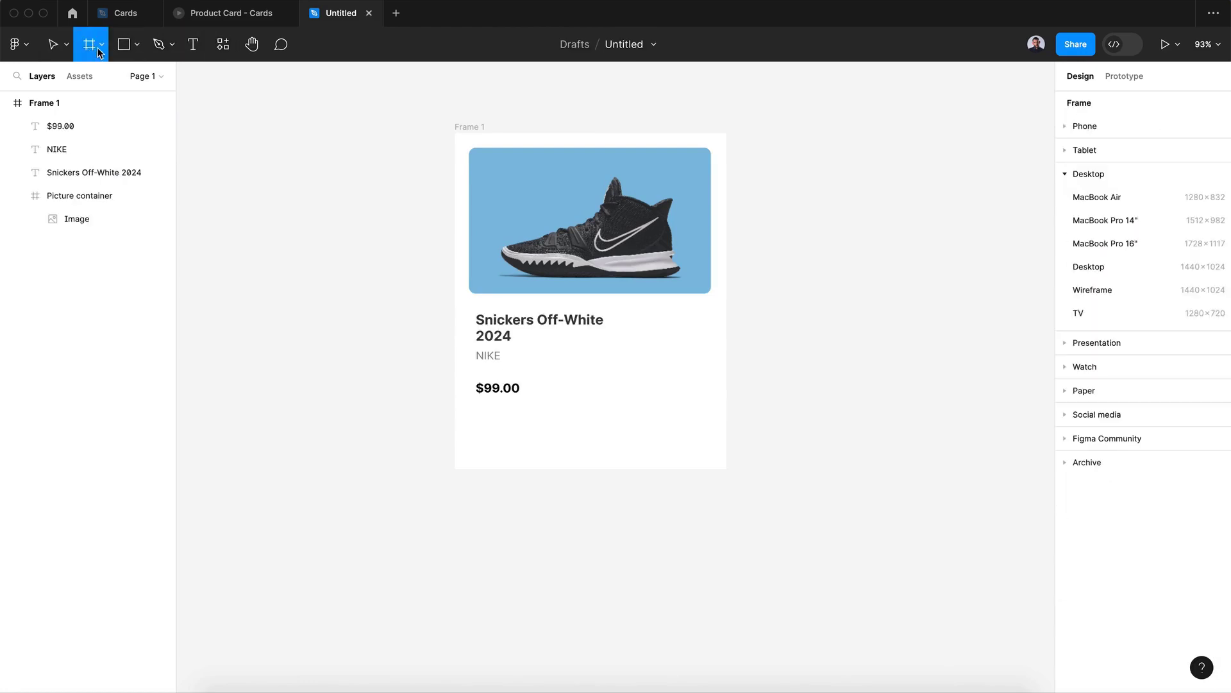
drag(707, 314, 679, 339)
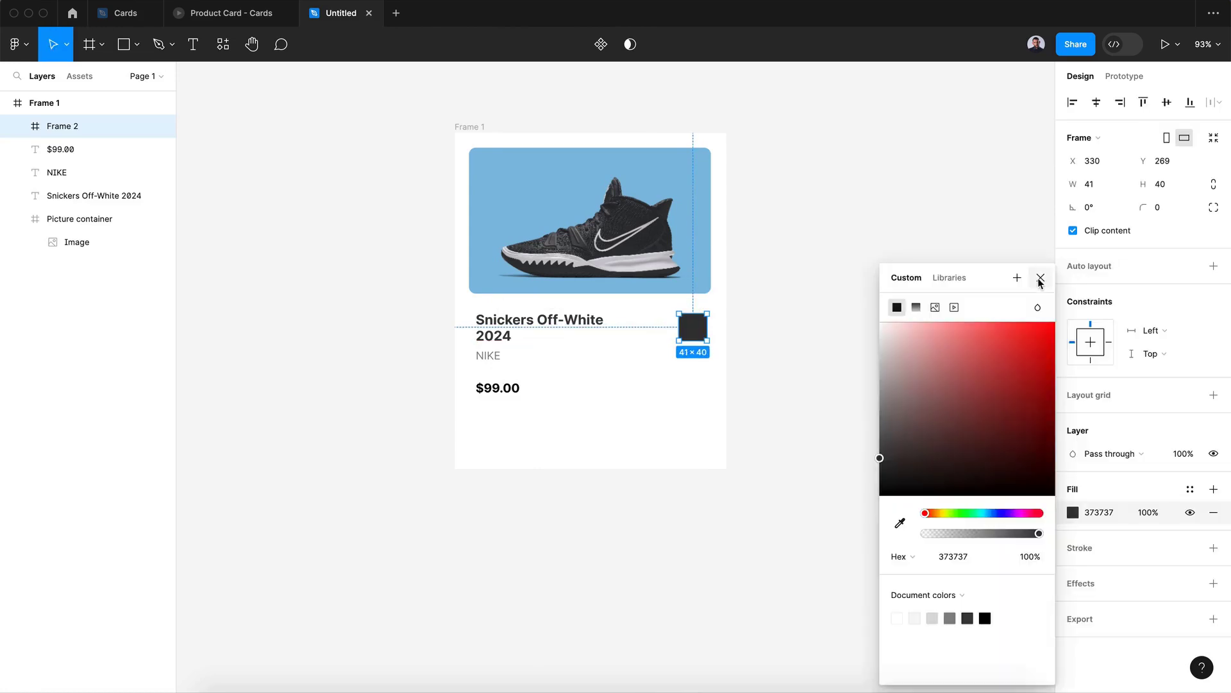
click(1037, 282)
click(1166, 209)
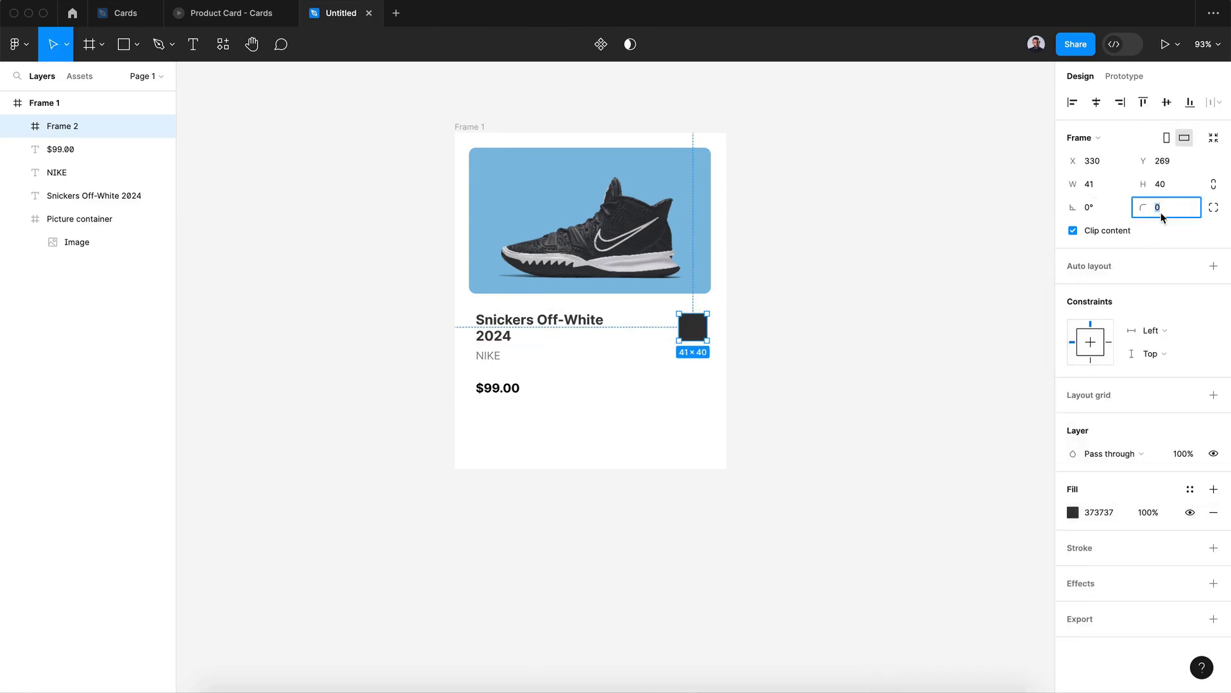
text(25)
key(Return)
- Add a centred + text in the circle and rename the frame 'Button'
click(192, 45)
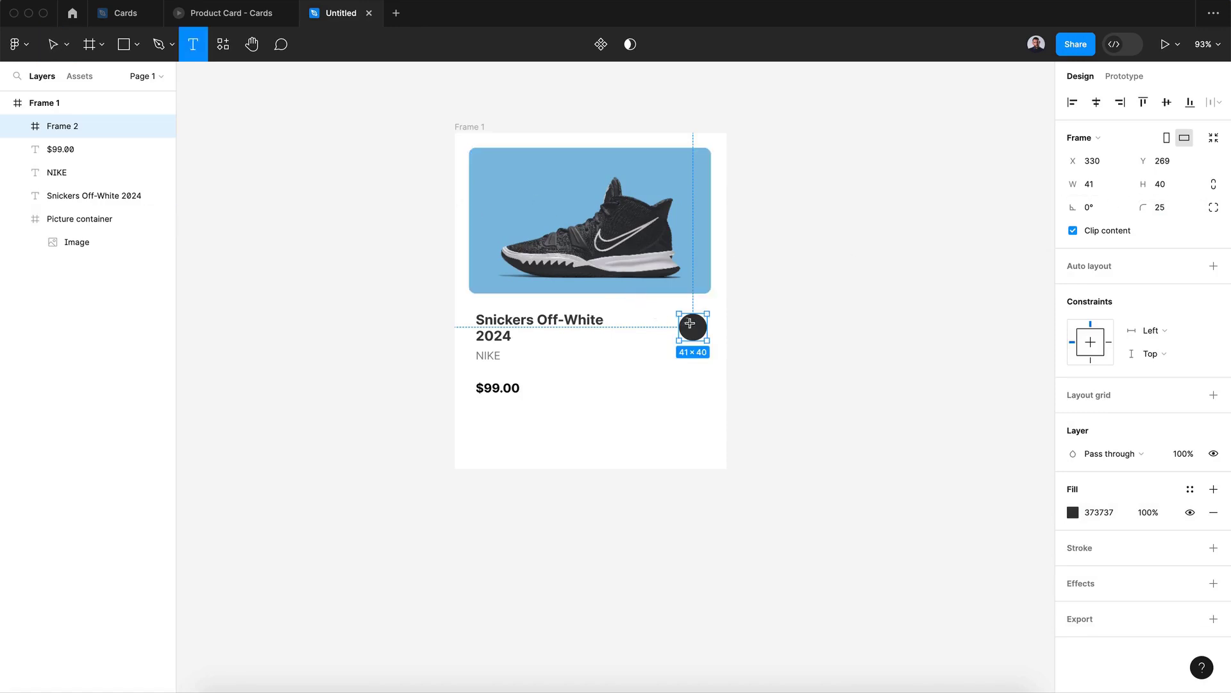
click(690, 324)
click(1096, 102)
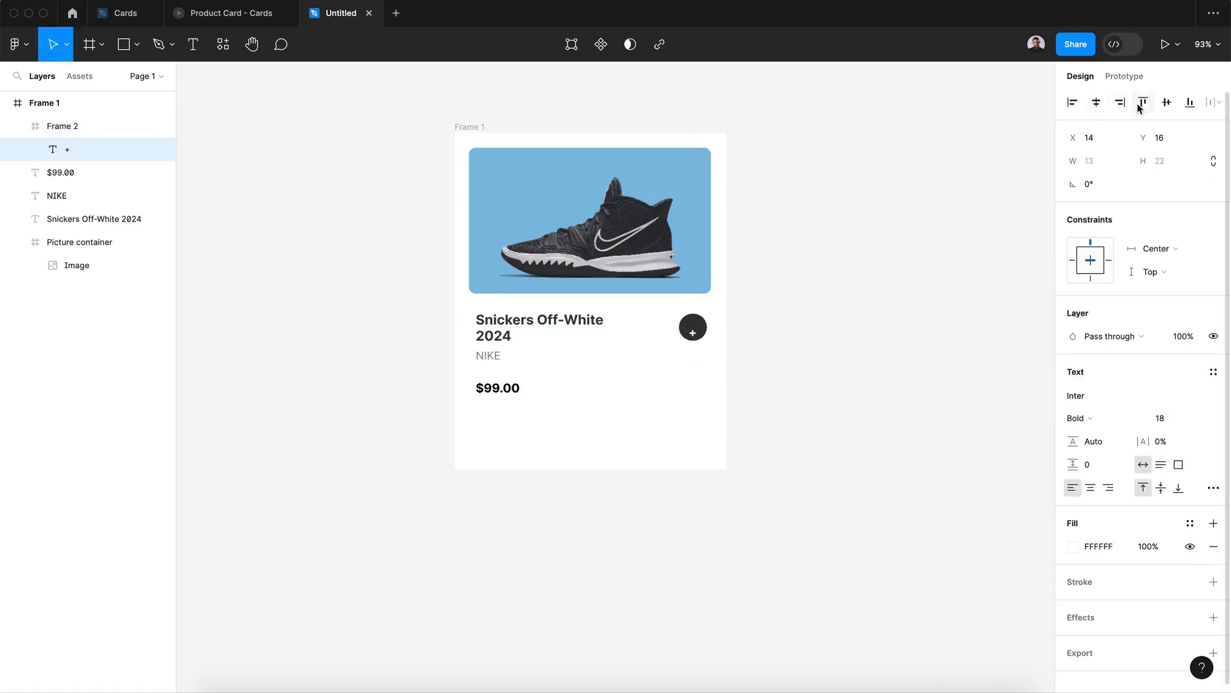
click(1167, 102)
click(107, 127)
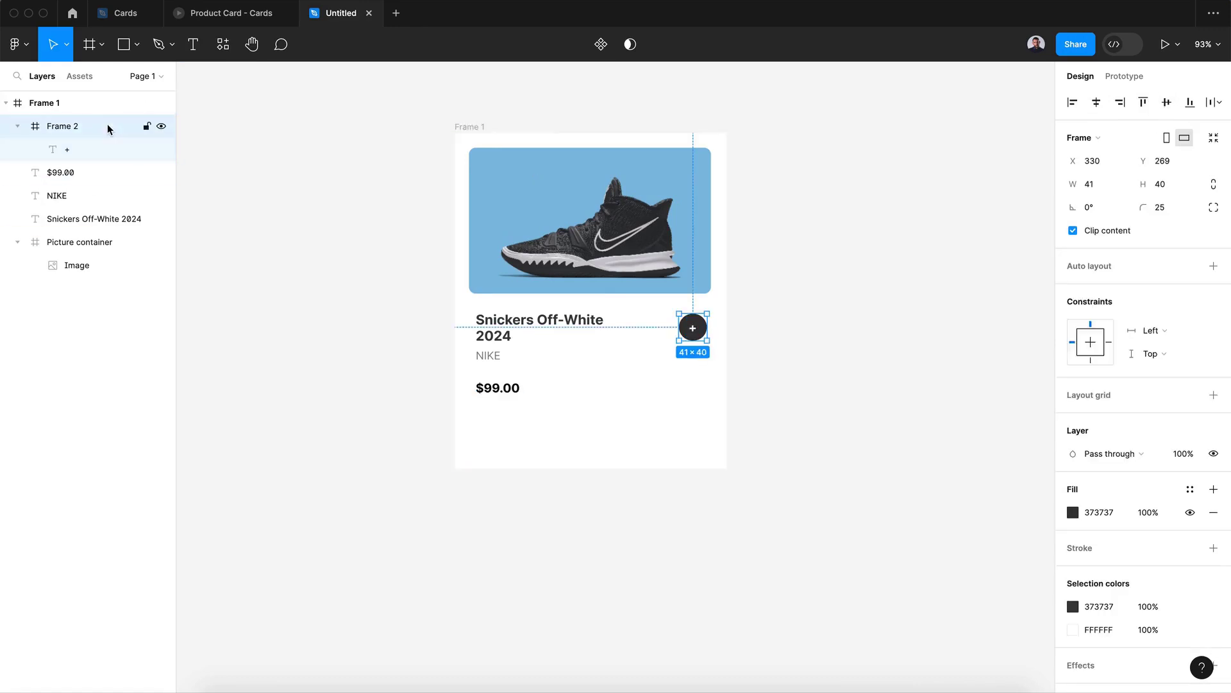
key(super+r)
text(Butto)
key(Return)
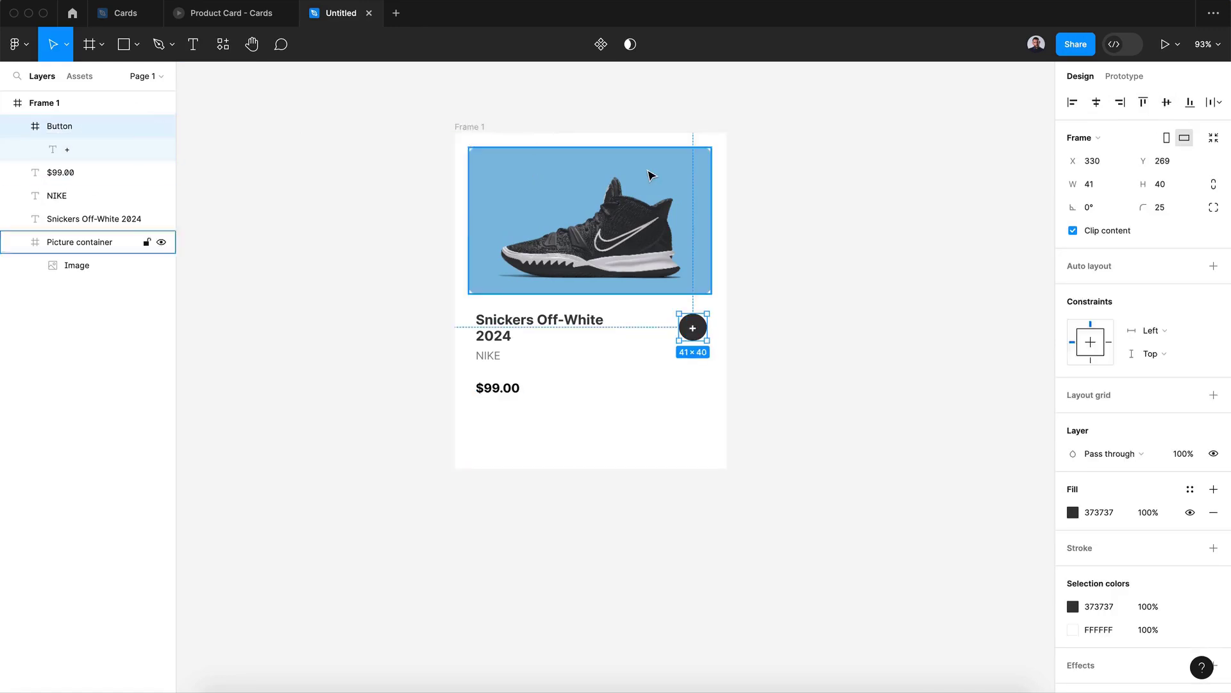
- Give the Button auto layout with 10 horizontal and 10 vertical padding
click(1214, 265)
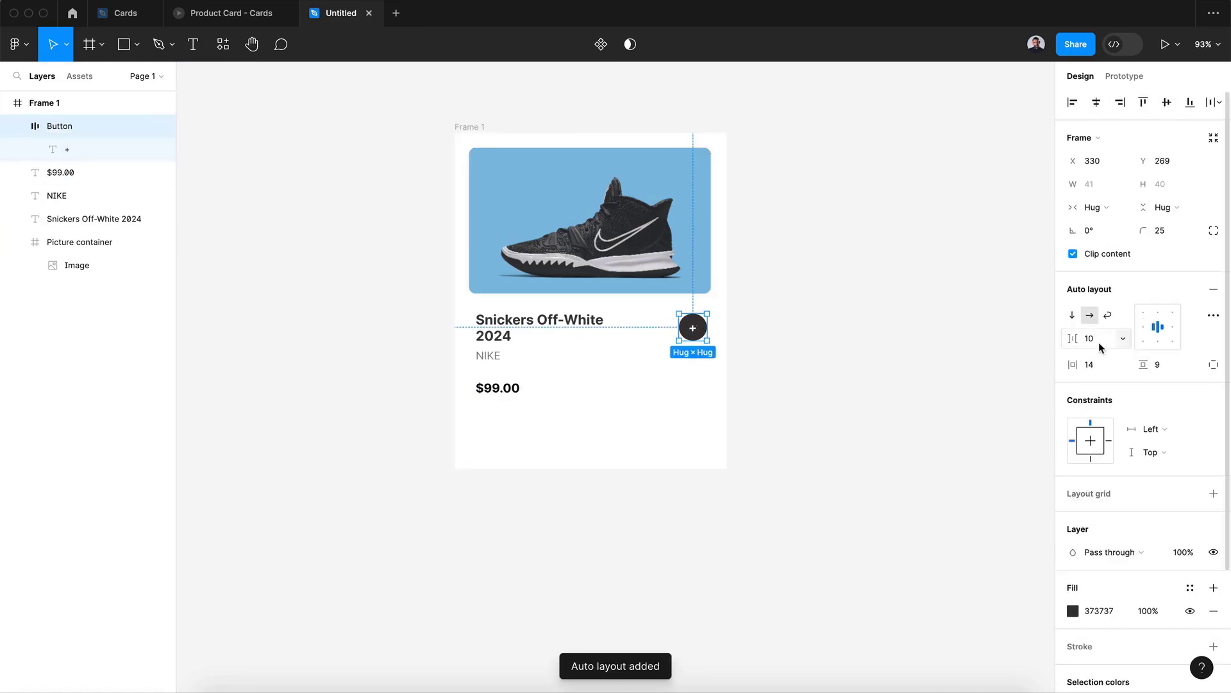
click(1094, 364)
text(10)
click(1169, 364)
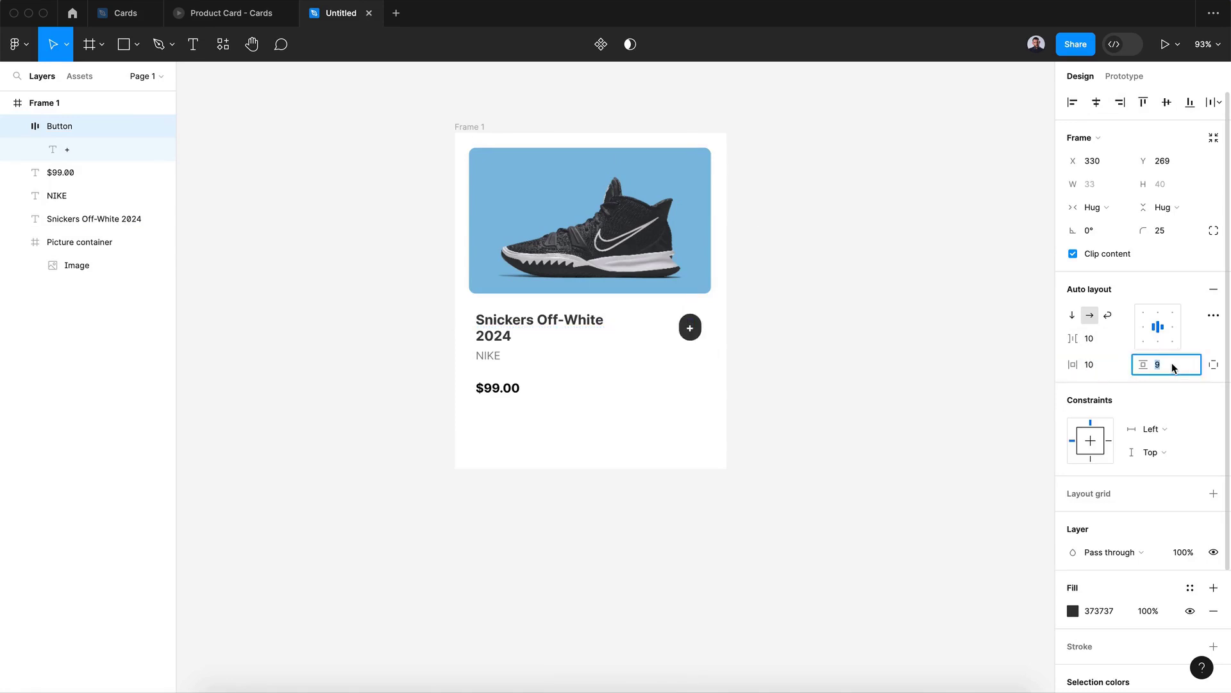
text(10)
key(Return)
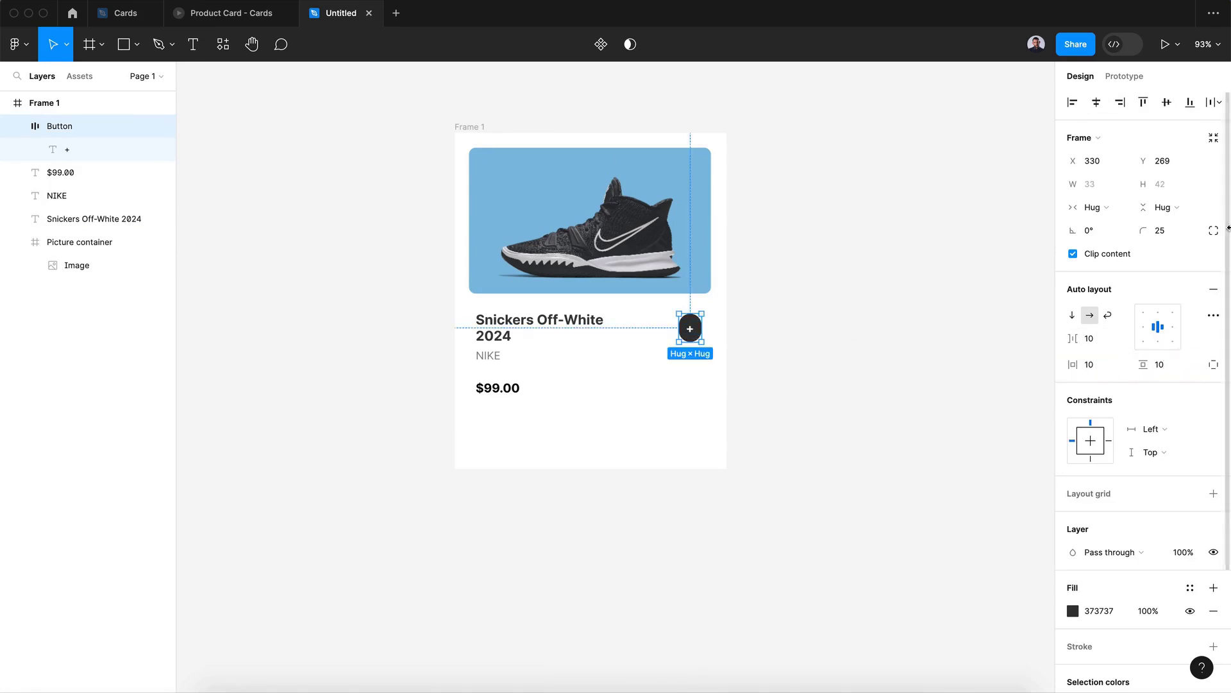
- Make the Button's width and height fixed, with height 32
click(1097, 207)
click(1112, 195)
click(1164, 207)
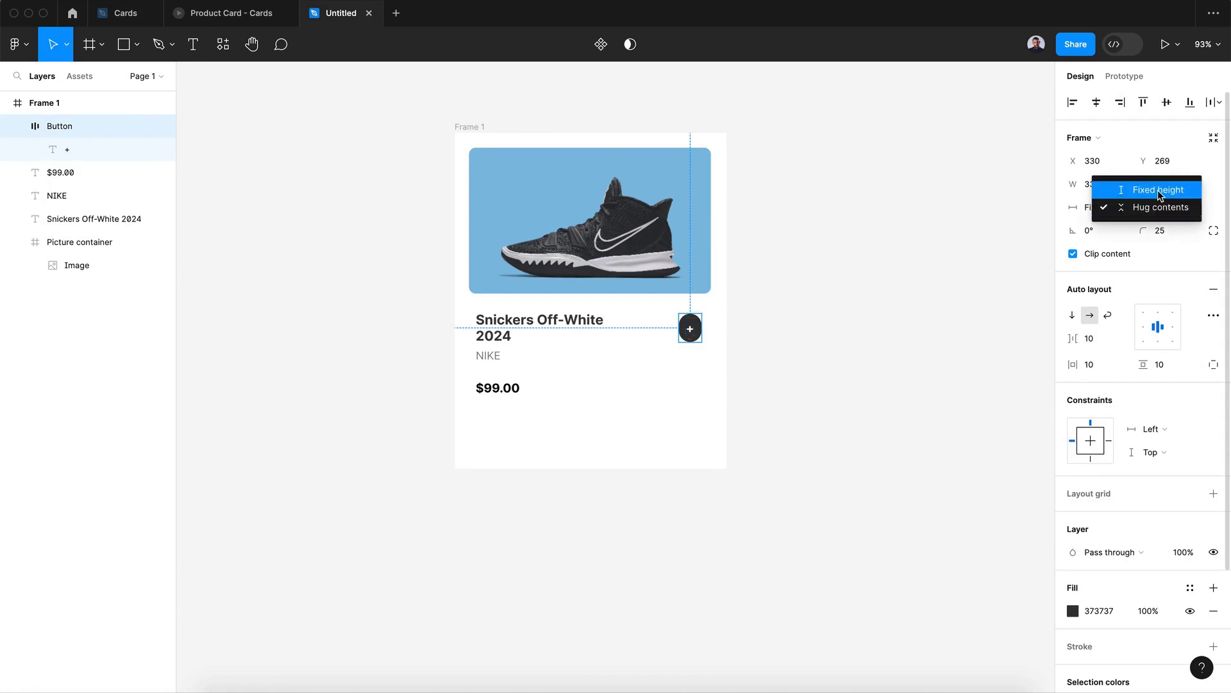
click(1157, 189)
click(1160, 191)
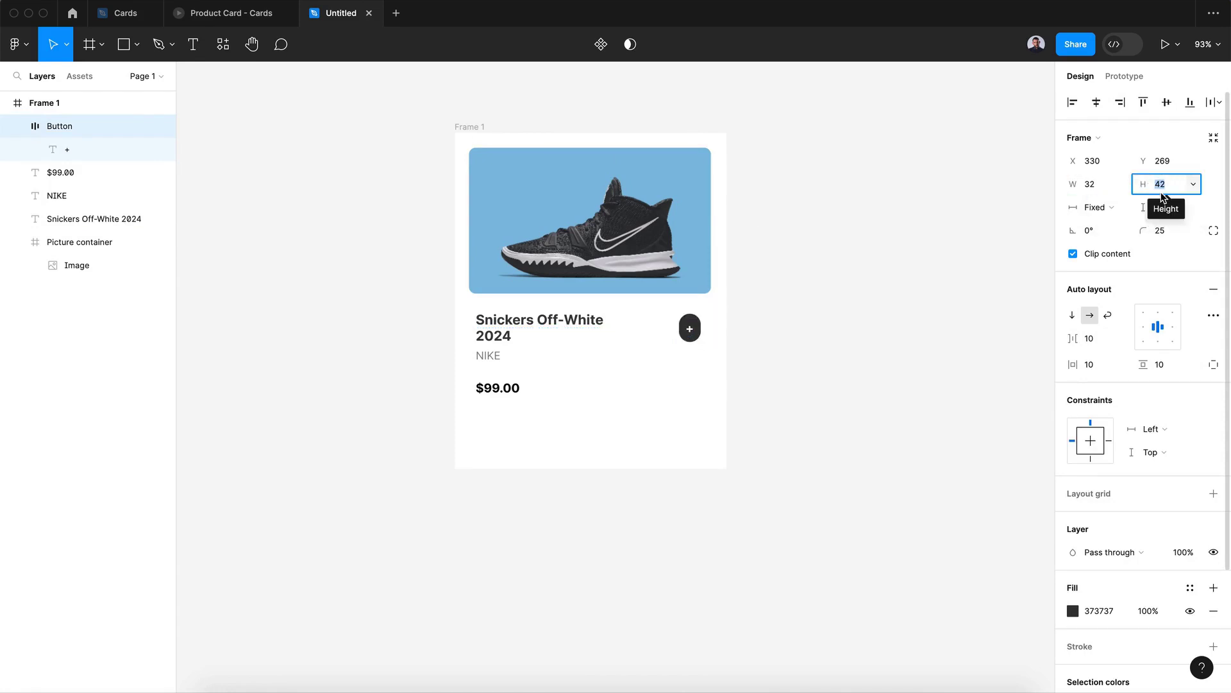
text(32)
click(890, 308)
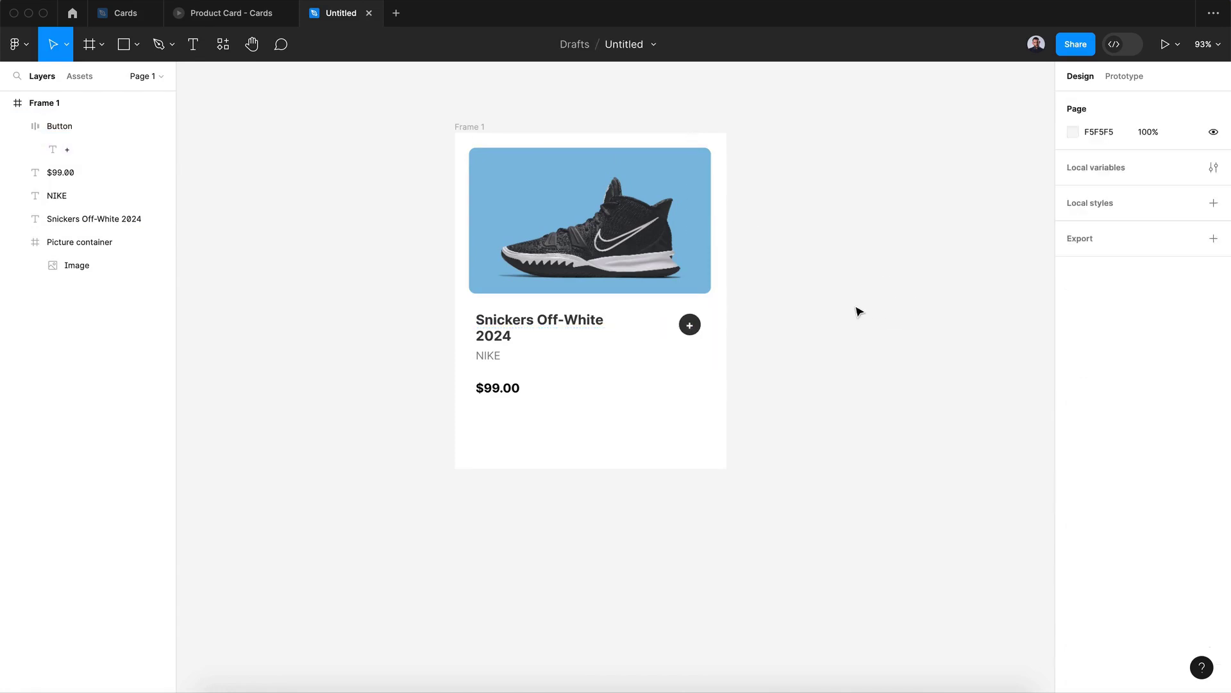
- Duplicate the + text inside the Button
click(690, 326)
double_click(691, 326)
scroll(710, 329, up, 5)
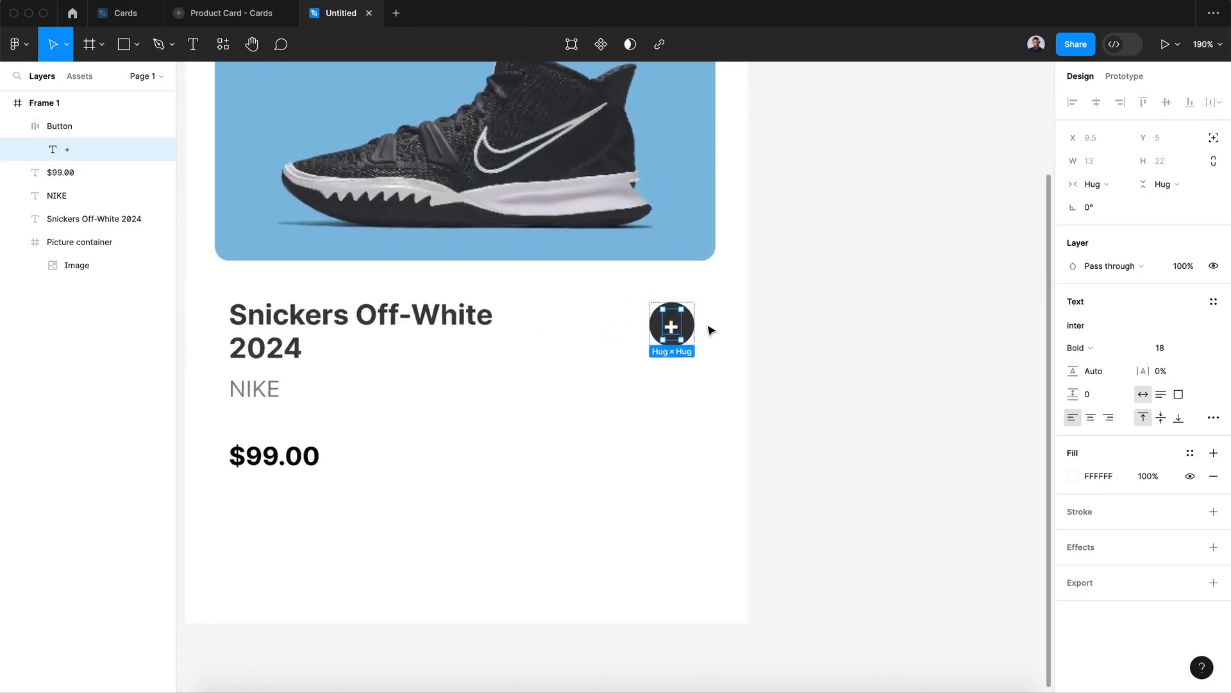
key(ctrl+d)
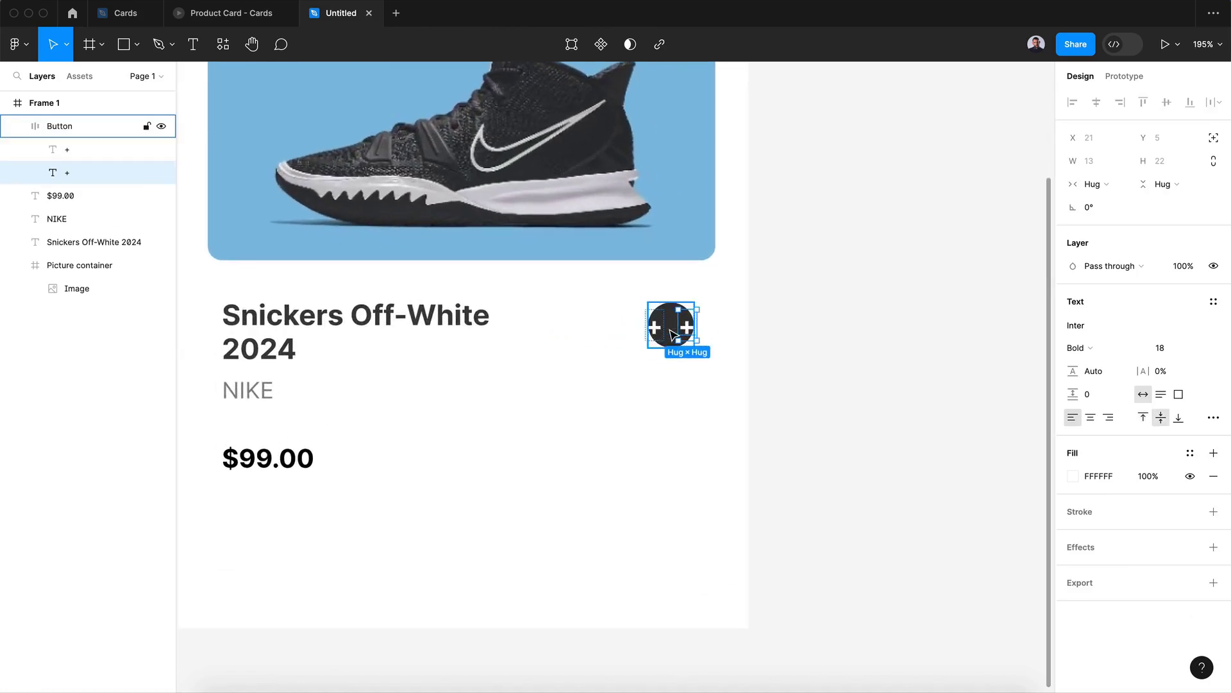
key(Escape)
- Set the Button to hug its contents, shift it left, and pin it right
click(1097, 206)
click(1094, 229)
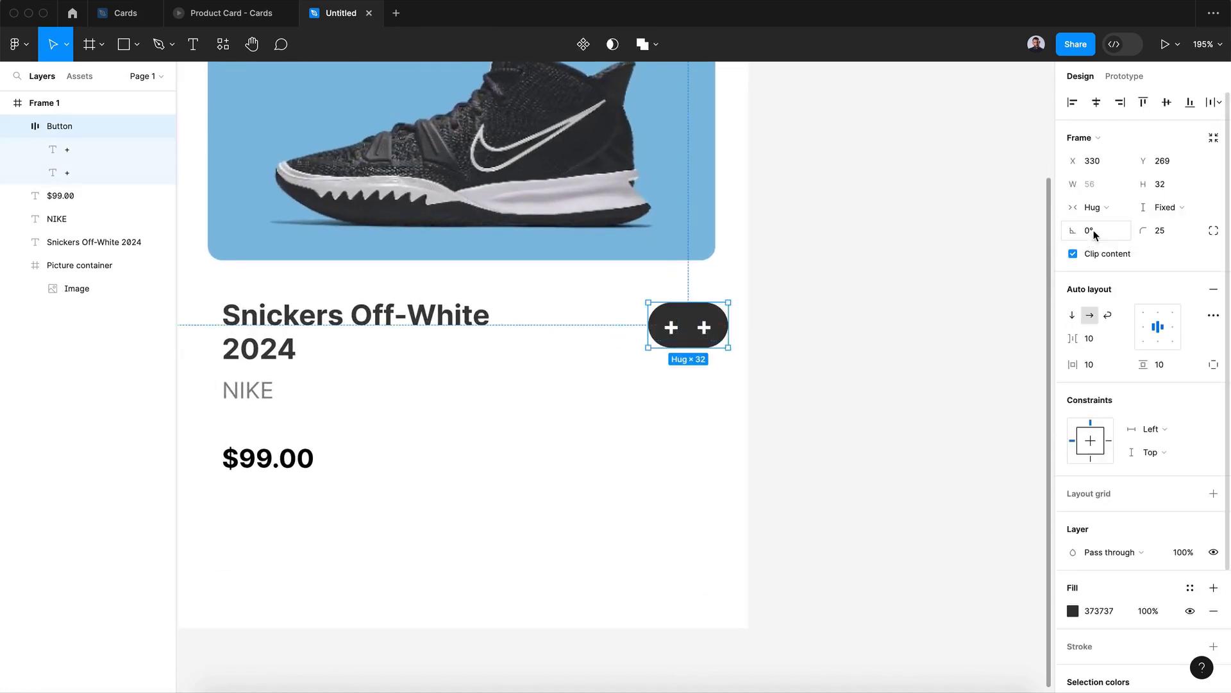
drag(697, 345, 686, 349)
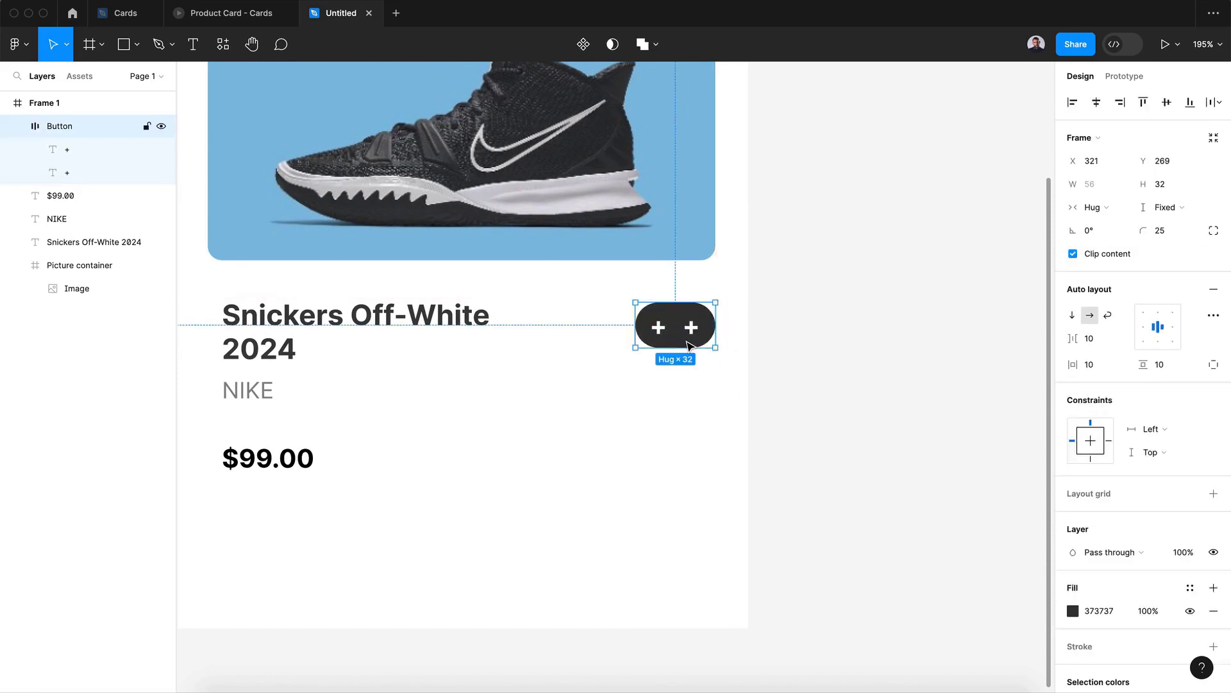
click(1112, 442)
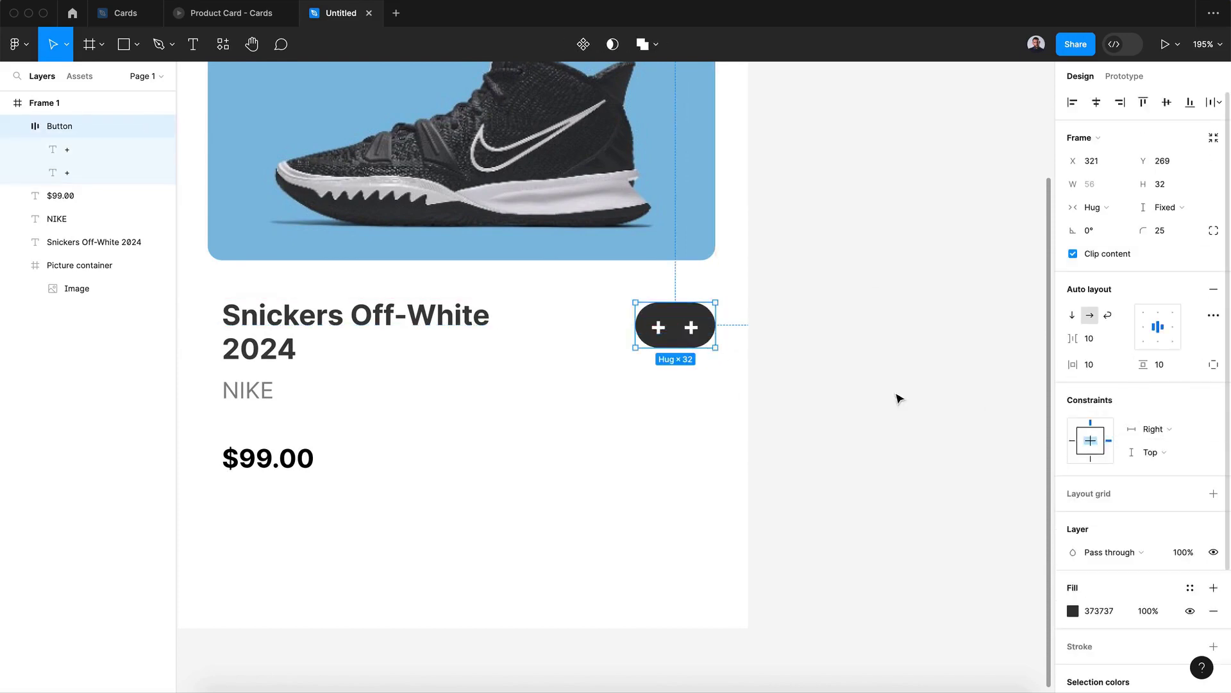
- Change the second + to 'Add To Card' at font size 14
double_click(696, 339)
text(A)
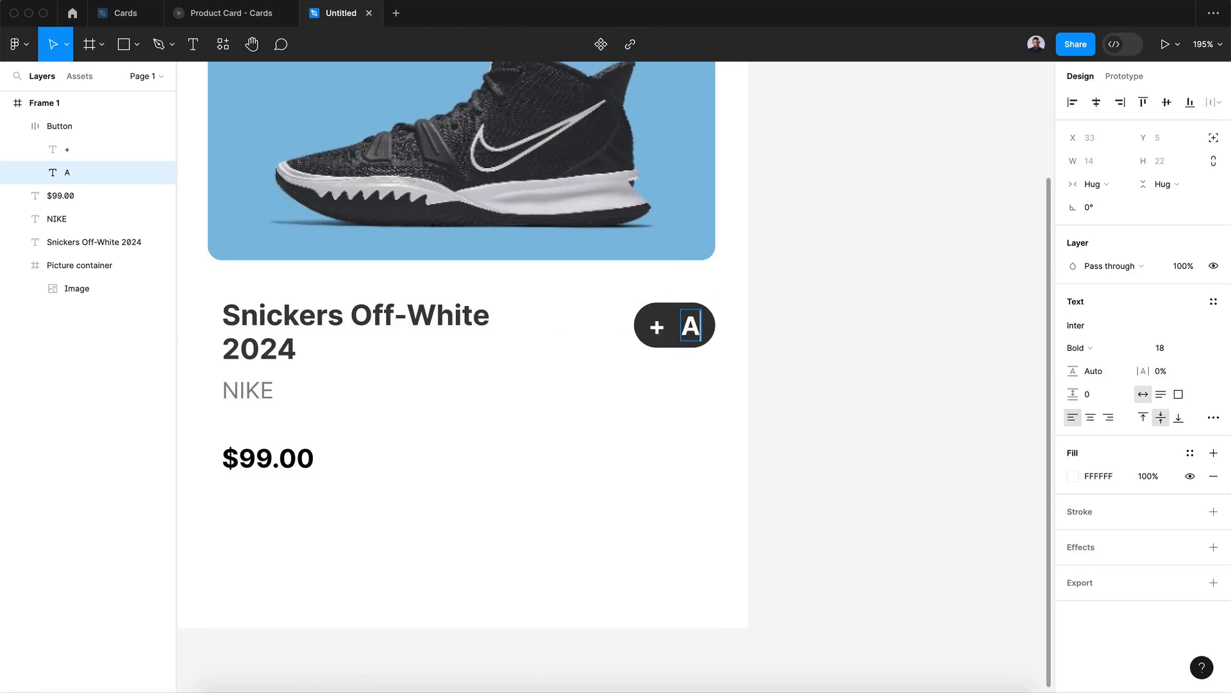
text(dd To Card)
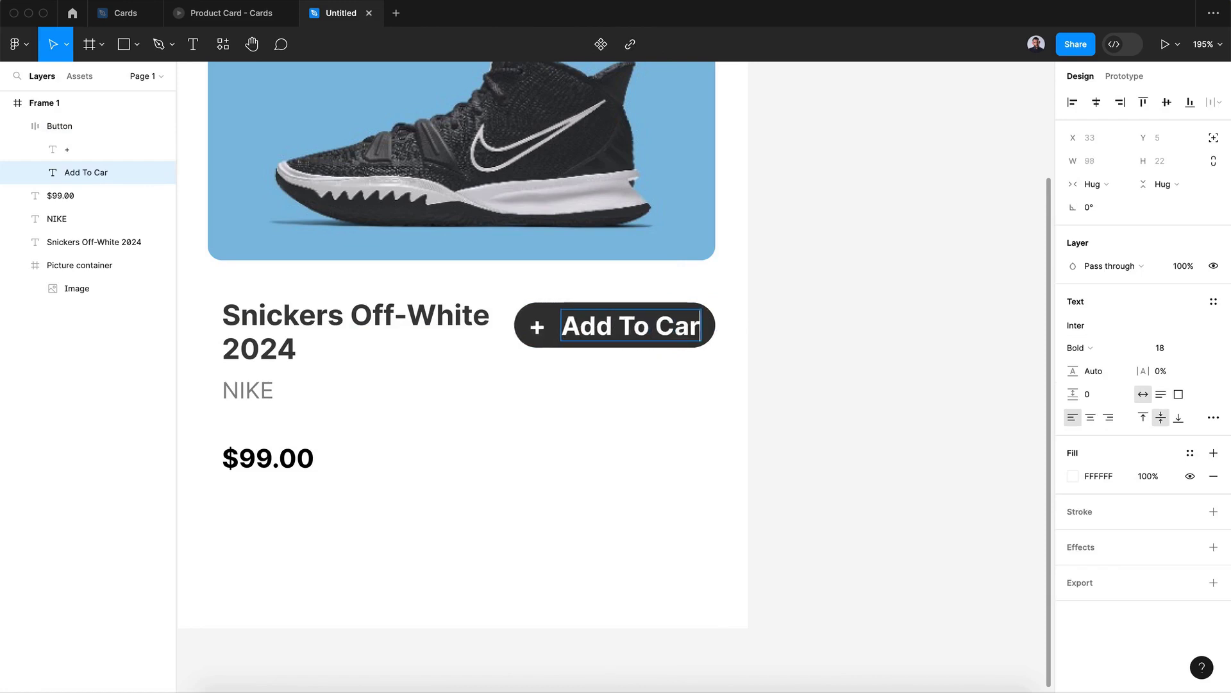
key(Escape)
click(1203, 350)
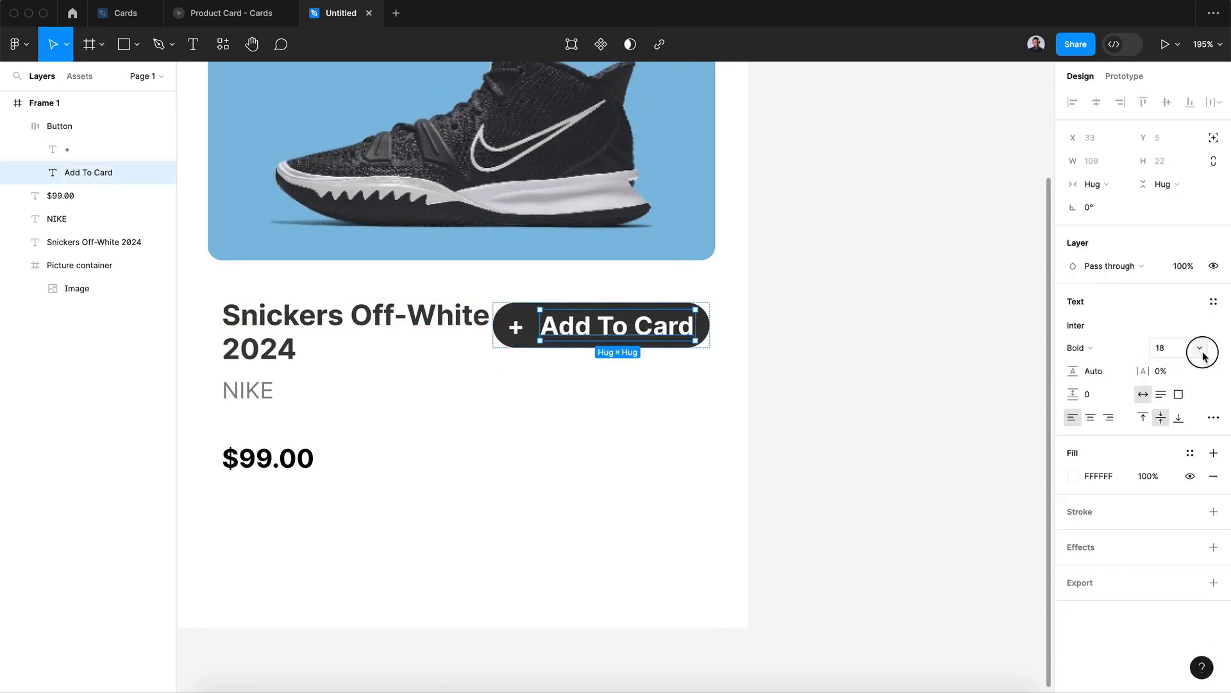
click(1195, 483)
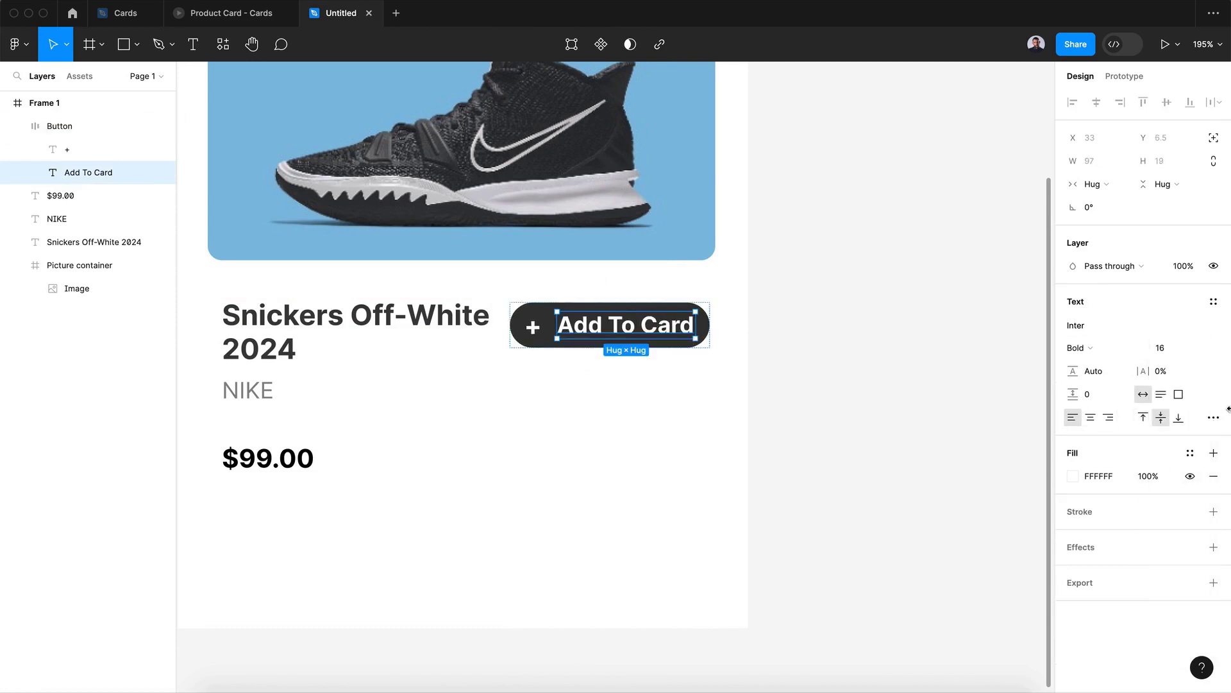
click(1199, 351)
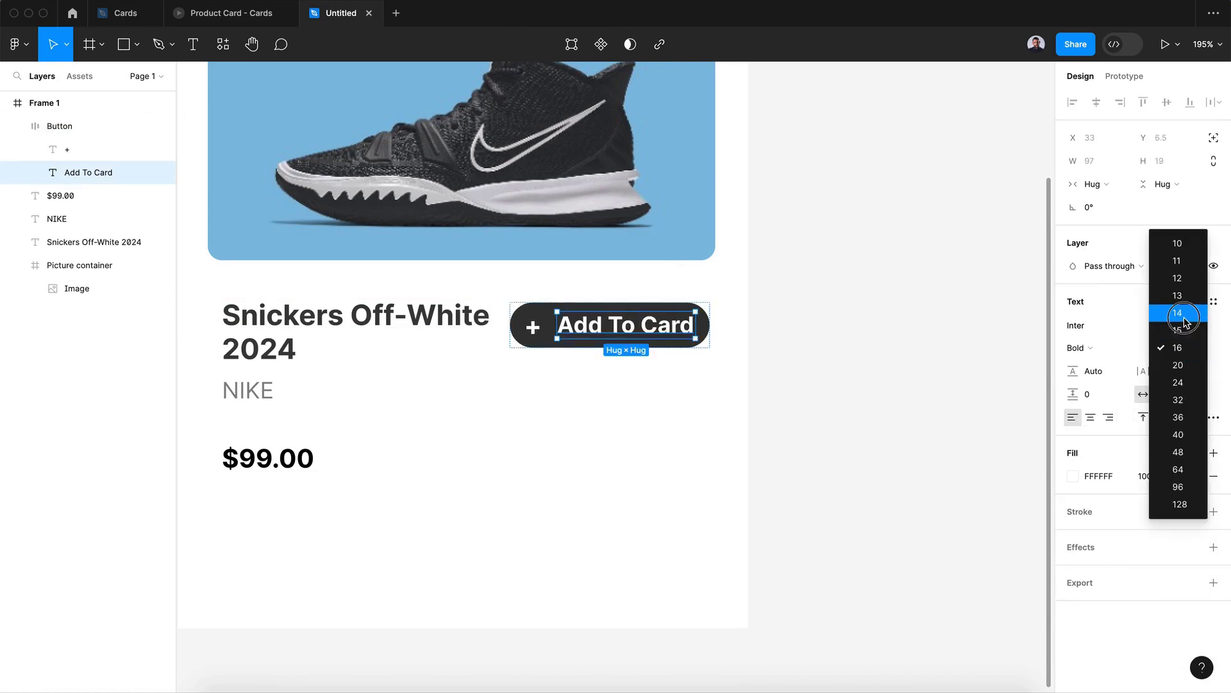
click(1179, 313)
- Line the Button up with the card's right edge and hide the Add To Card label
click(550, 326)
click(571, 326)
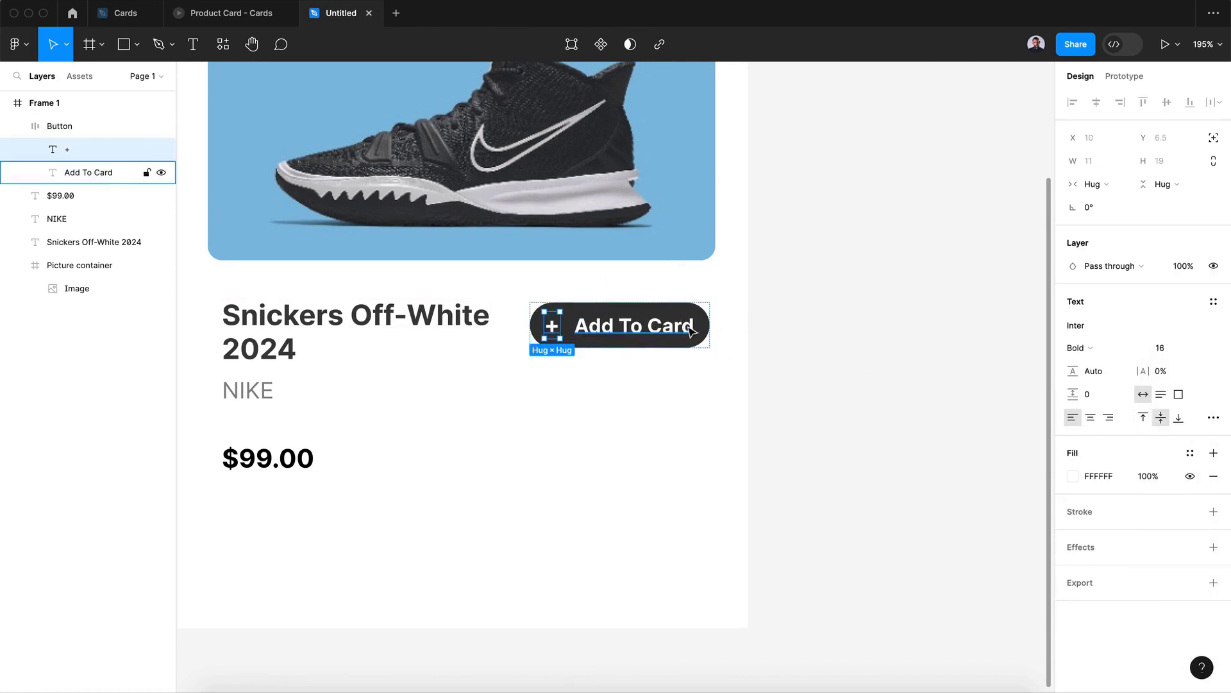
click(723, 349)
drag(694, 340, 701, 345)
key(shift+1)
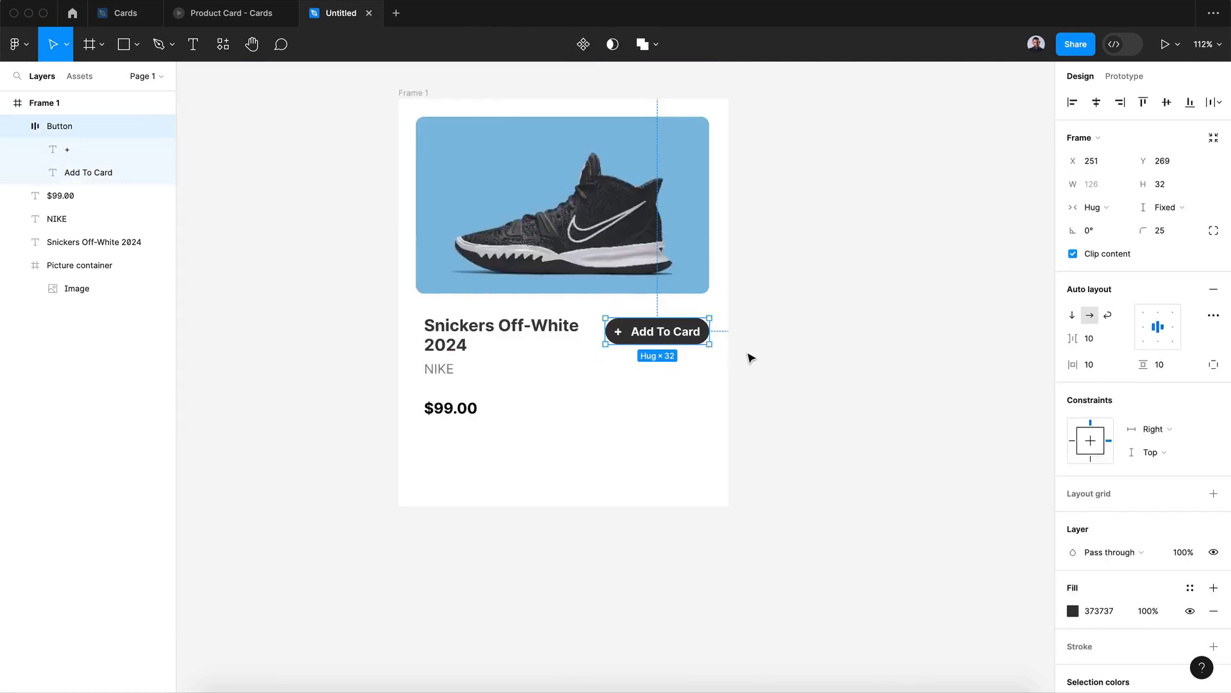
click(675, 340)
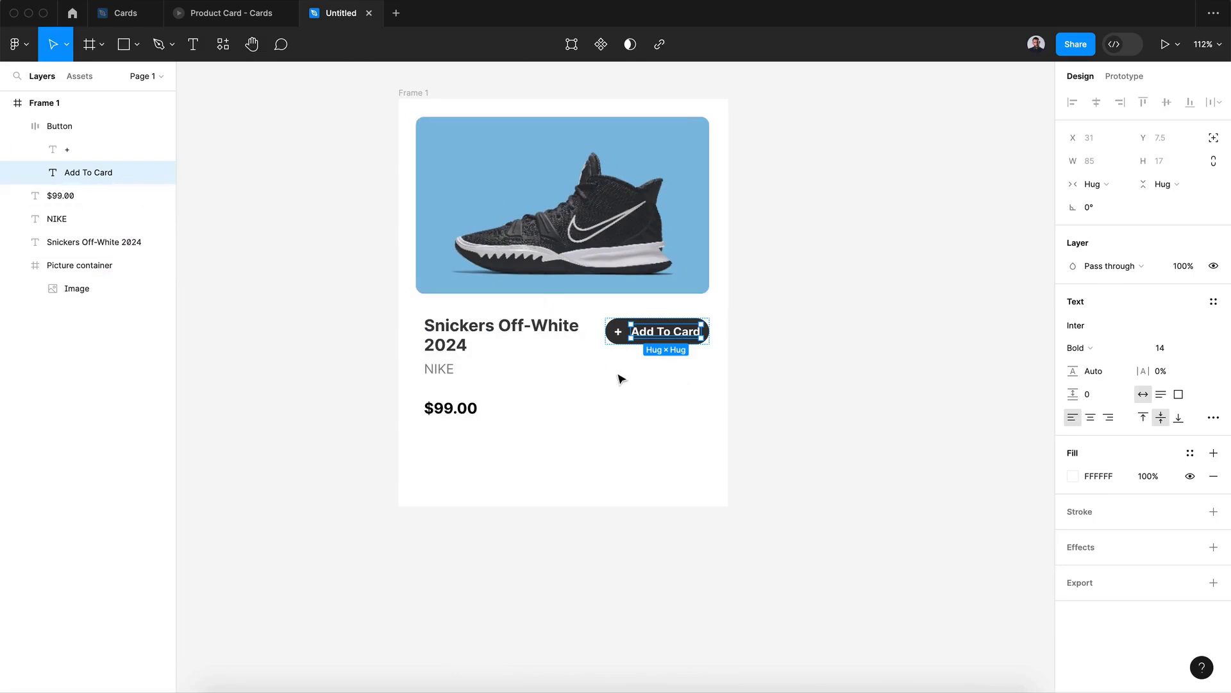
click(161, 173)
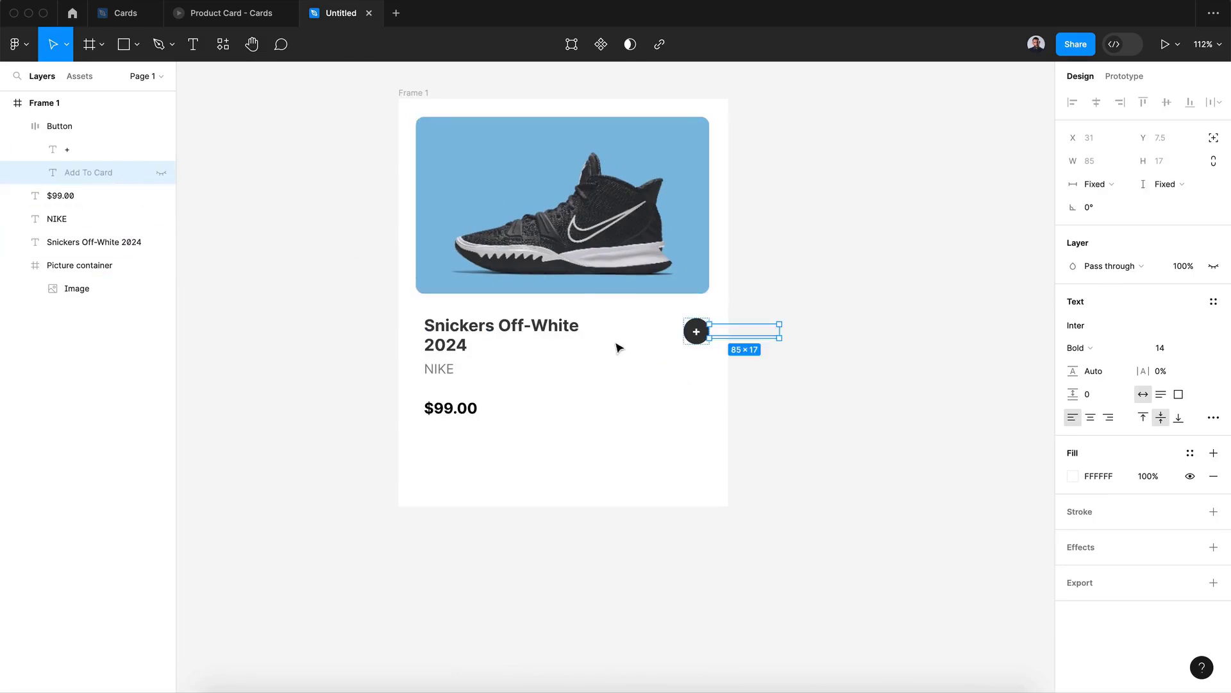
click(690, 340)
- Draw a new frame below the price
click(686, 392)
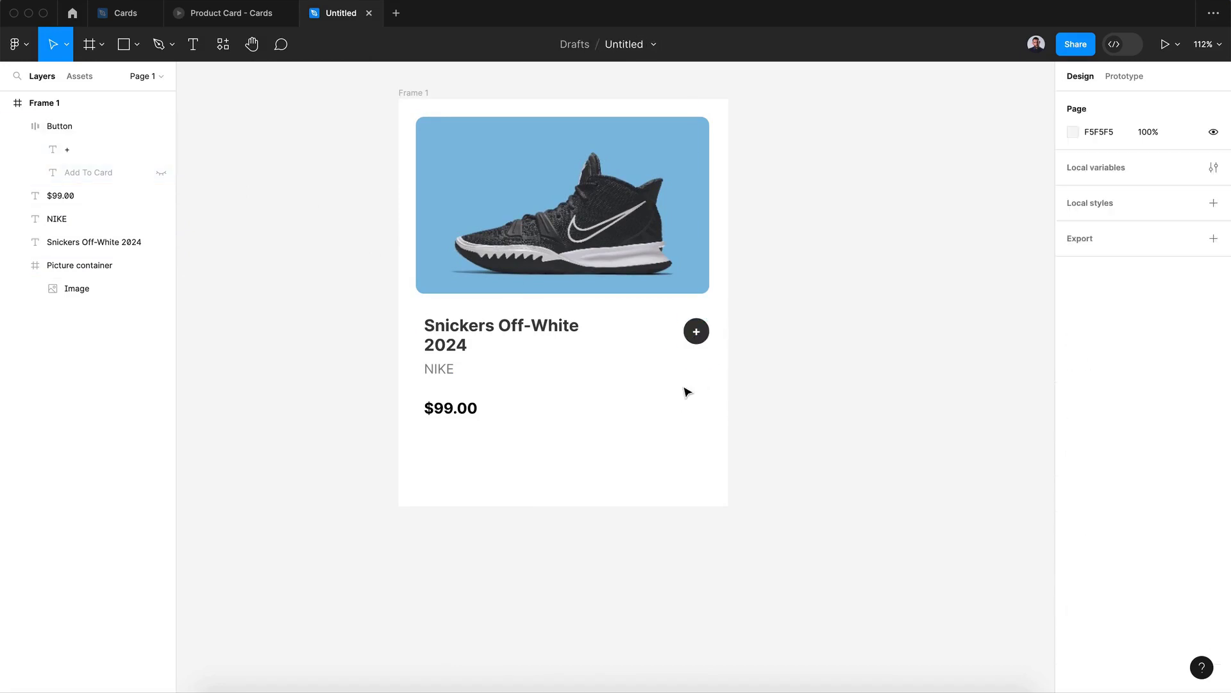
click(90, 44)
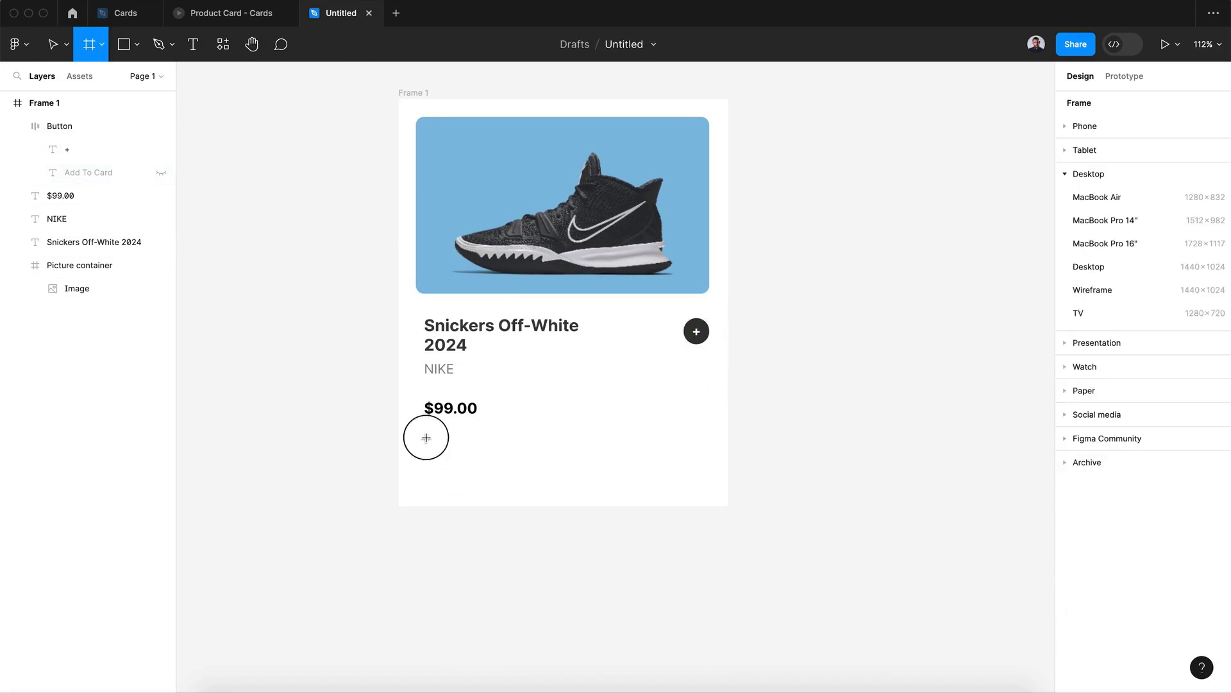
mouse_move(424, 436)
mouse_down()
mouse_move(660, 484)
mouse_move(708, 474)
mouse_up()
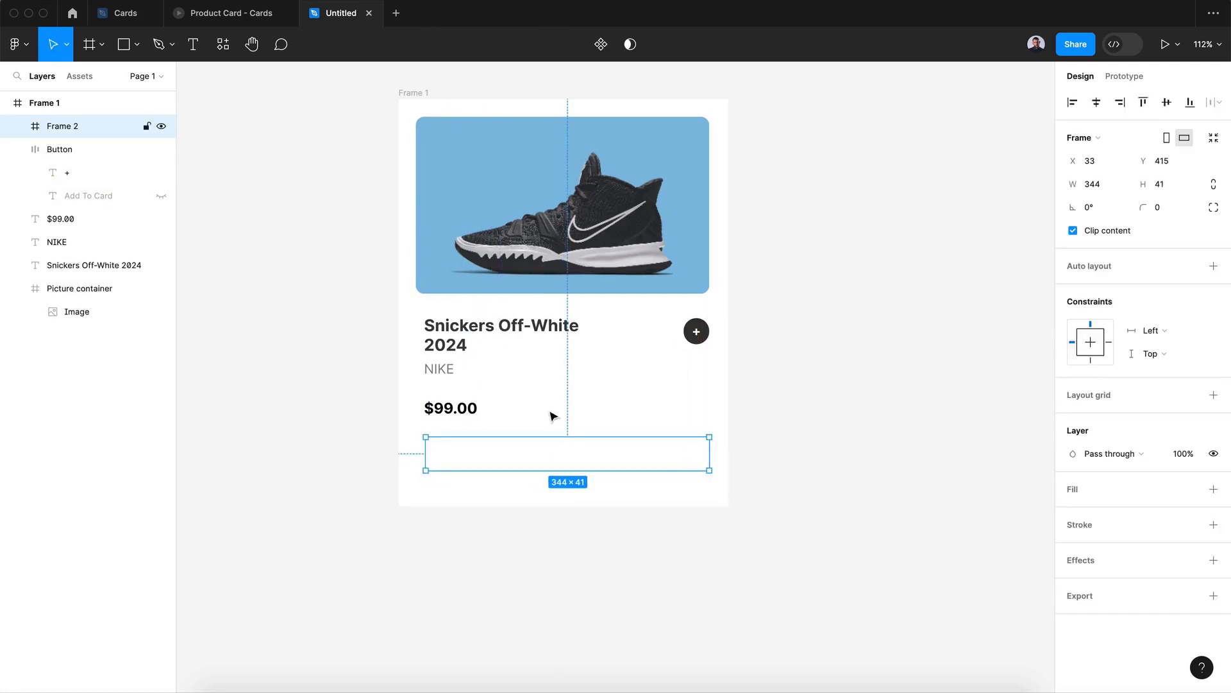
- Draw a 38×38 circle, duplicate it to four, and add auto layout
click(136, 44)
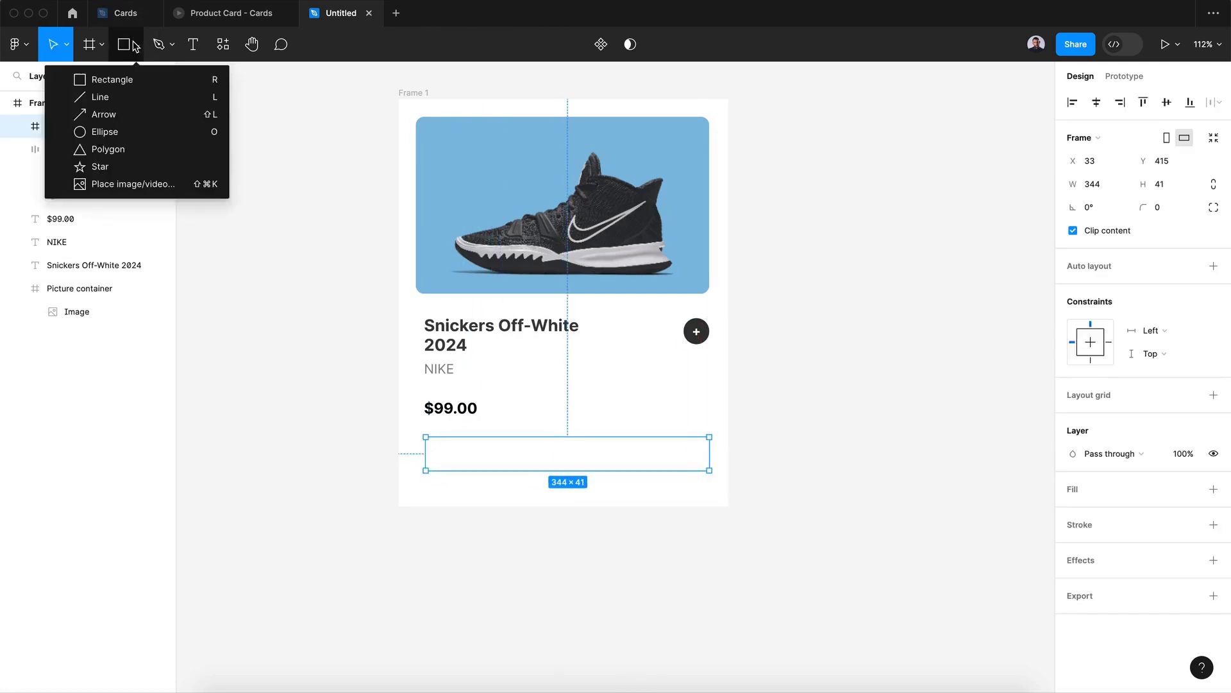
click(116, 131)
drag(430, 438, 504, 463)
key(super+d)
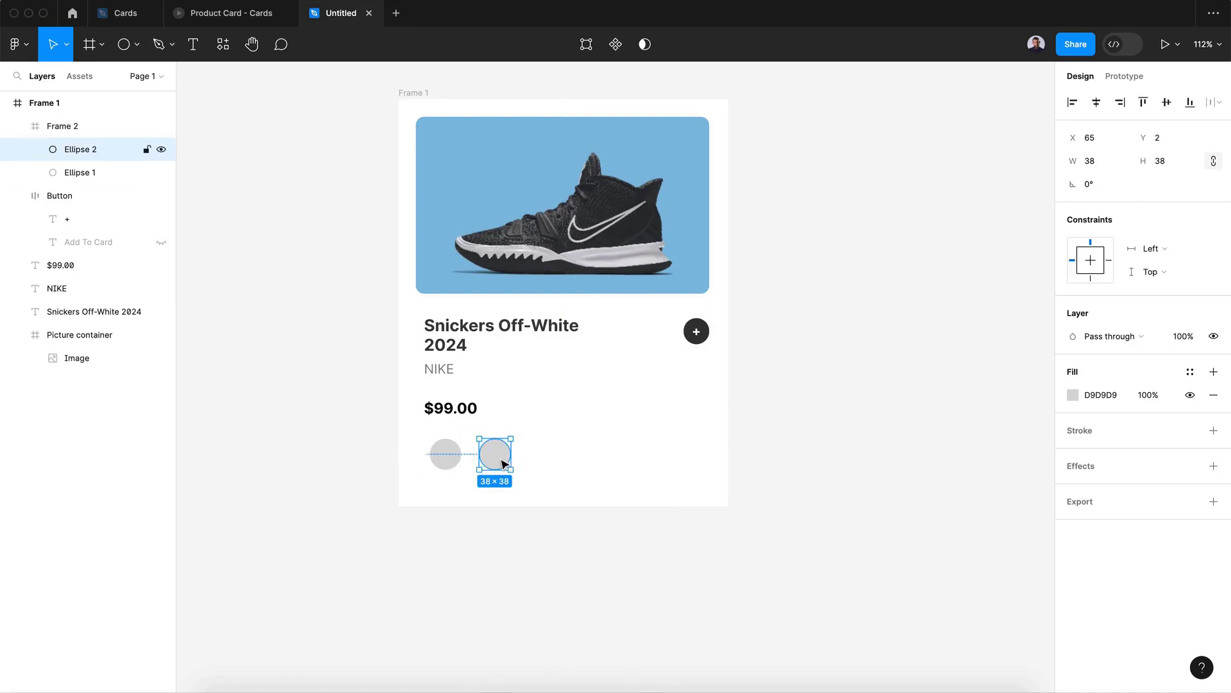
key(super+d)
key(super+d)
key(Escape)
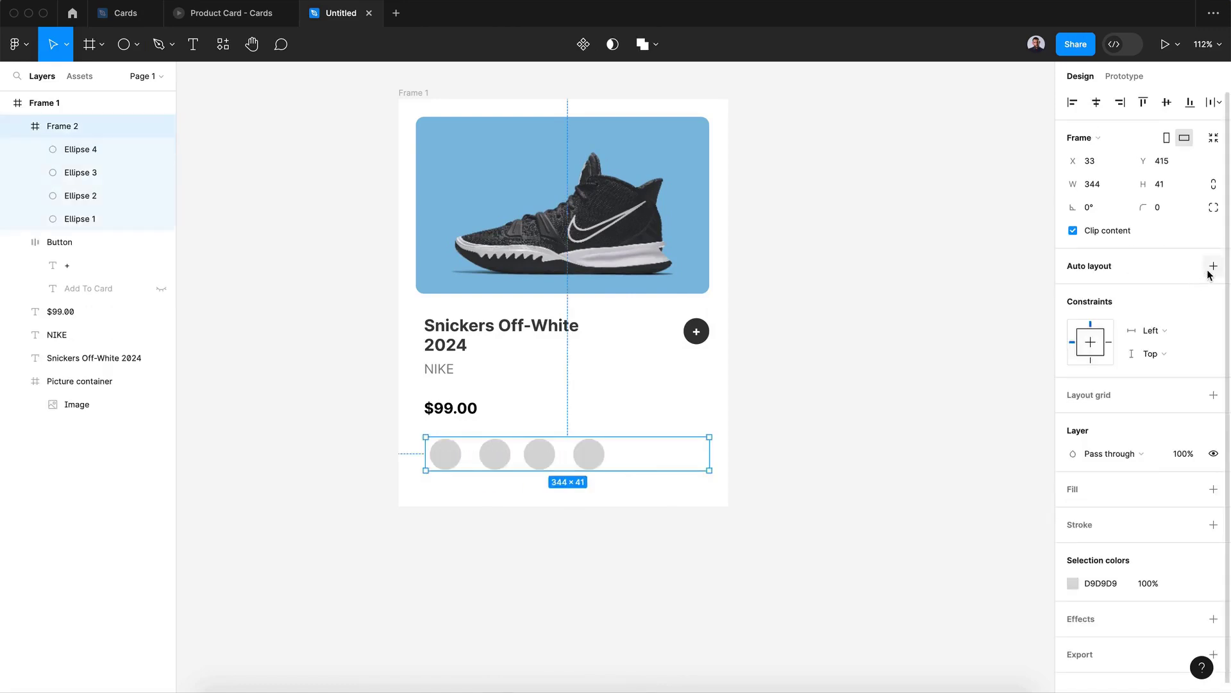
click(1212, 267)
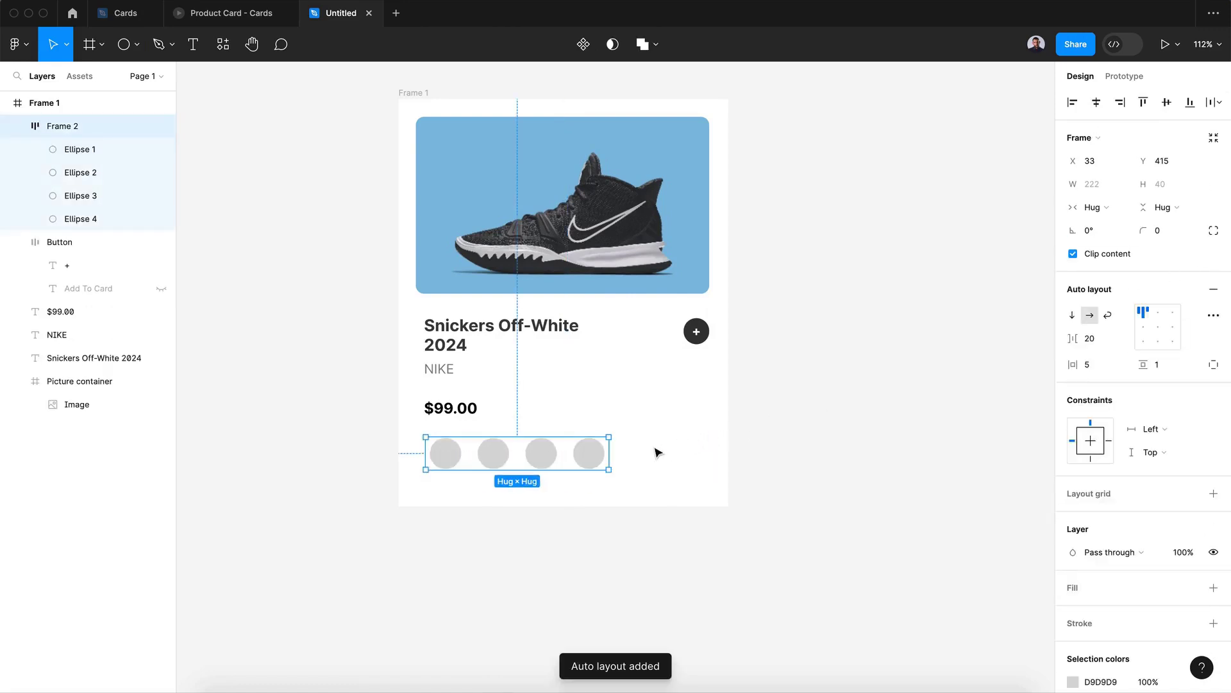
- Widen the circle spacing to 58 and fill the first circle #333333
drag(1072, 339, 1130, 349)
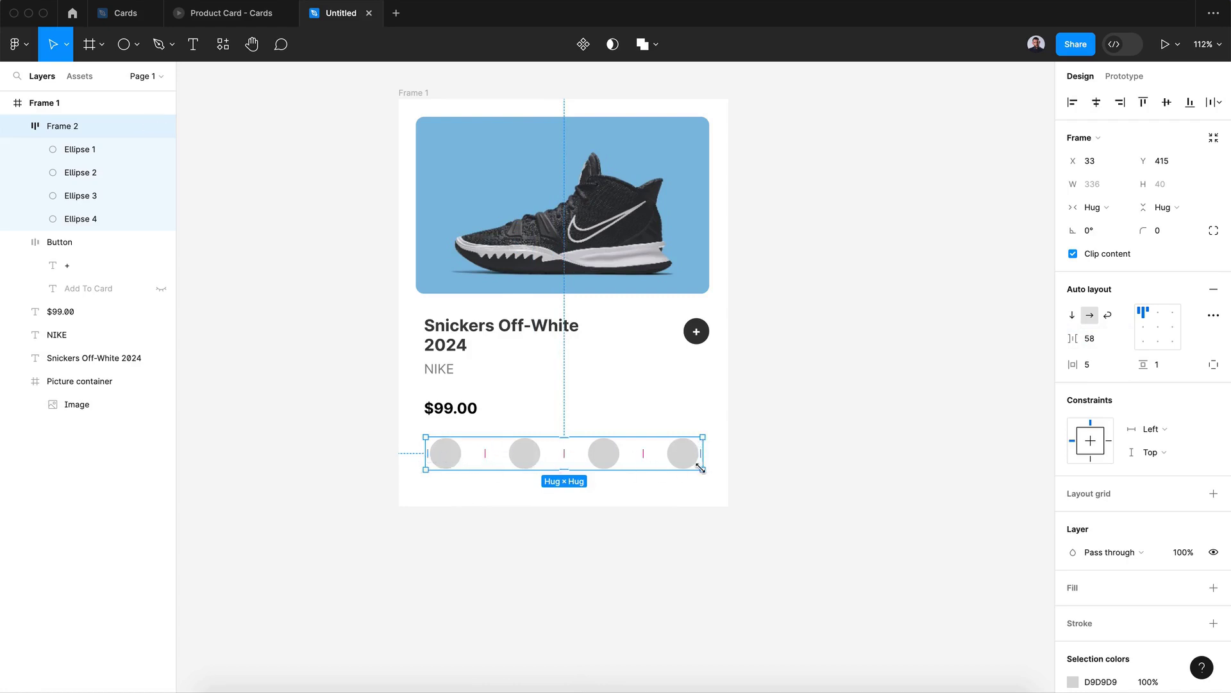
click(447, 455)
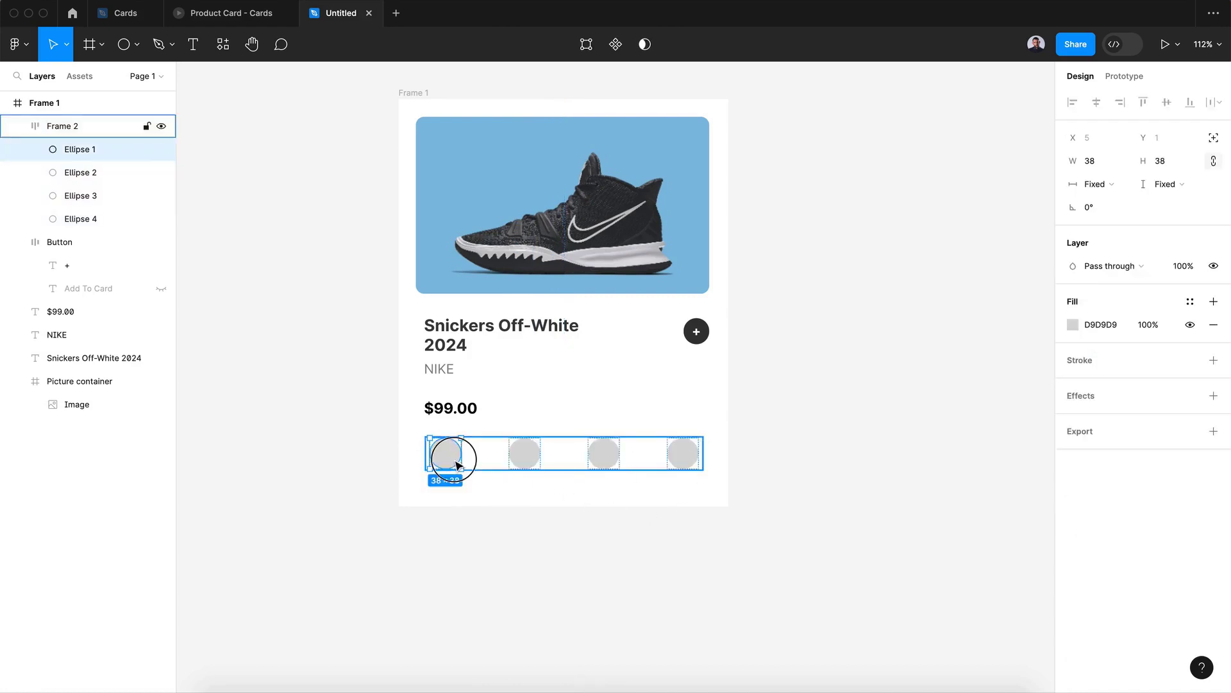
click(1073, 325)
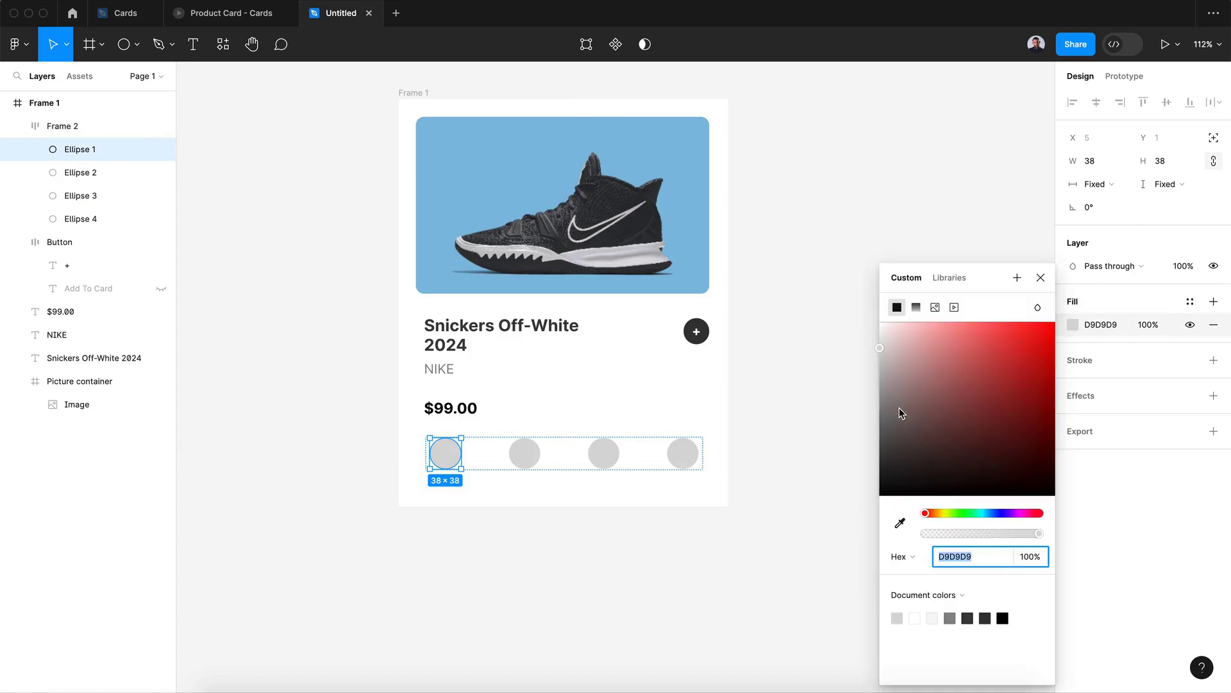
text(333333)
- Colour the second circle bright green 73D943 and the third purple
click(516, 453)
click(1073, 325)
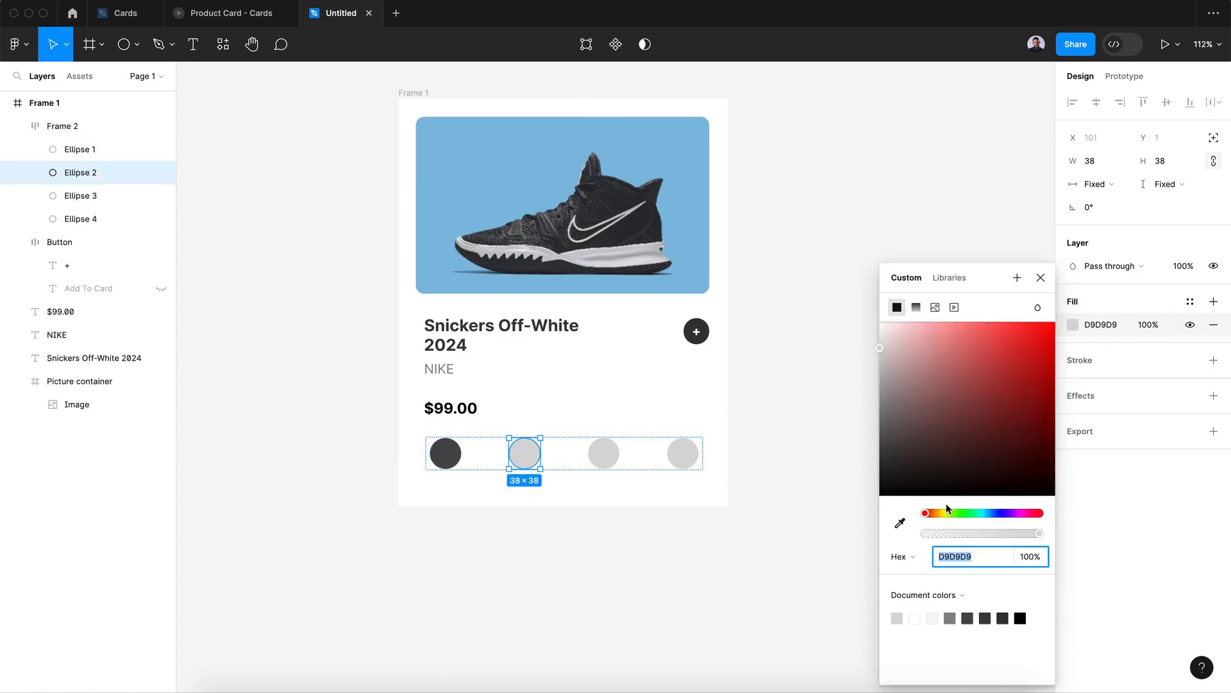
click(955, 512)
click(1001, 348)
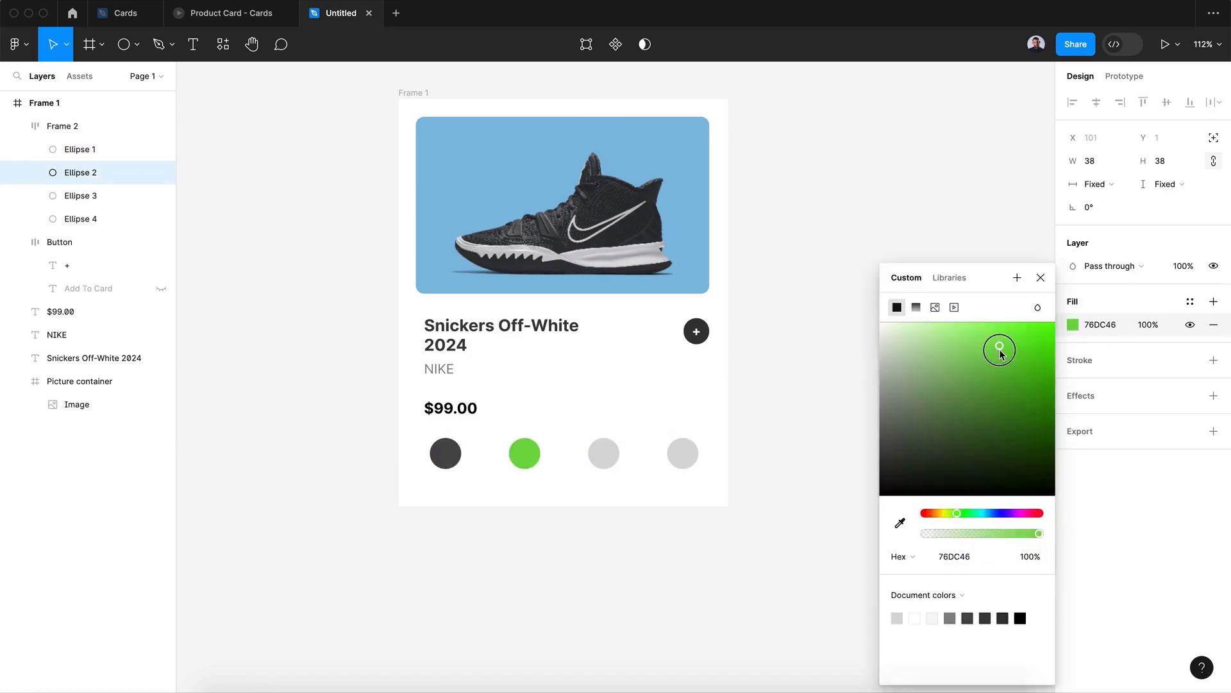
click(1040, 277)
click(616, 456)
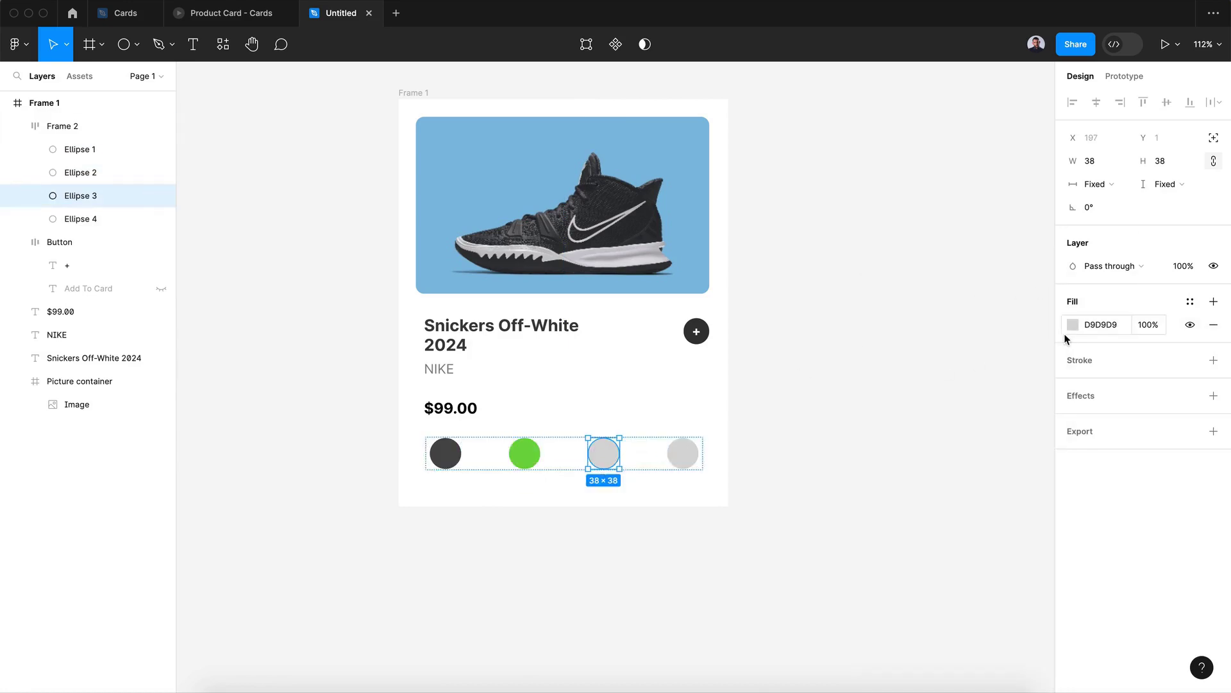
click(770, 478)
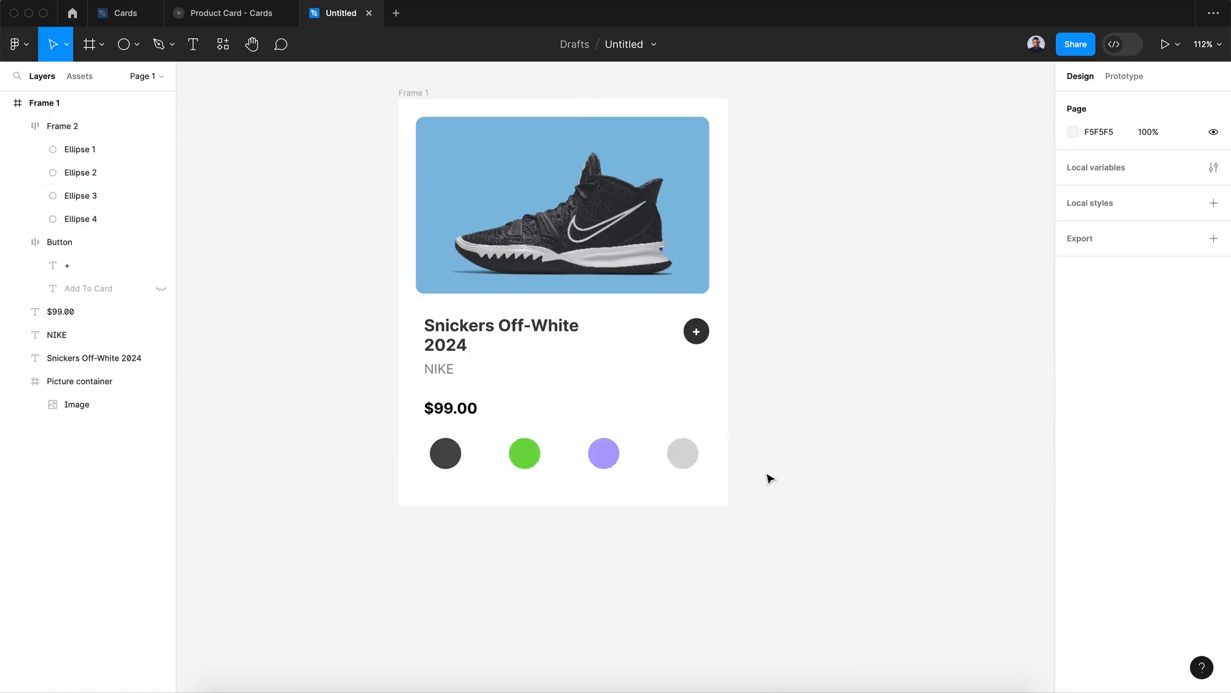
click(646, 461)
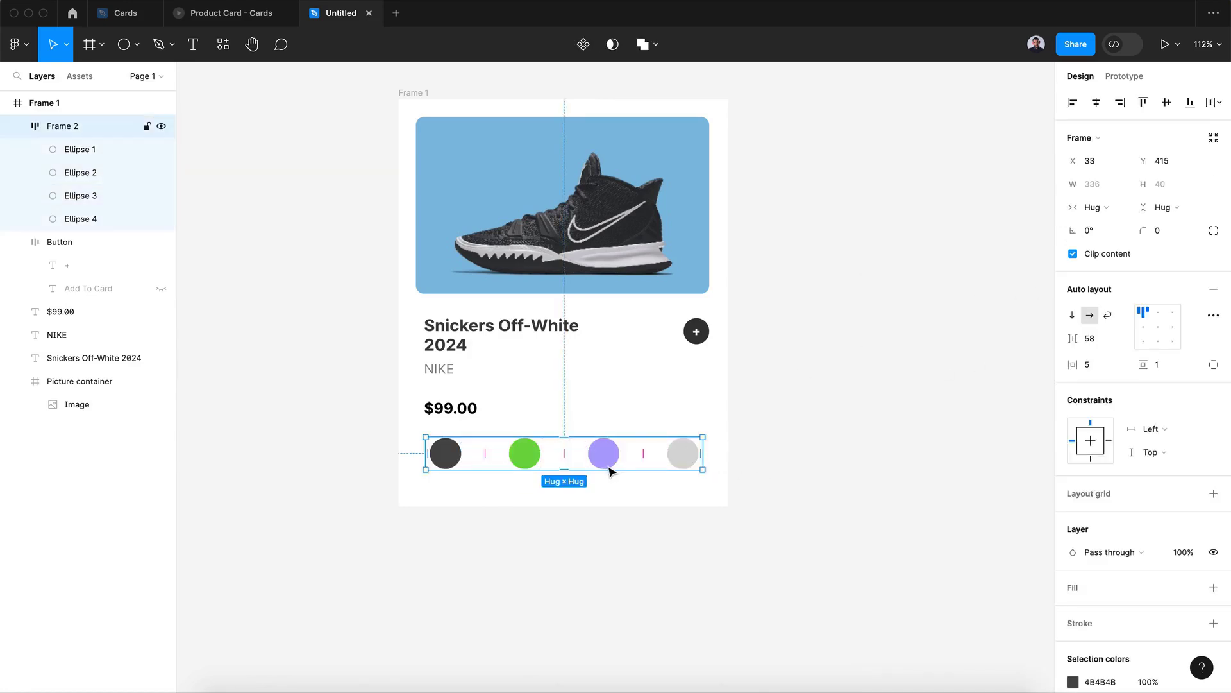
- Scale the circle row down to about 0.7x and widen its gaps to 76
key(k)
drag(600, 472, 555, 463)
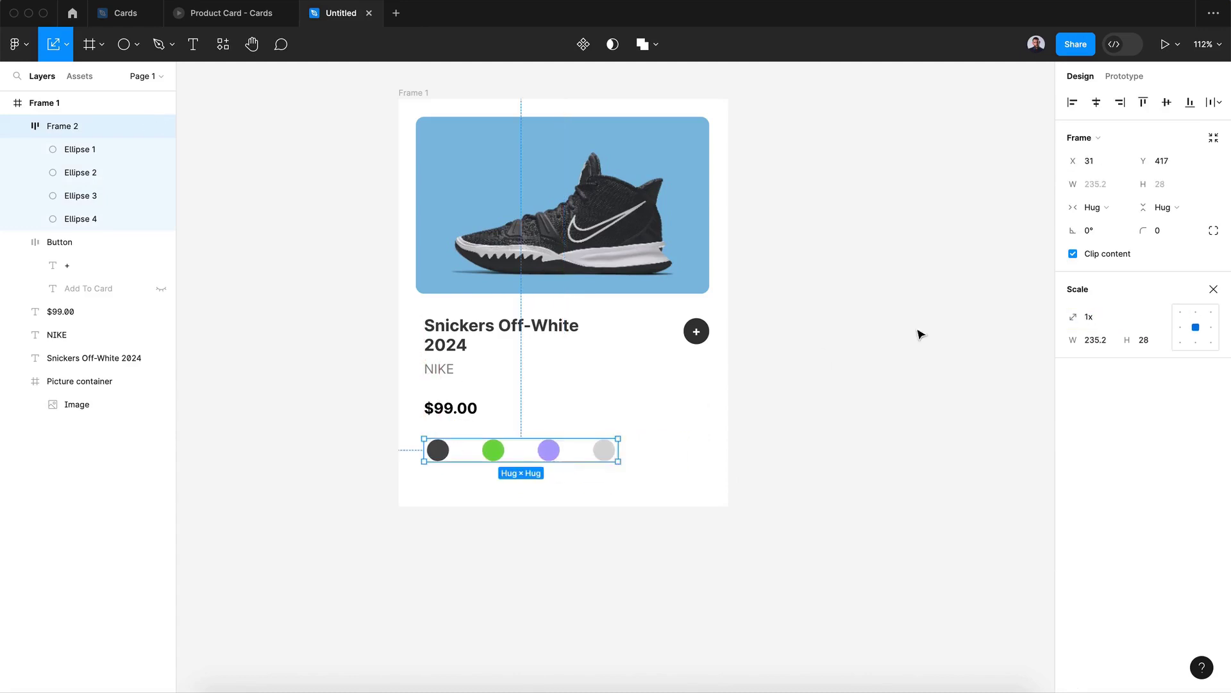
click(1214, 289)
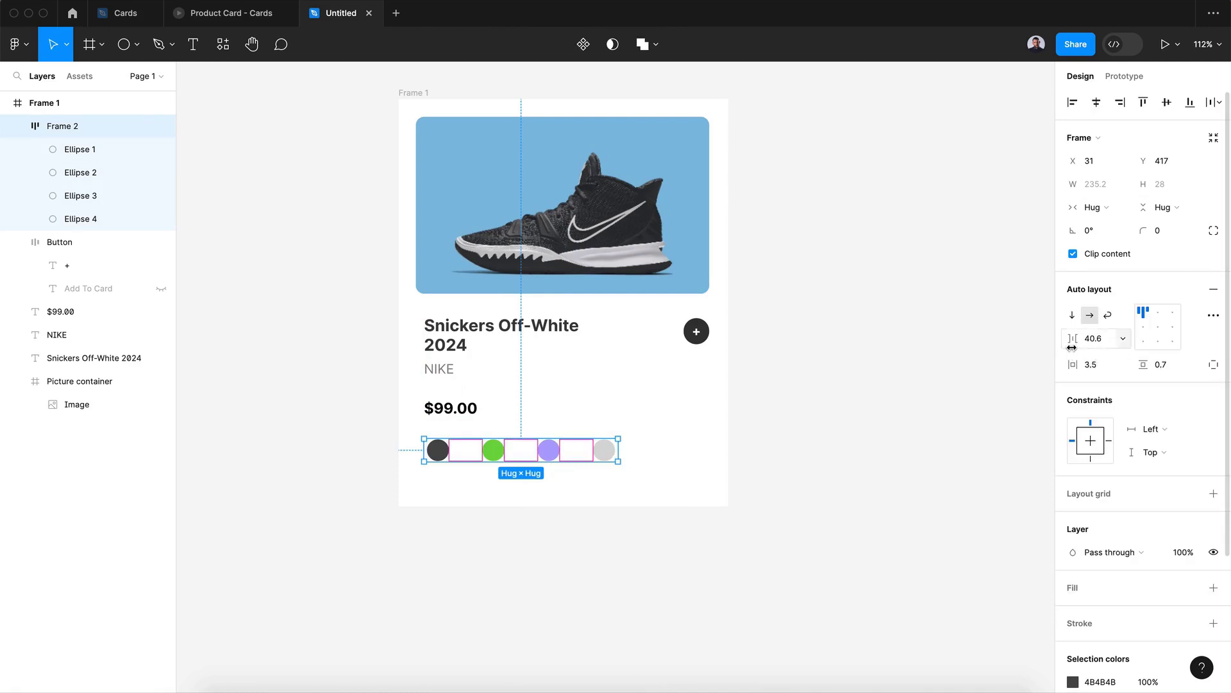
drag(1072, 347, 1120, 345)
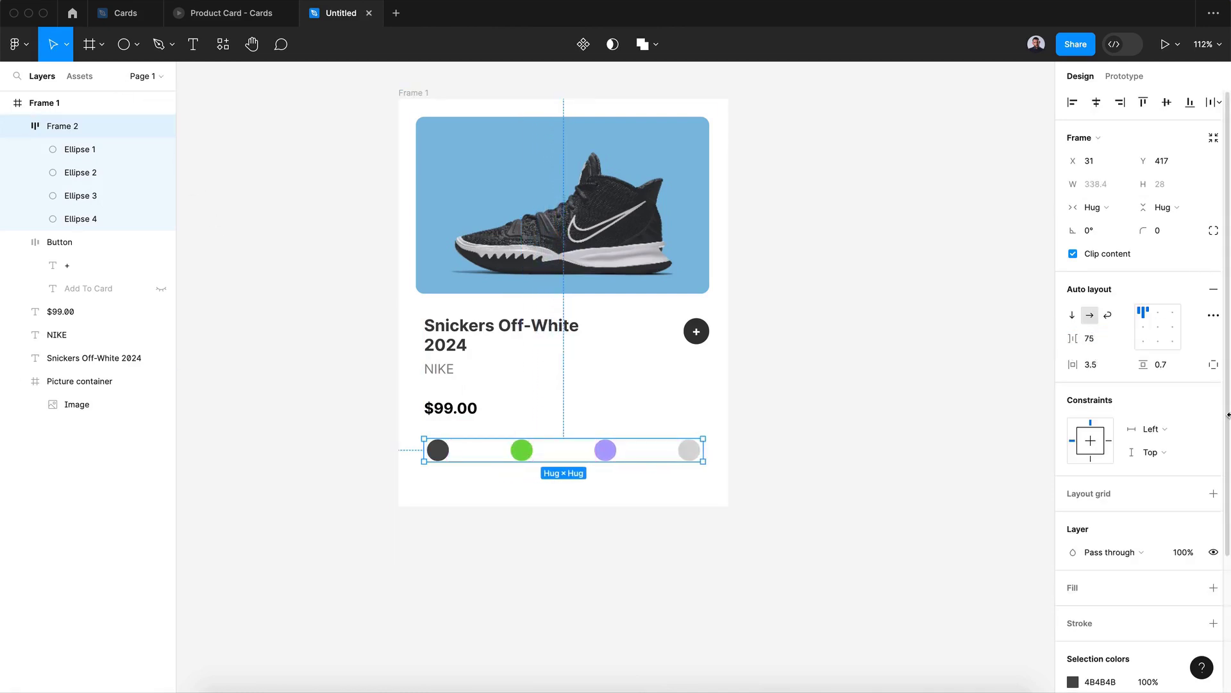
- Set the colour dot row's layer opacity to 0
scroll(1219, 414, down, 3)
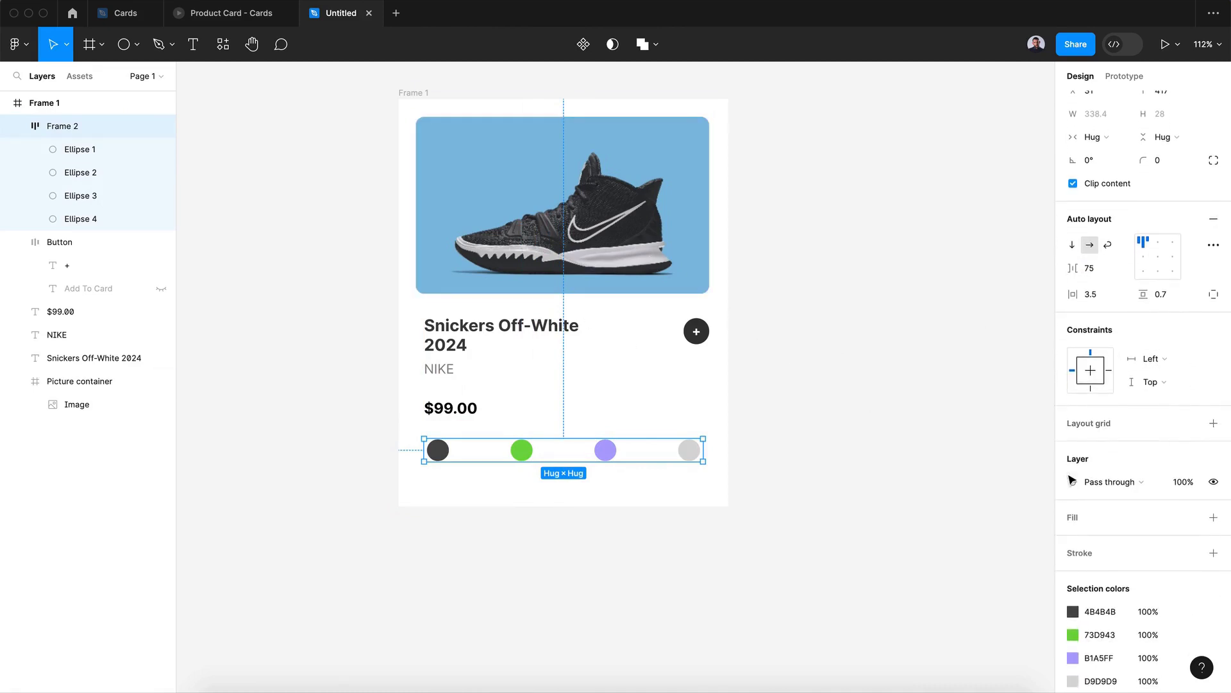
click(1194, 485)
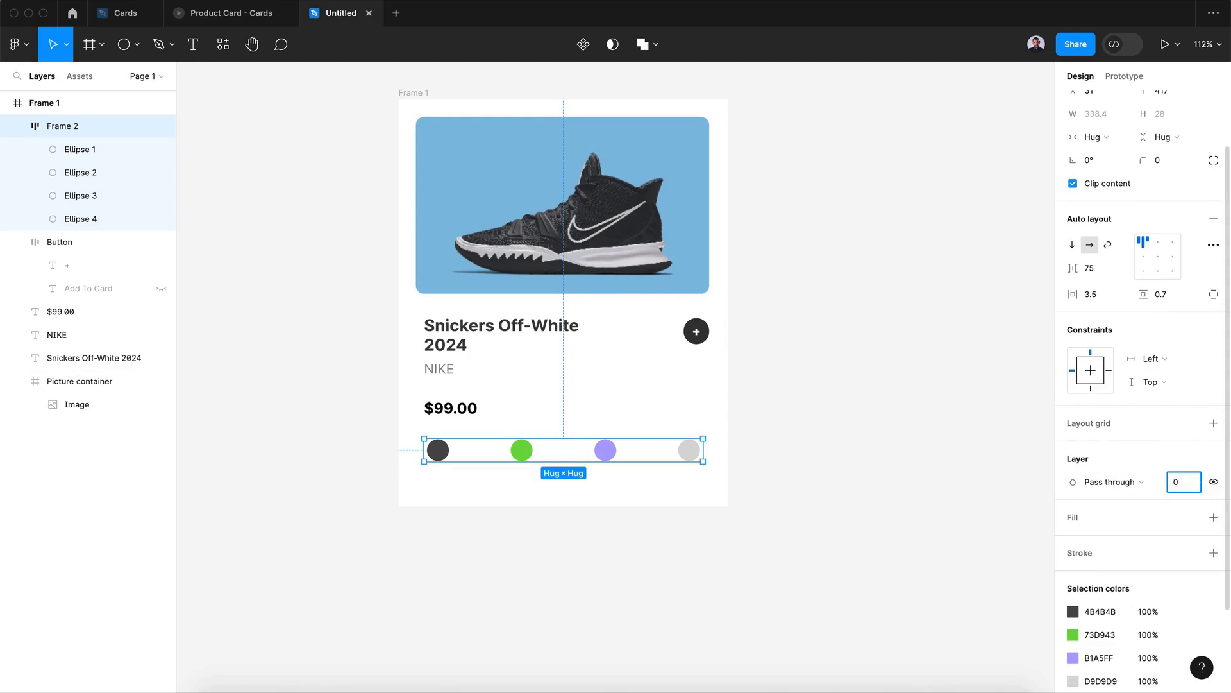
key(Return)
- Shorten the card frame to 418 high and give it a corner radius of 10
click(413, 107)
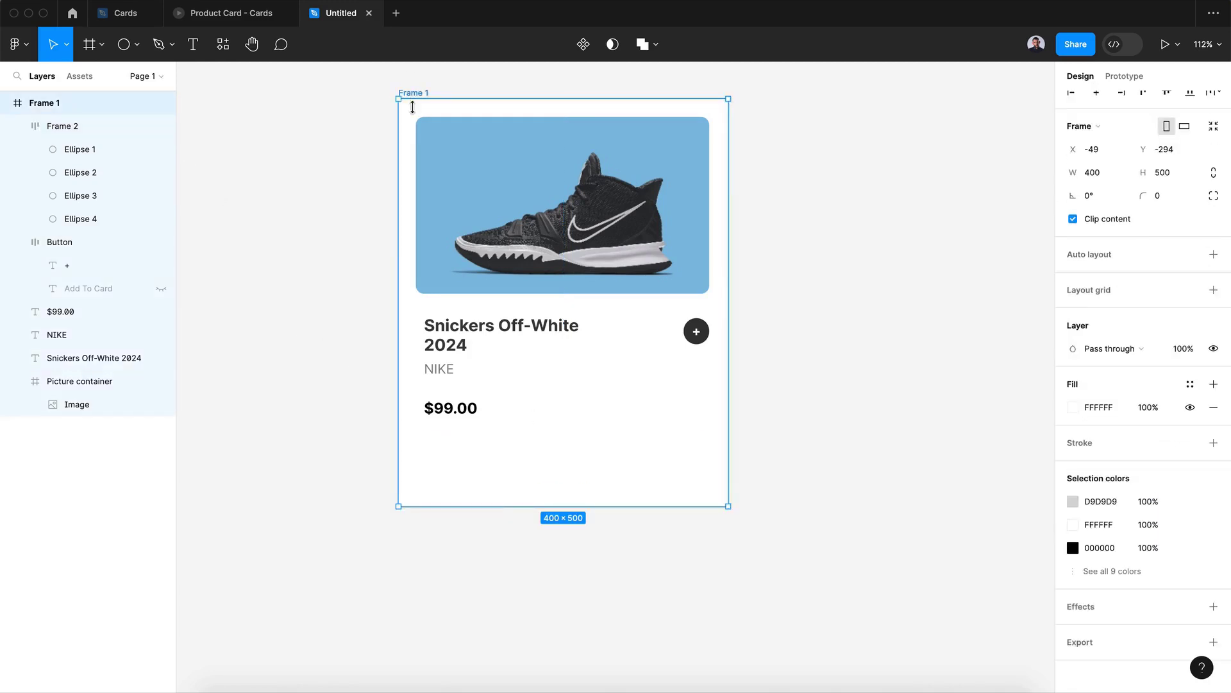
drag(524, 507, 480, 441)
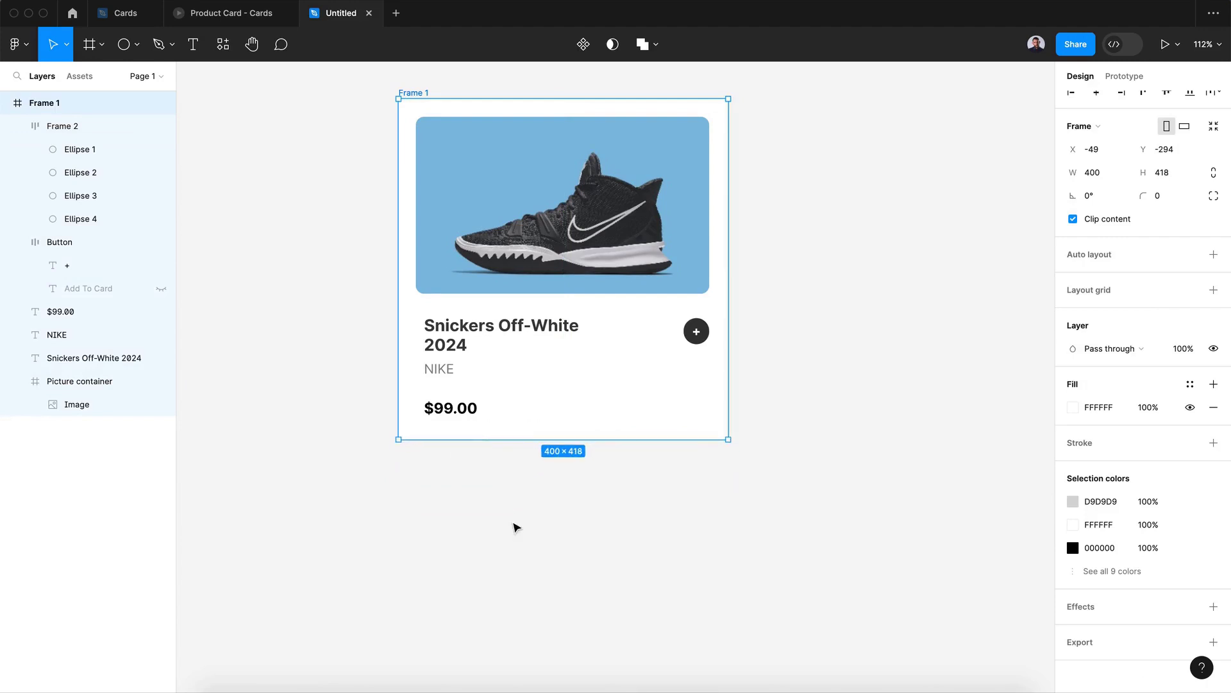
click(516, 527)
scroll(516, 536, down, 5)
key(super+a)
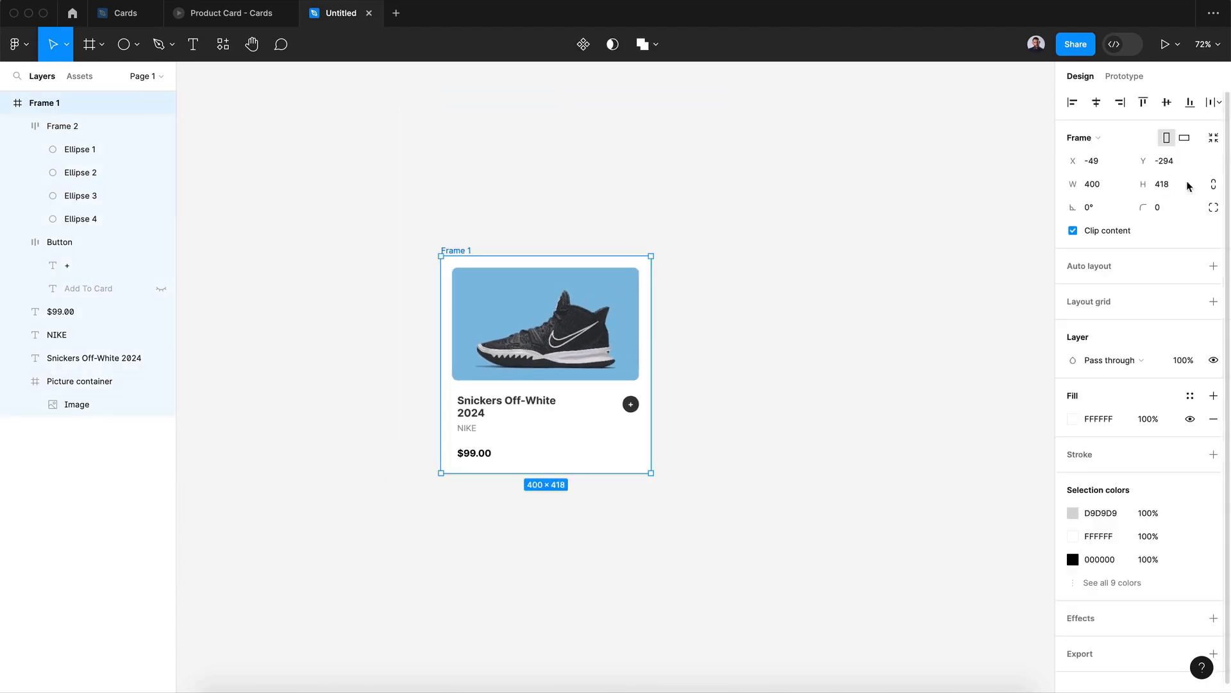
click(1162, 208)
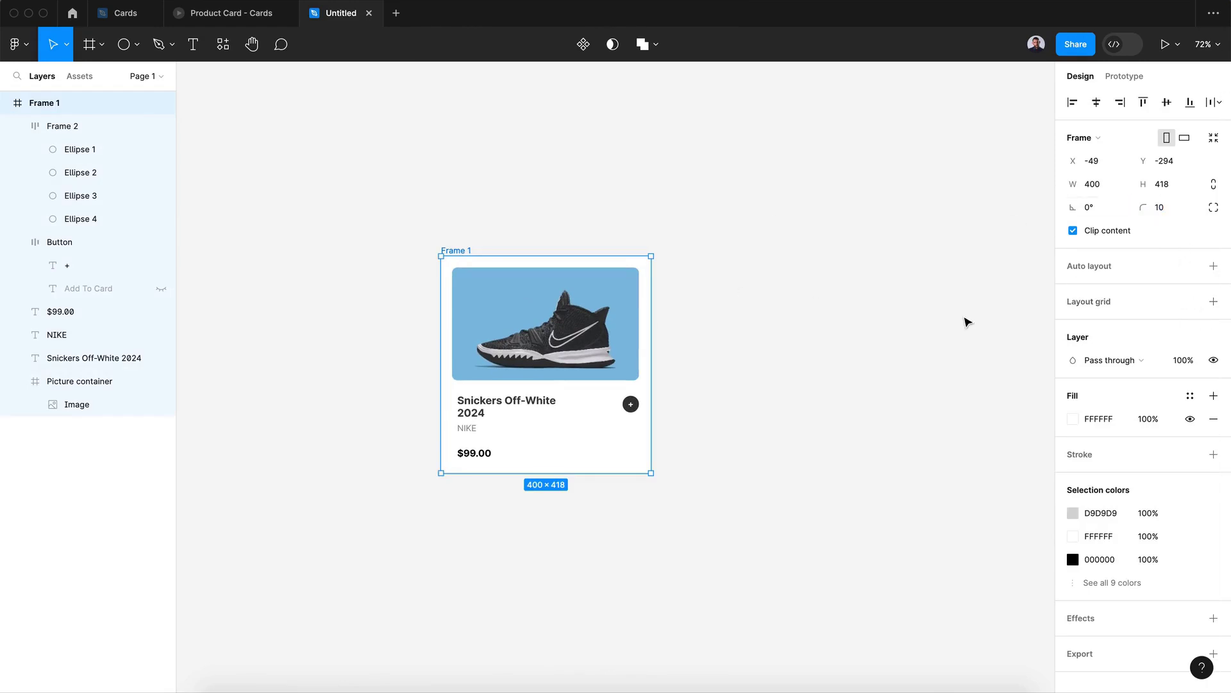
click(914, 356)
- Centre the picture container horizontally in the card
click(545, 324)
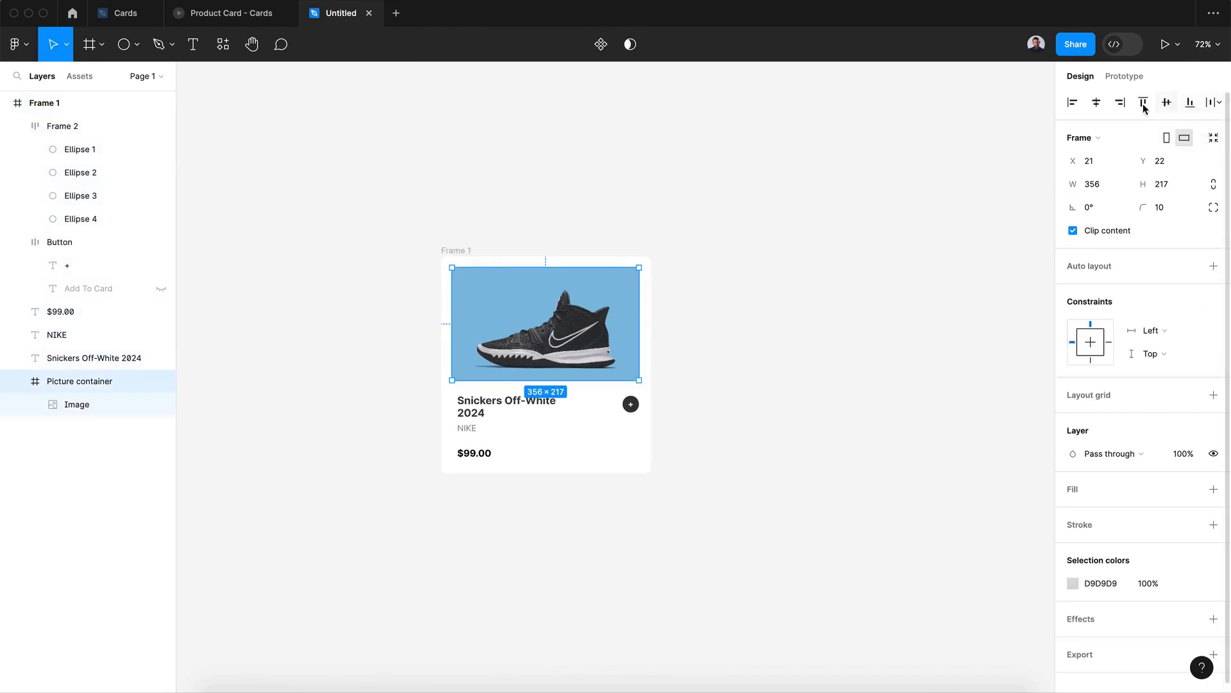
click(1096, 102)
click(713, 338)
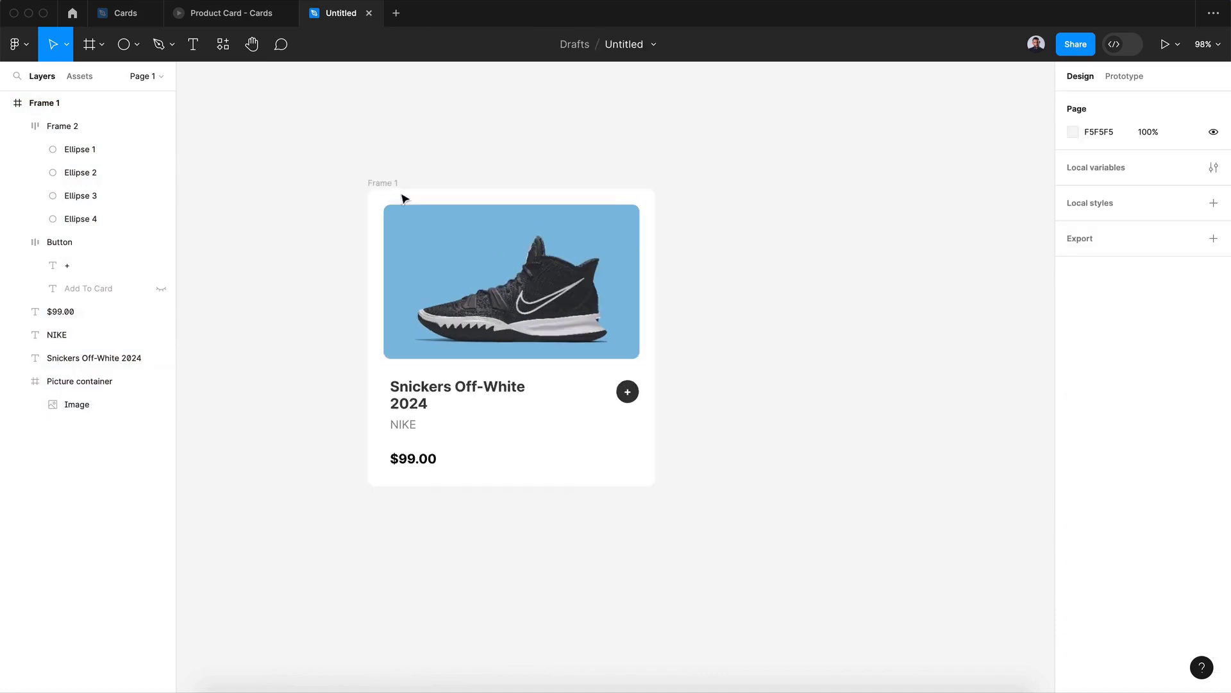
- Add a drop shadow to the card with blur raised to 10
click(381, 183)
scroll(1183, 552, down, 1)
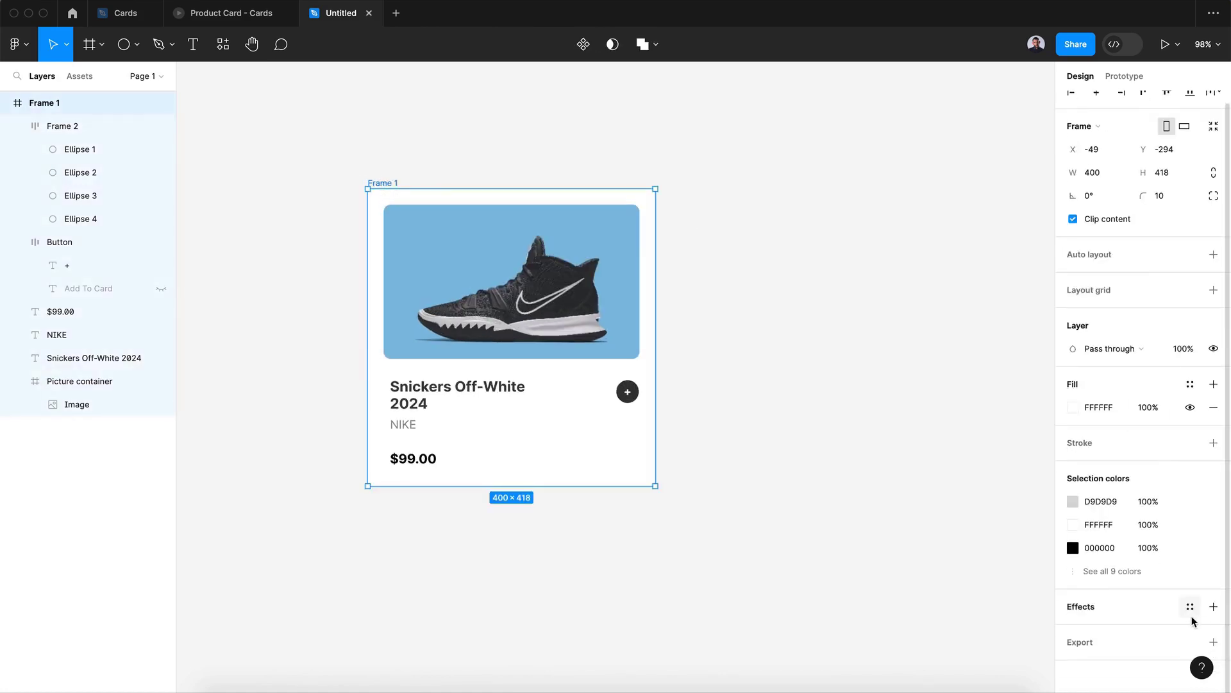
click(1213, 607)
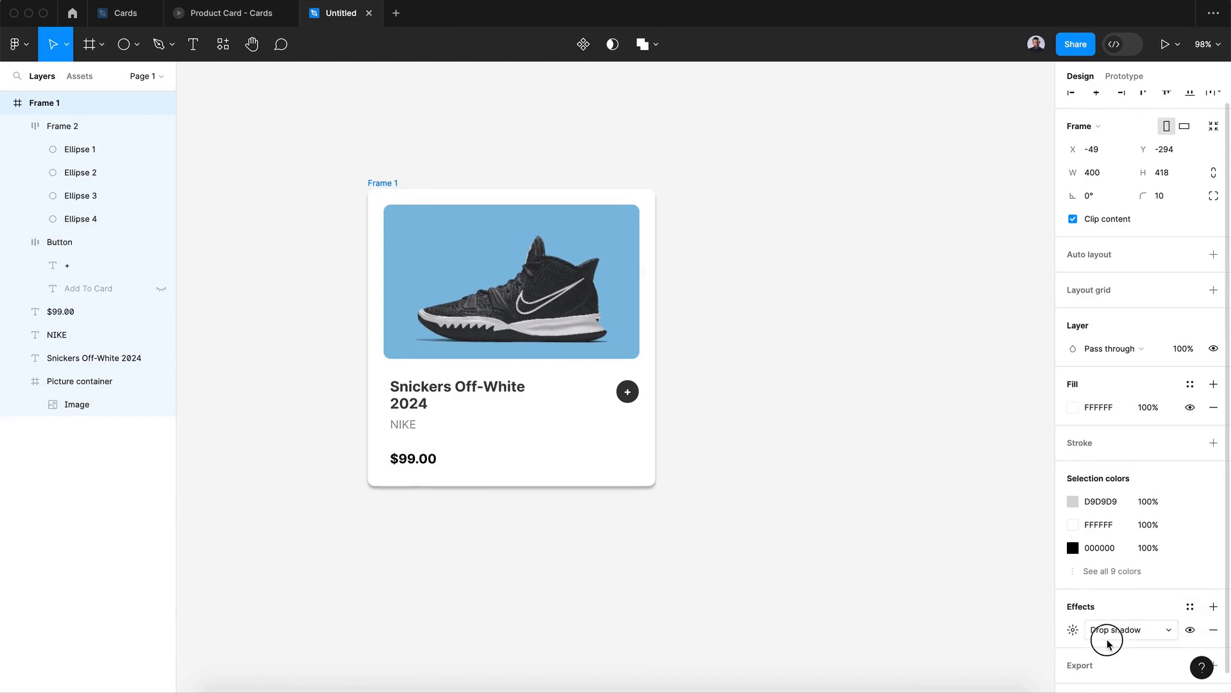
click(1073, 629)
drag(972, 625, 1064, 627)
key(Escape)
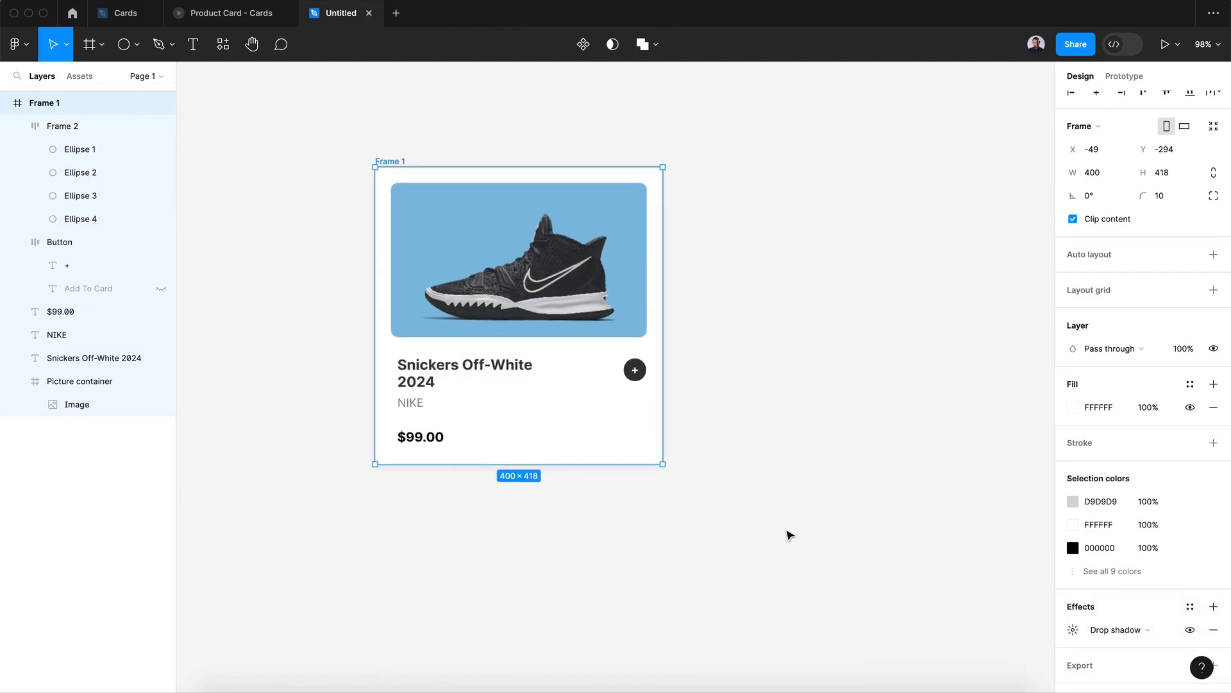
scroll(789, 536, down, 3)
scroll(789, 525, down, 3)
- Turn the card into a component and add a second variant
click(582, 45)
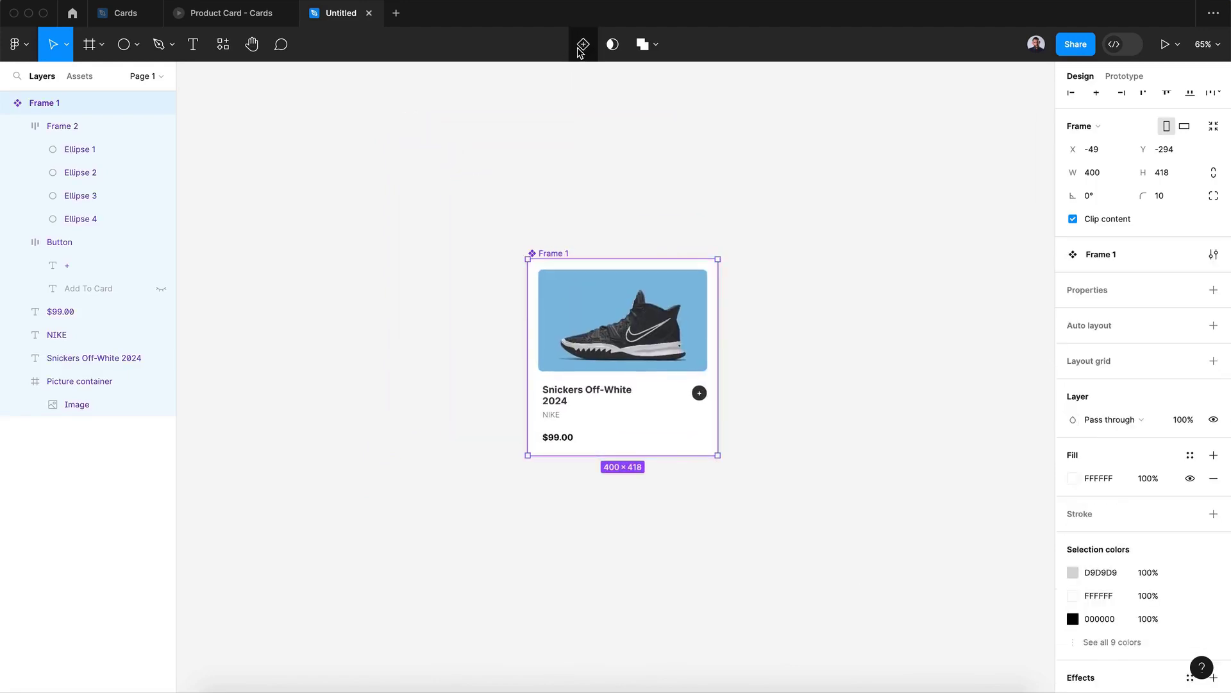
click(583, 45)
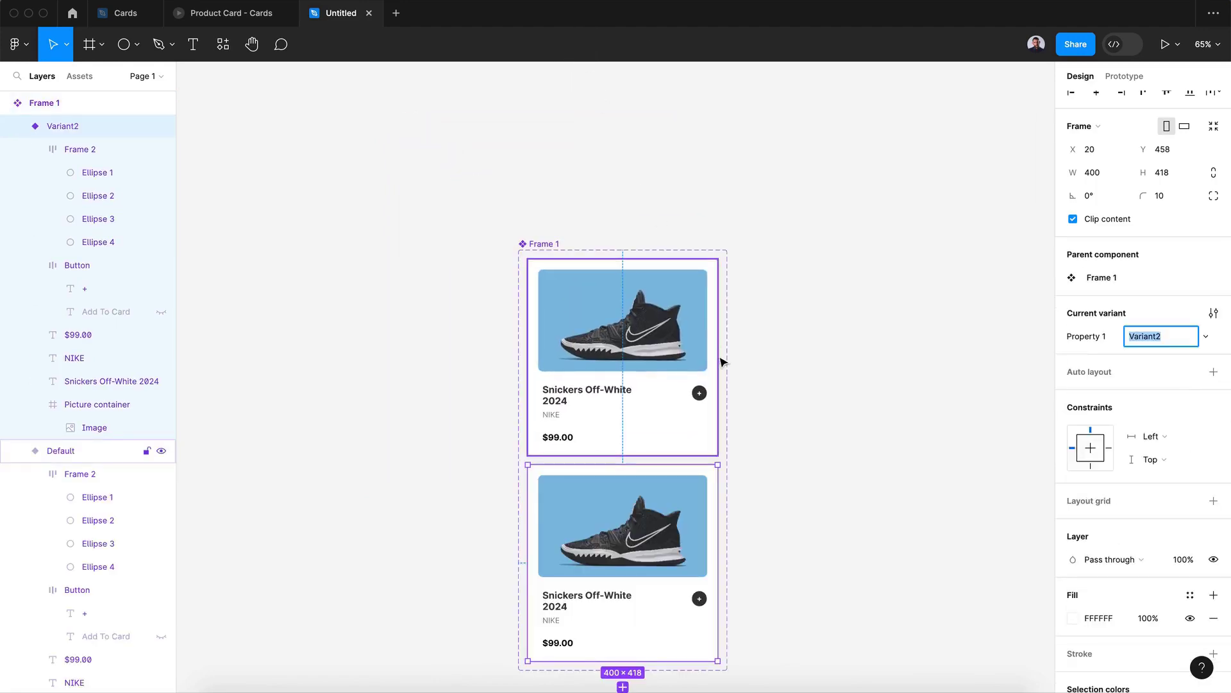
scroll(723, 361, down, 4)
- Extend the component set's bottom edge to add room below the cards
scroll(723, 361, up, 3)
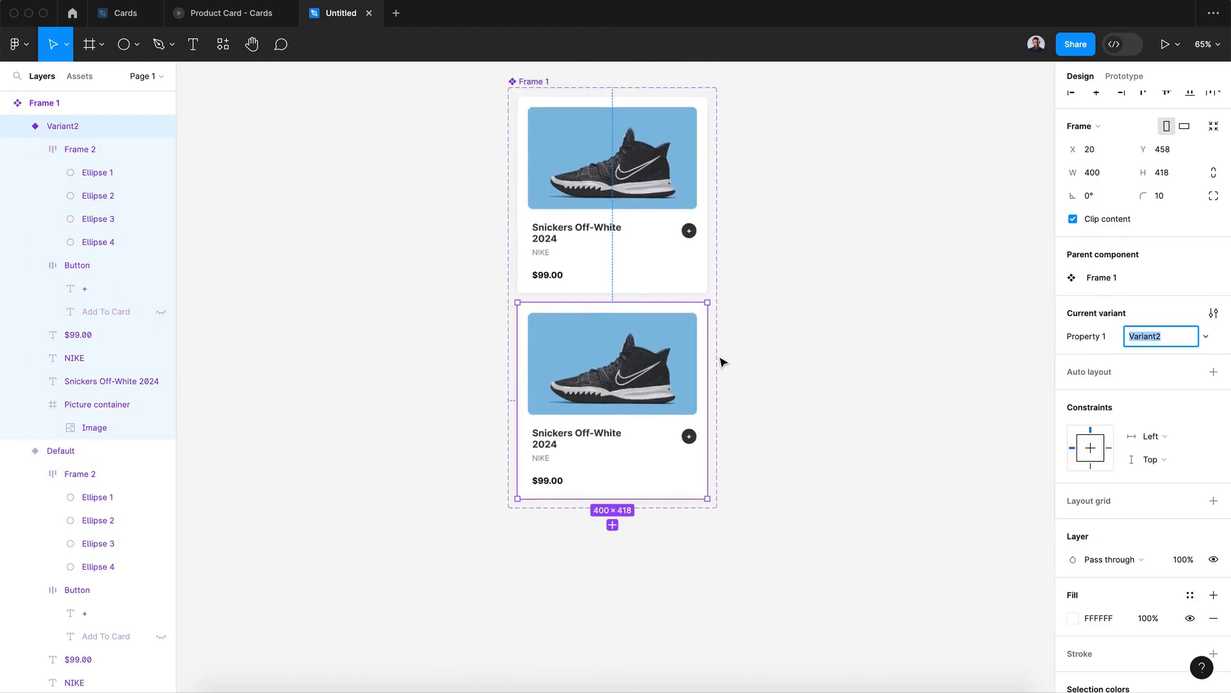
key(Escape)
drag(618, 509, 621, 557)
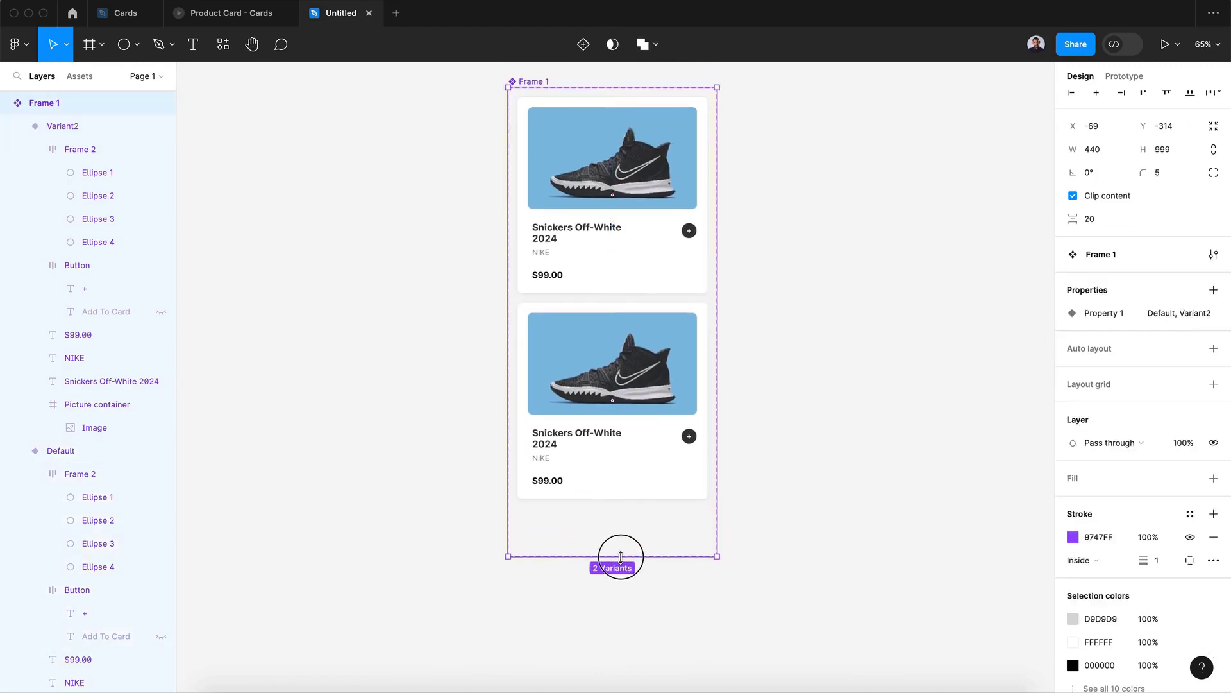
scroll(621, 557, up, 3)
- Stretch Variant2 to 400×489 and make its colour dot row visible again
click(657, 295)
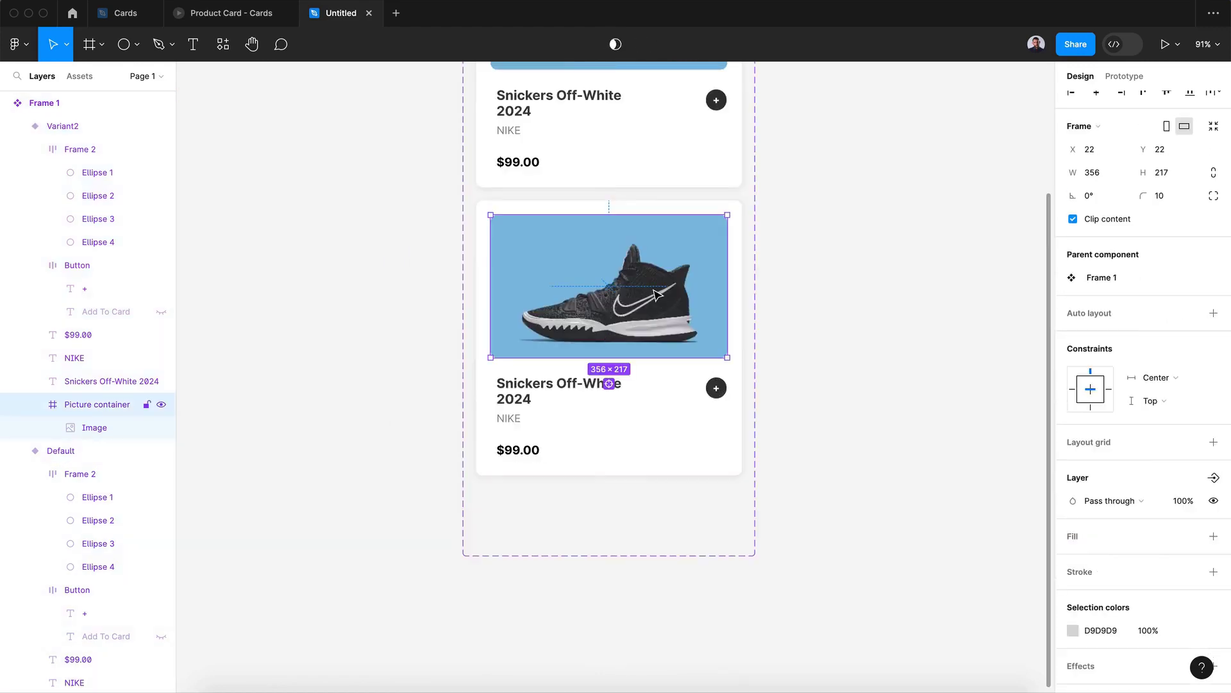
key(Escape)
scroll(667, 299, up, 1)
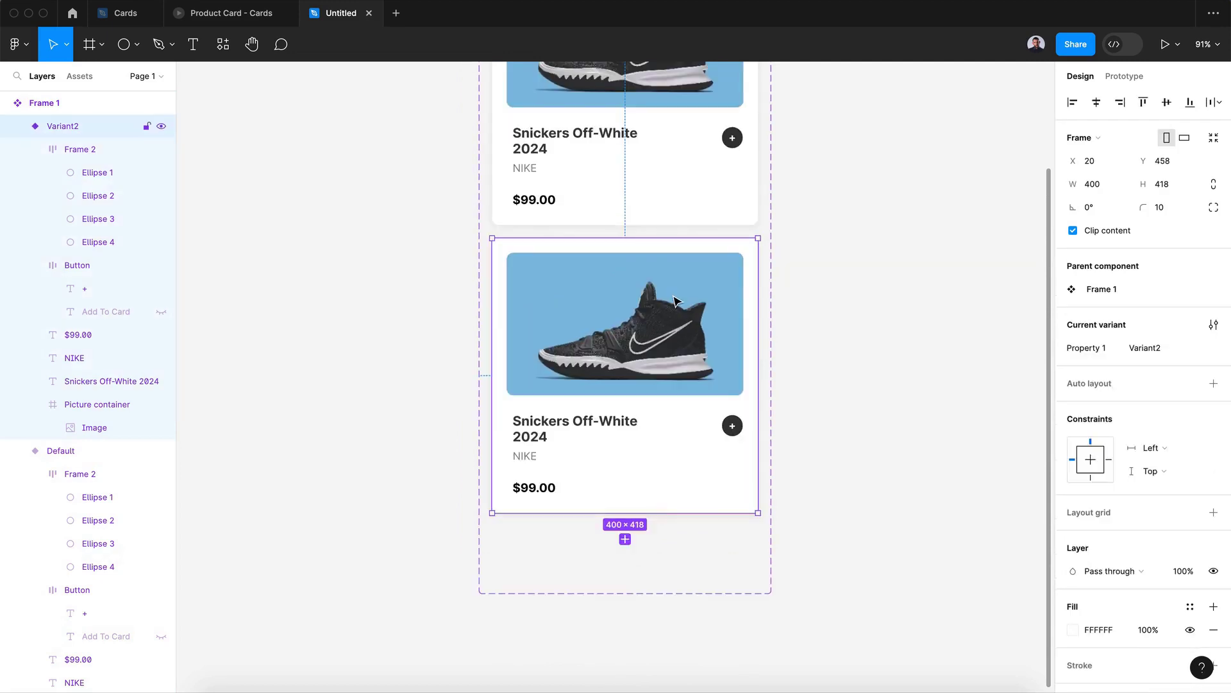
drag(629, 512, 631, 560)
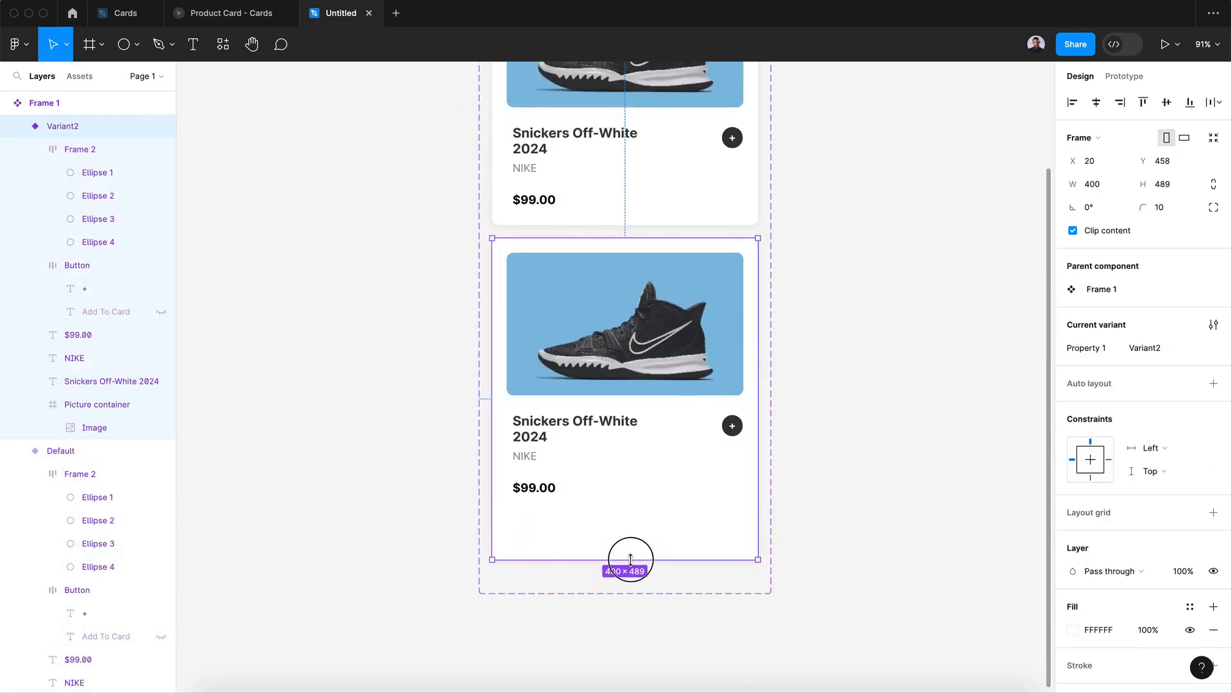
click(555, 529)
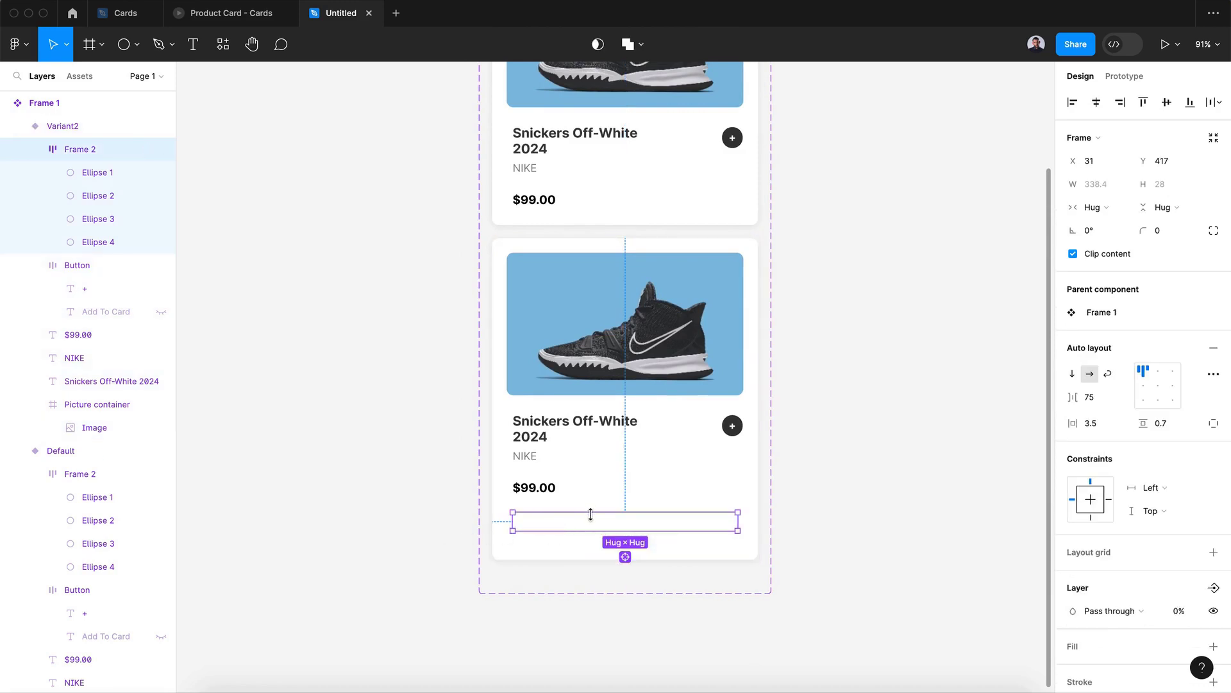
scroll(1198, 546, down, 1)
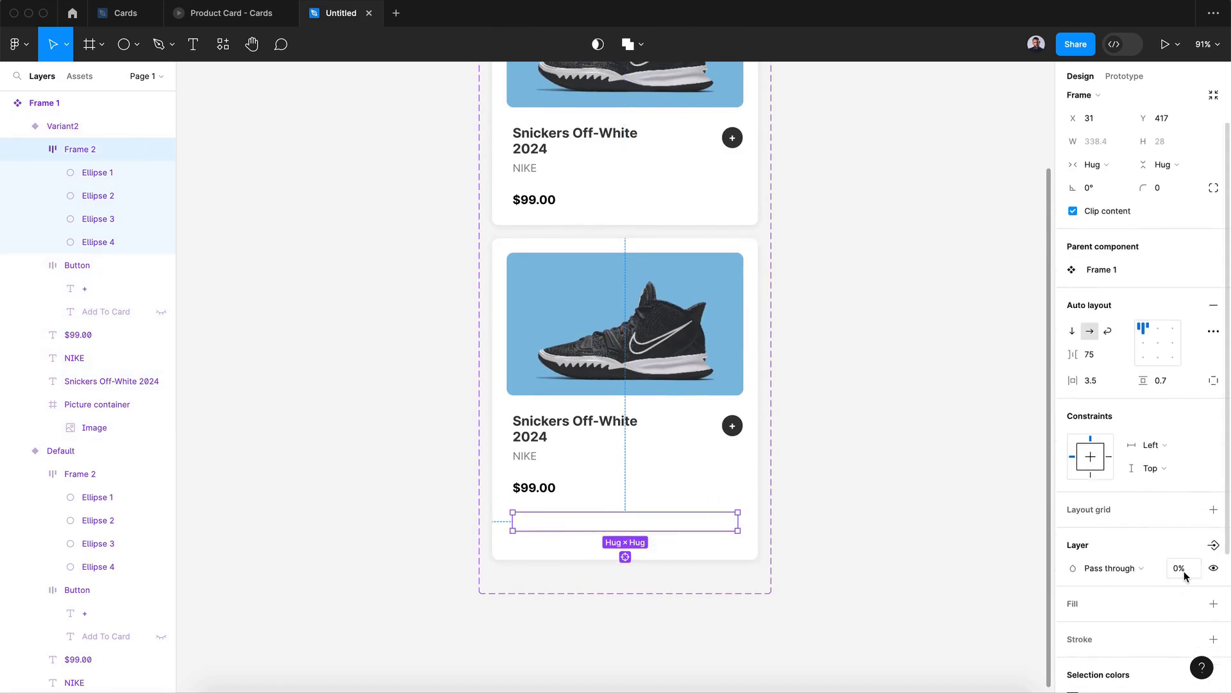
click(1180, 568)
text(100)
key(Return)
key(k)
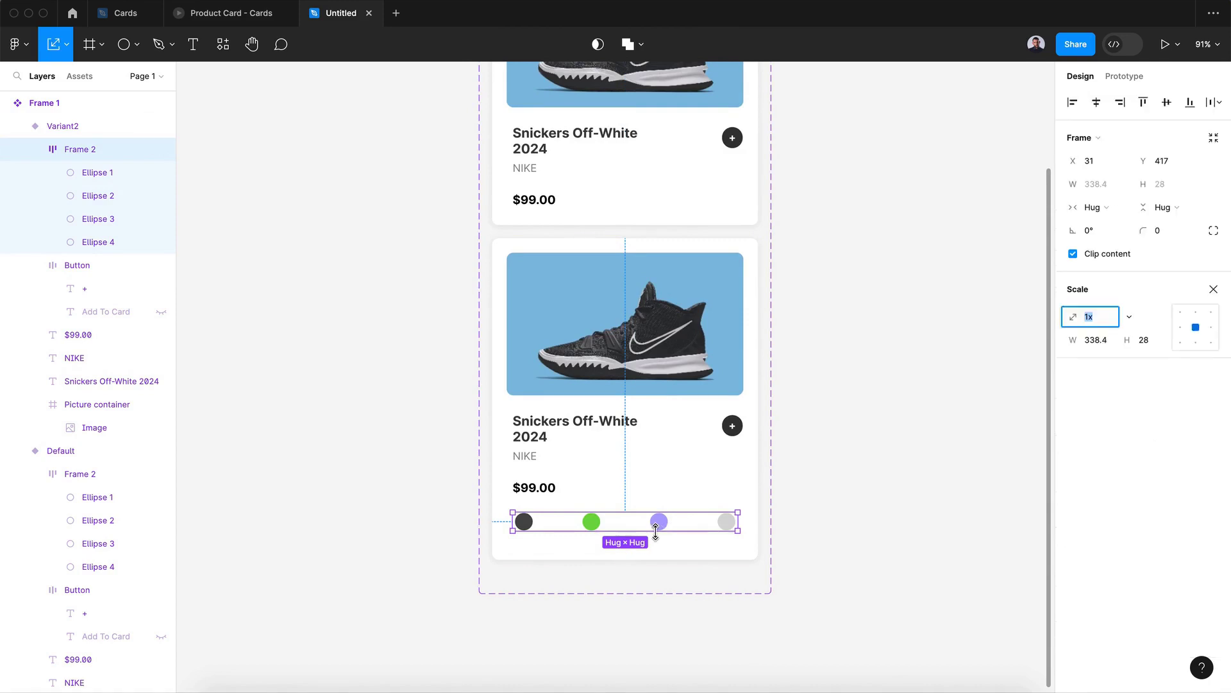
drag(670, 531, 671, 539)
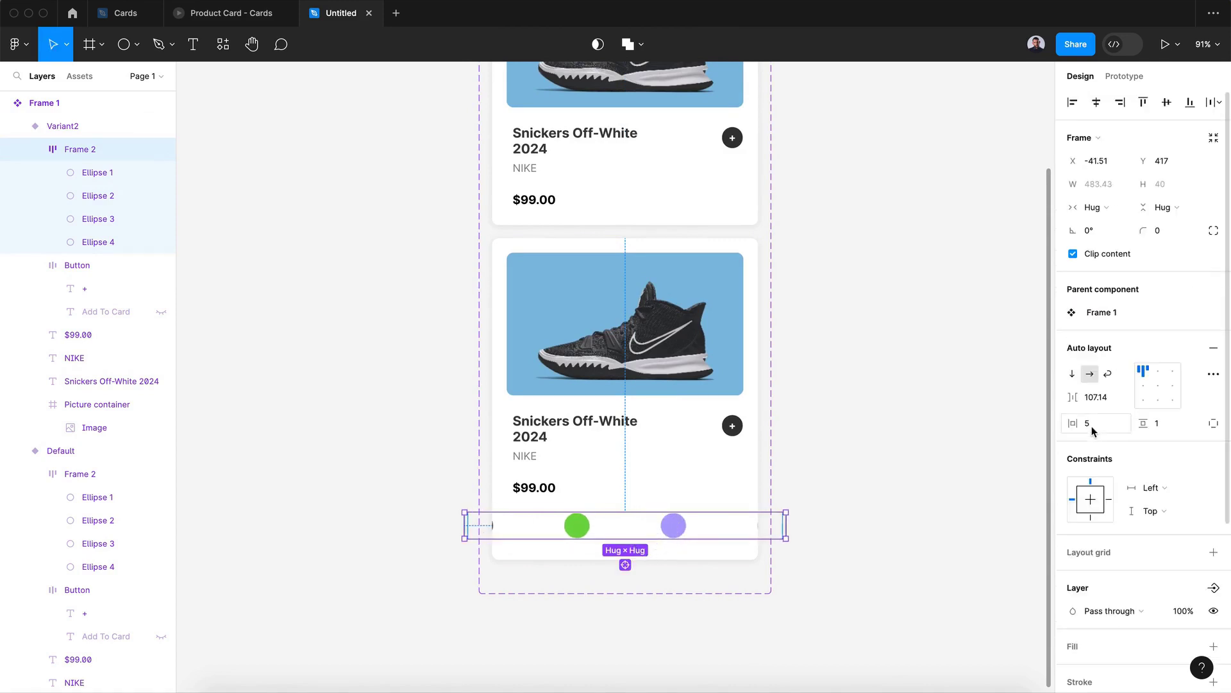
drag(1072, 397, 1020, 397)
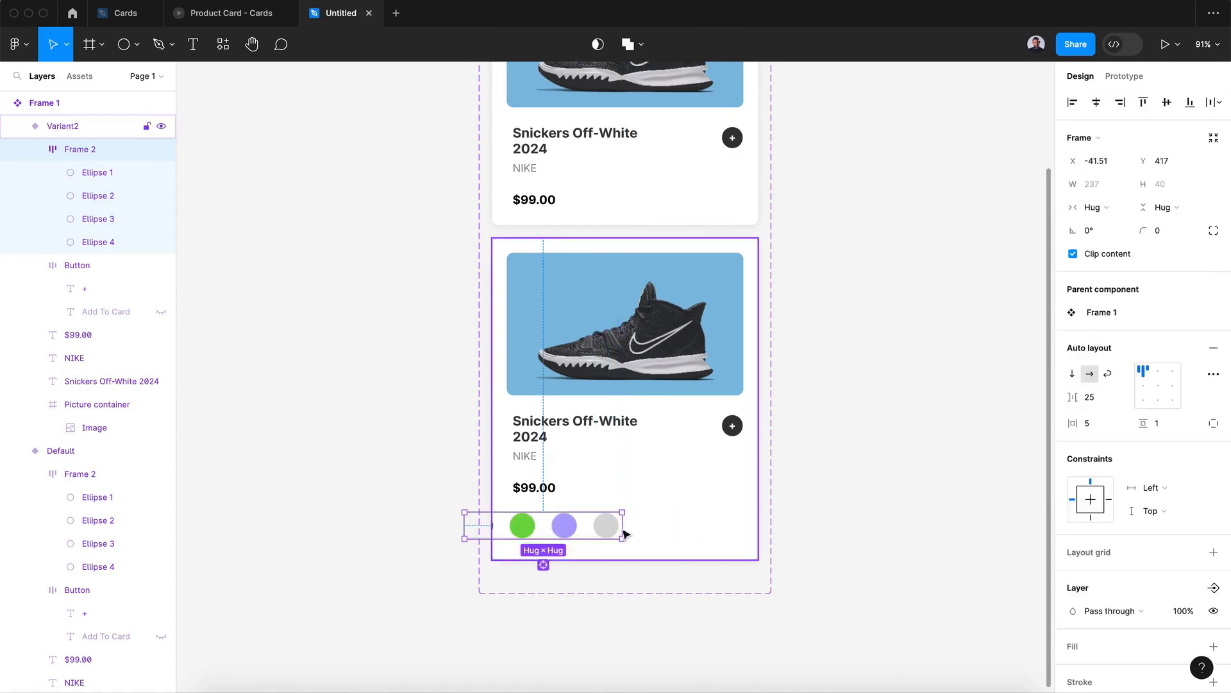
drag(564, 527, 606, 528)
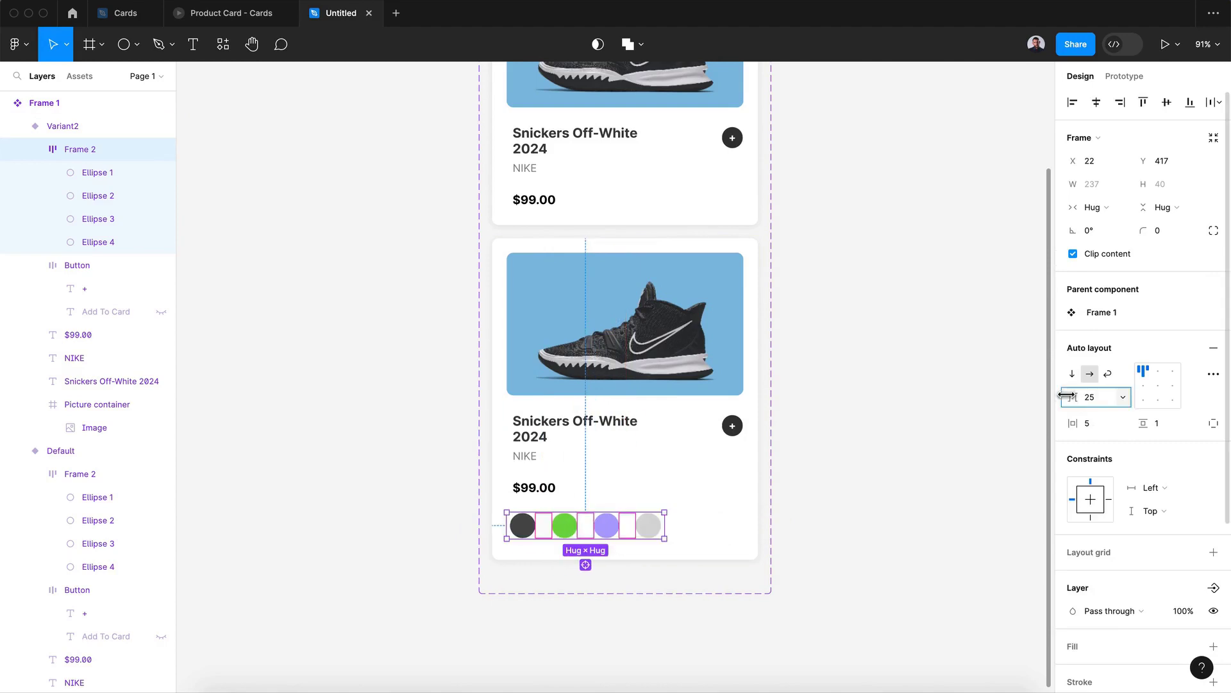
click(825, 503)
click(691, 522)
click(542, 445)
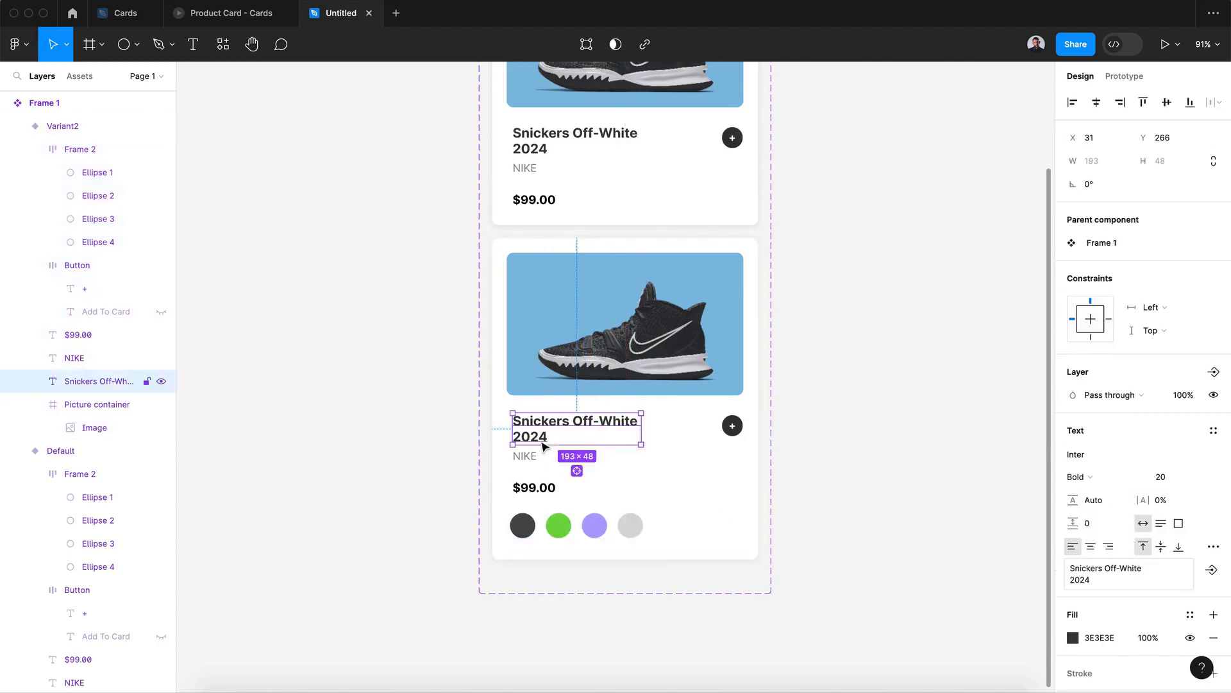
shift+click(526, 456)
shift+click(532, 487)
drag(530, 460, 530, 466)
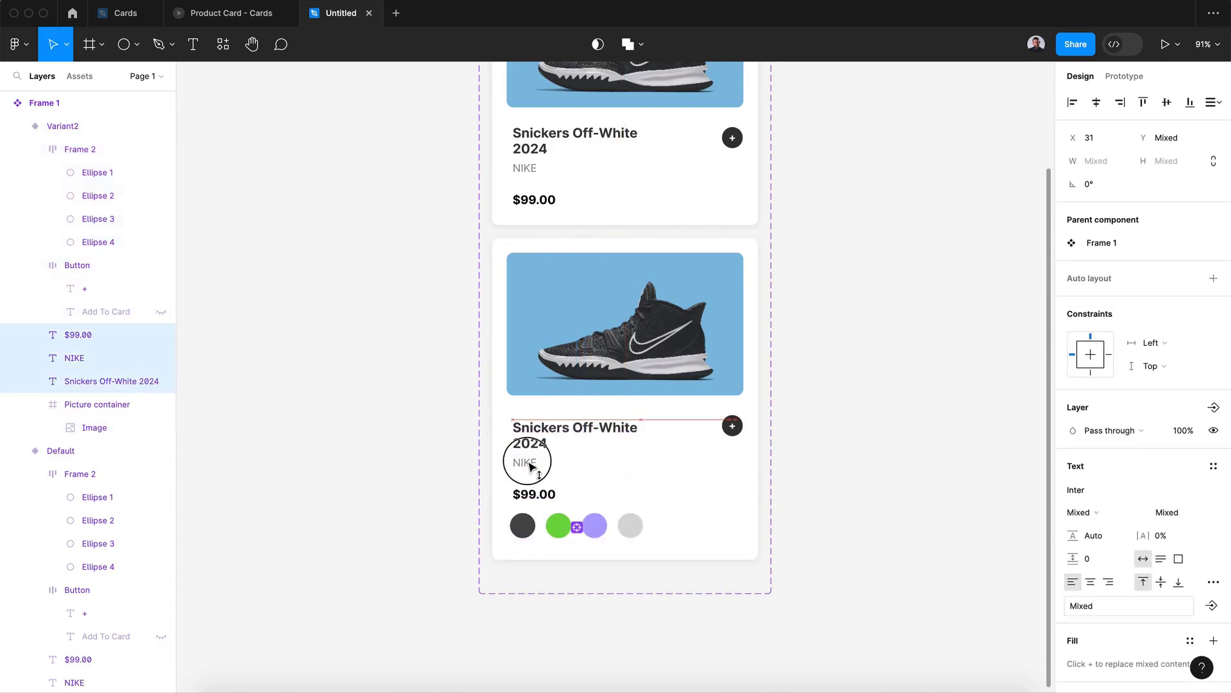
click(661, 389)
drag(662, 396, 666, 412)
click(659, 241)
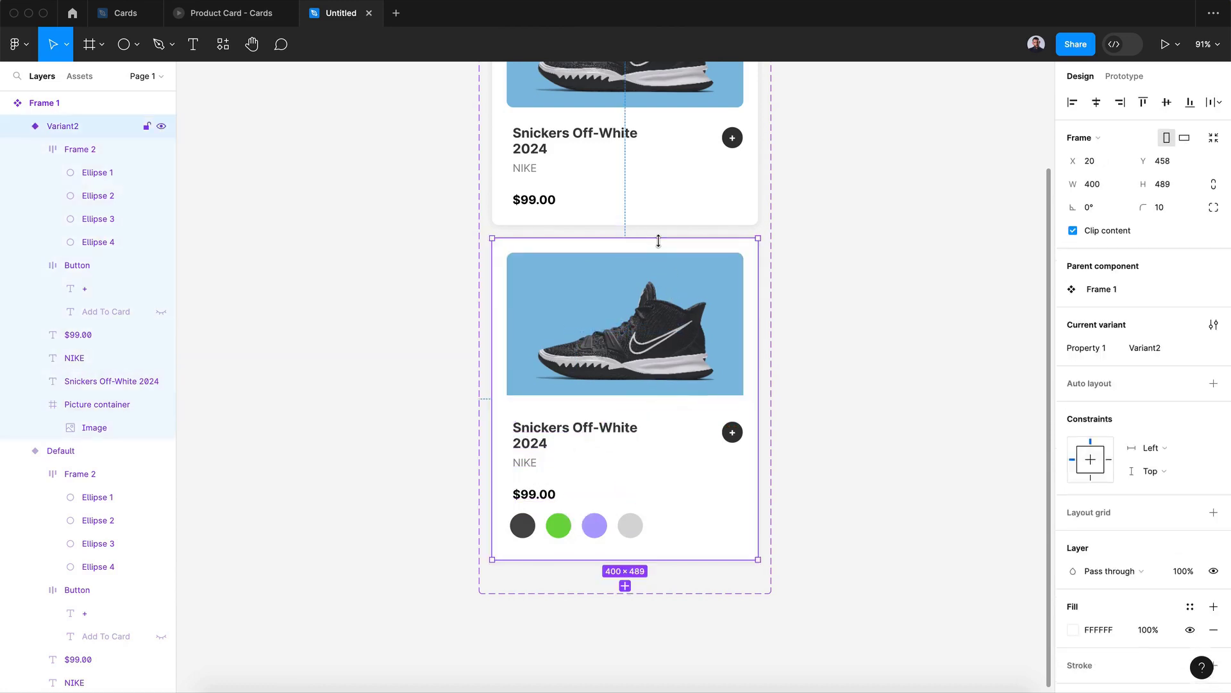
click(819, 552)
key(super+z)
key(super+z)
key(super+z)
key(super+z)
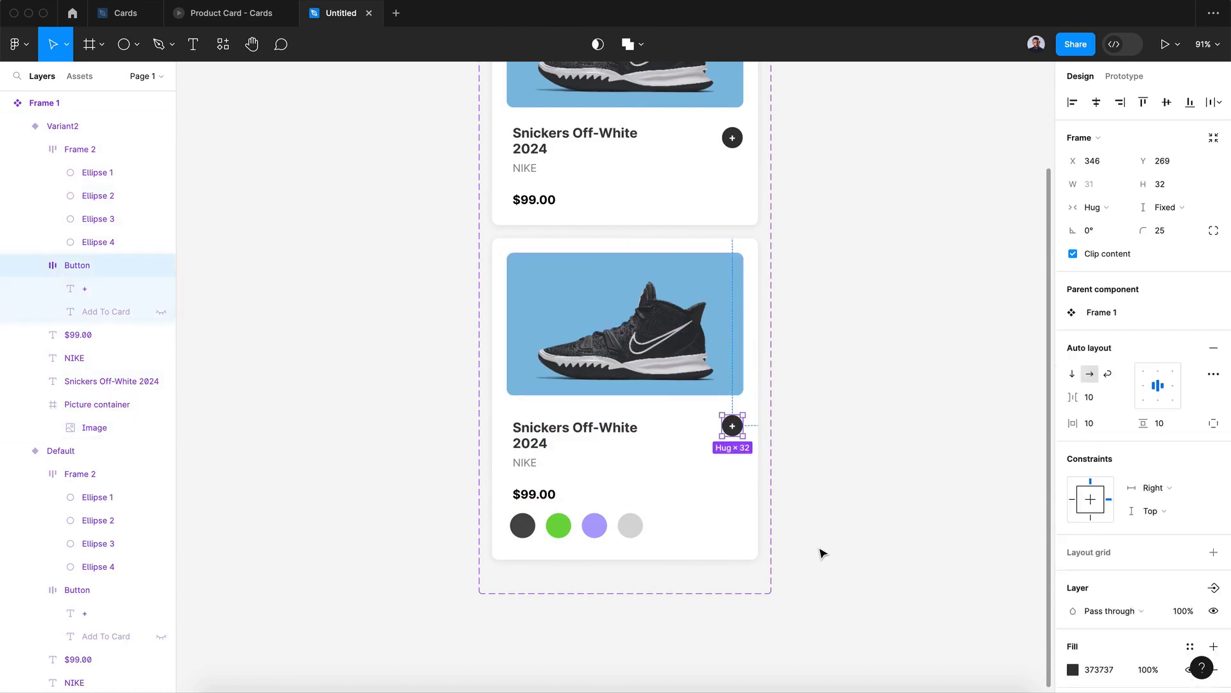
key(super+z)
key(super+z)
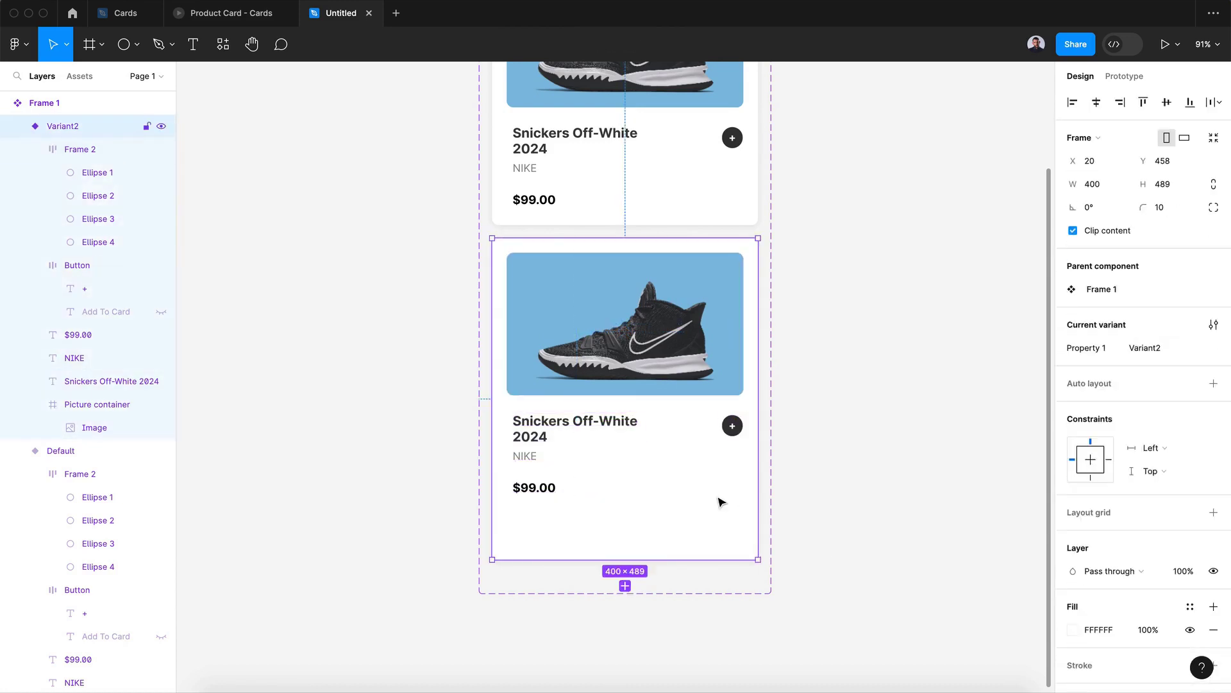
key(super+z)
- Stack the title and NIKE in auto layout, then combine them with the button into one row
scroll(720, 500, up, 3)
click(560, 296)
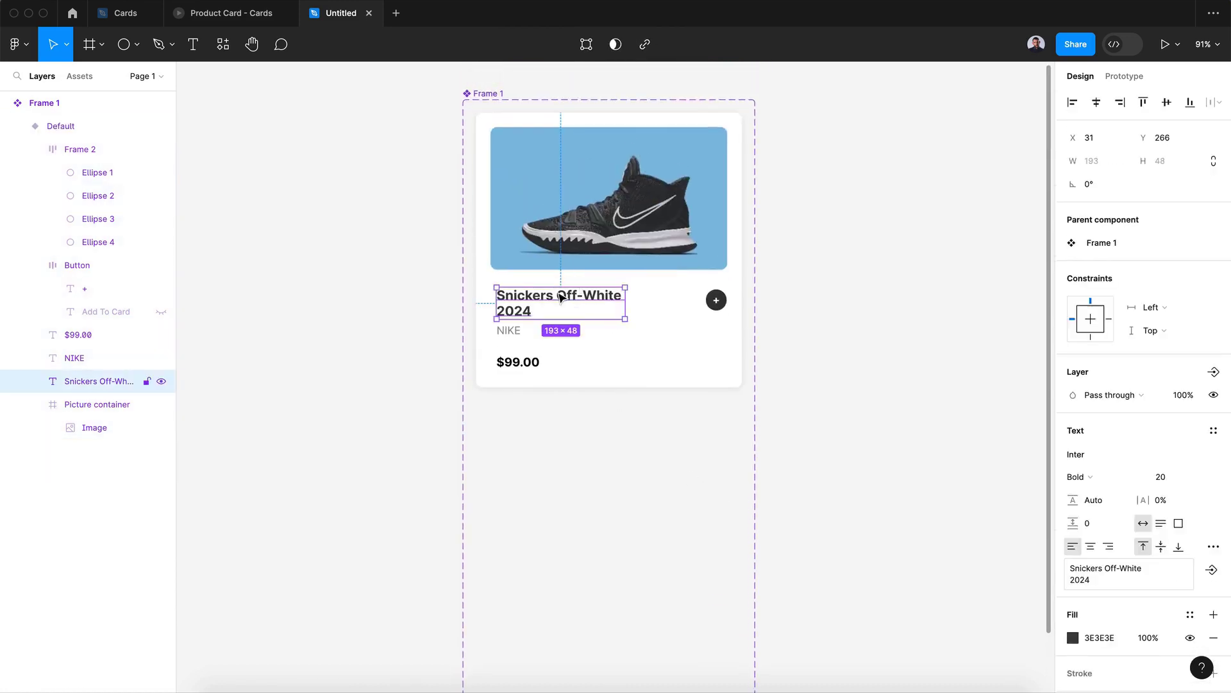
shift+click(506, 332)
click(1215, 303)
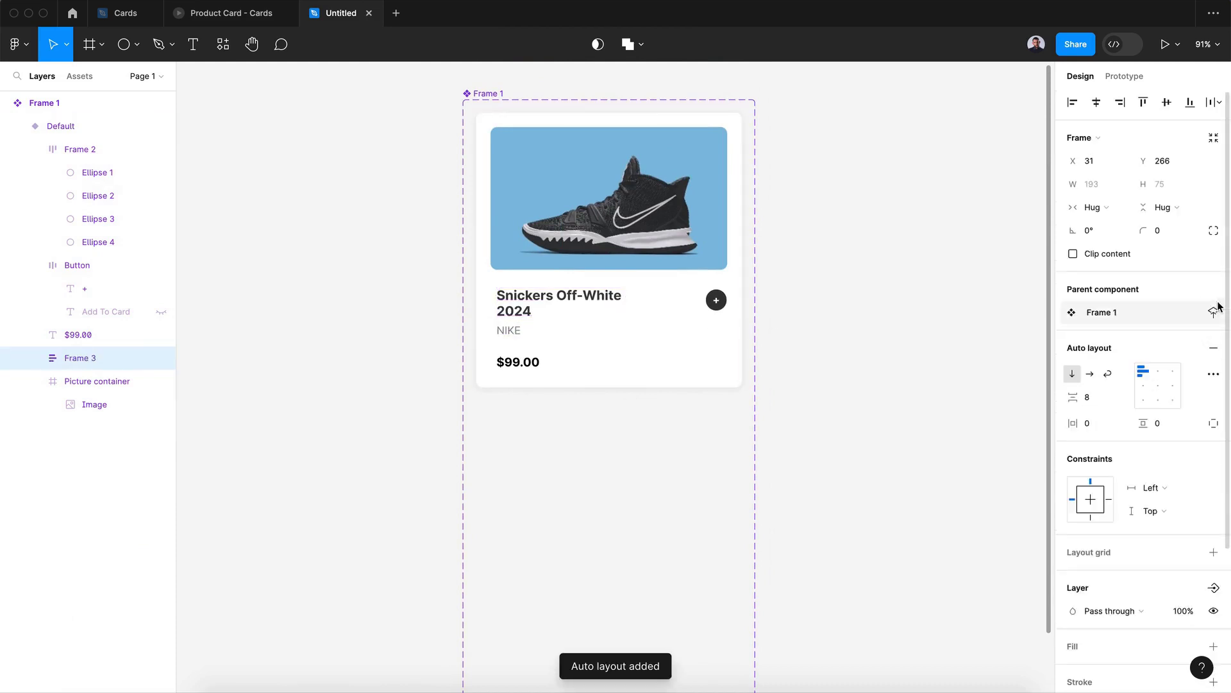
shift+click(716, 302)
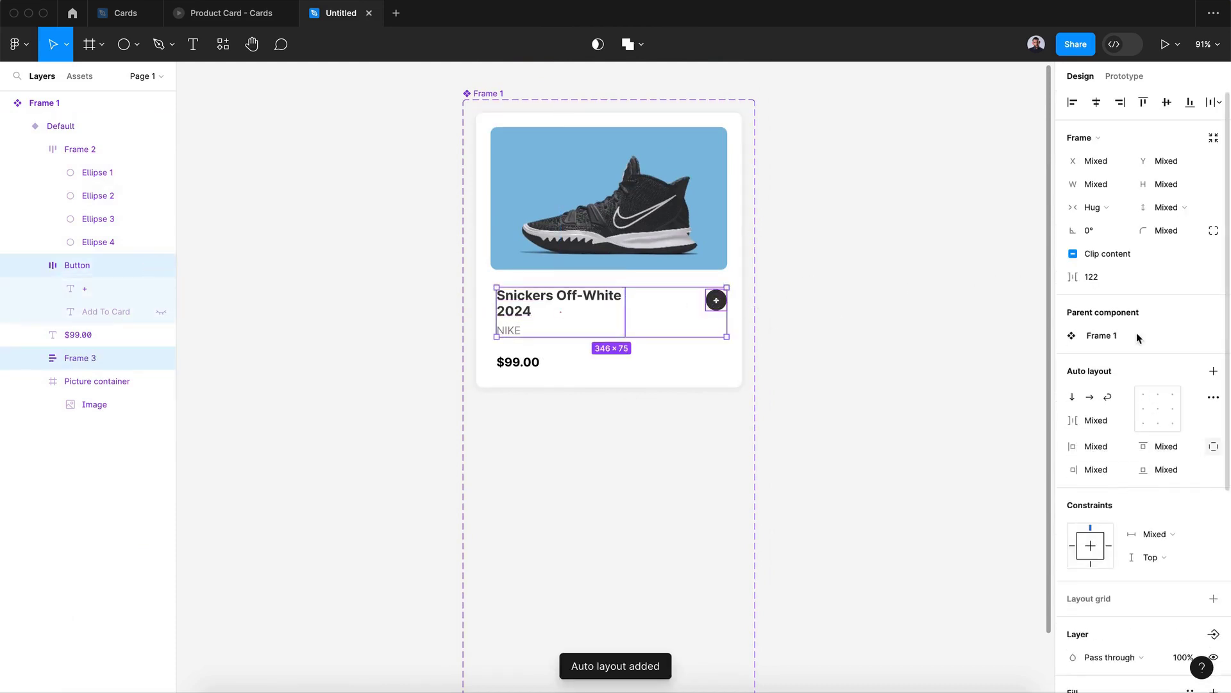
click(1214, 371)
- Give the Default card vertical auto layout with 24 padding and a fixed 420 height
click(602, 362)
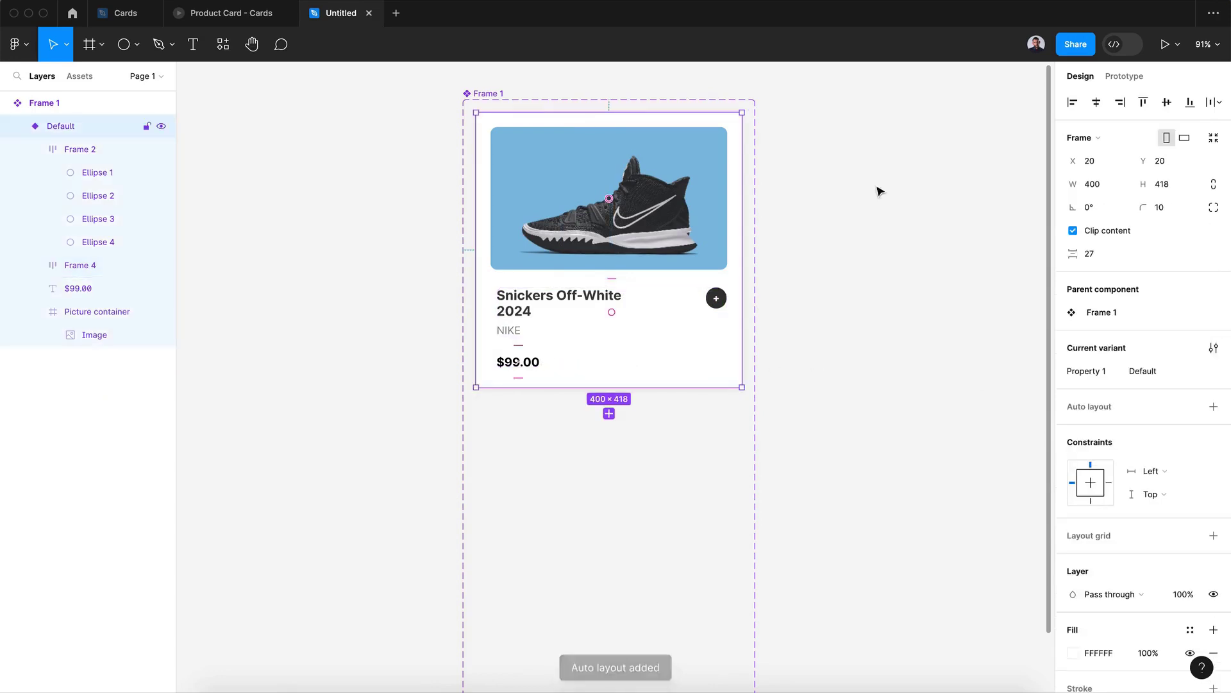
click(1213, 409)
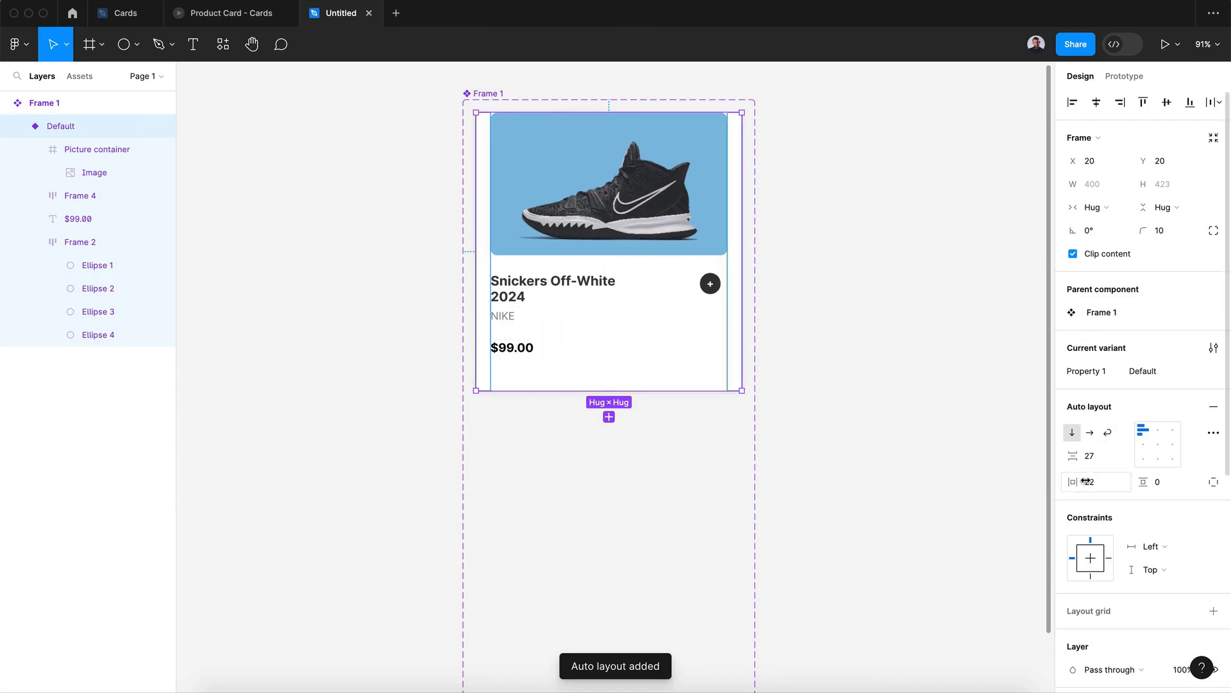
drag(1158, 487, 1182, 485)
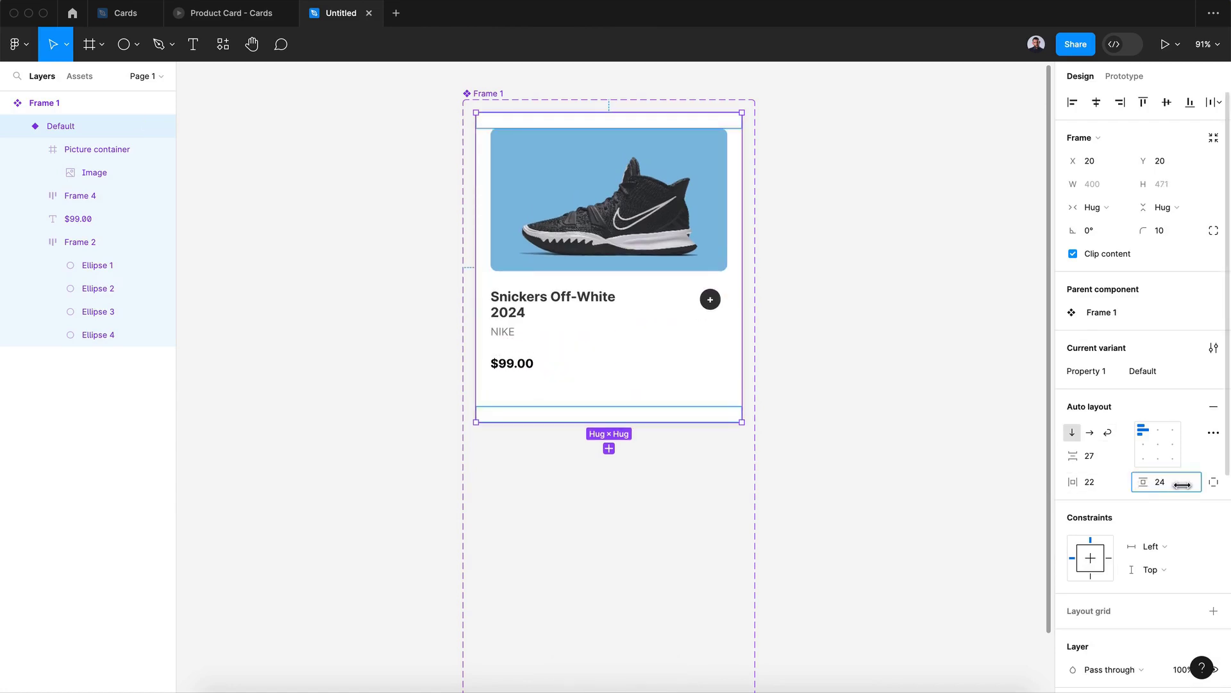
drag(1072, 482, 1073, 482)
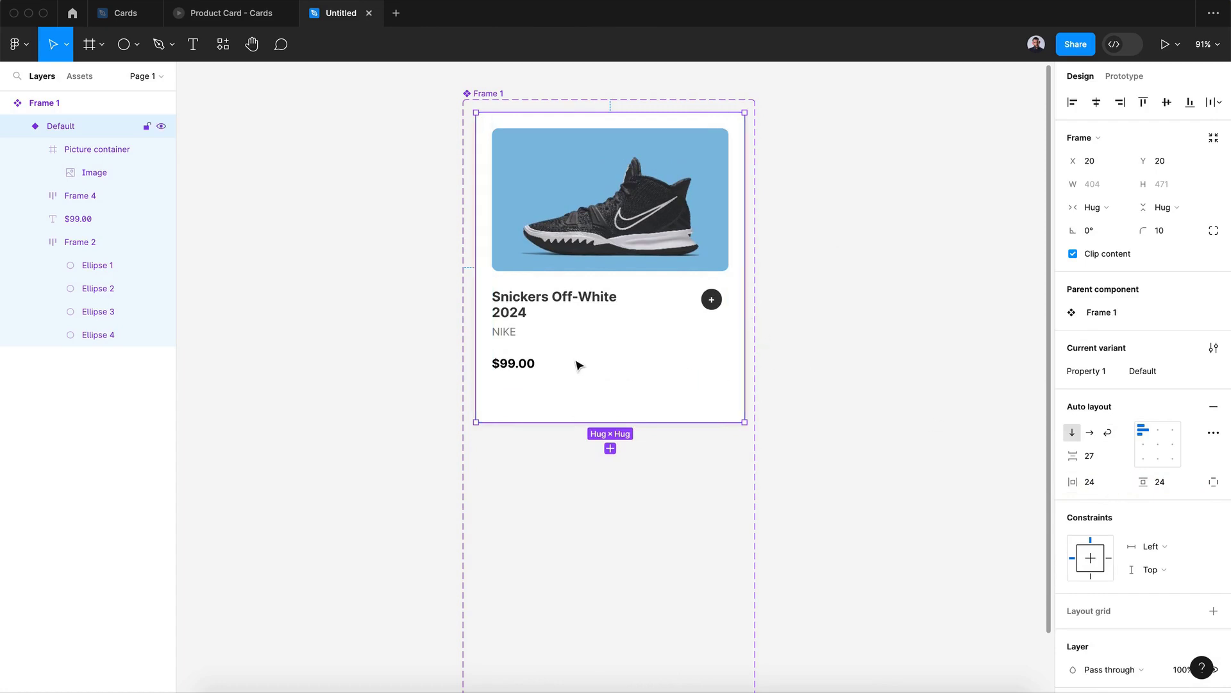
drag(614, 417, 617, 391)
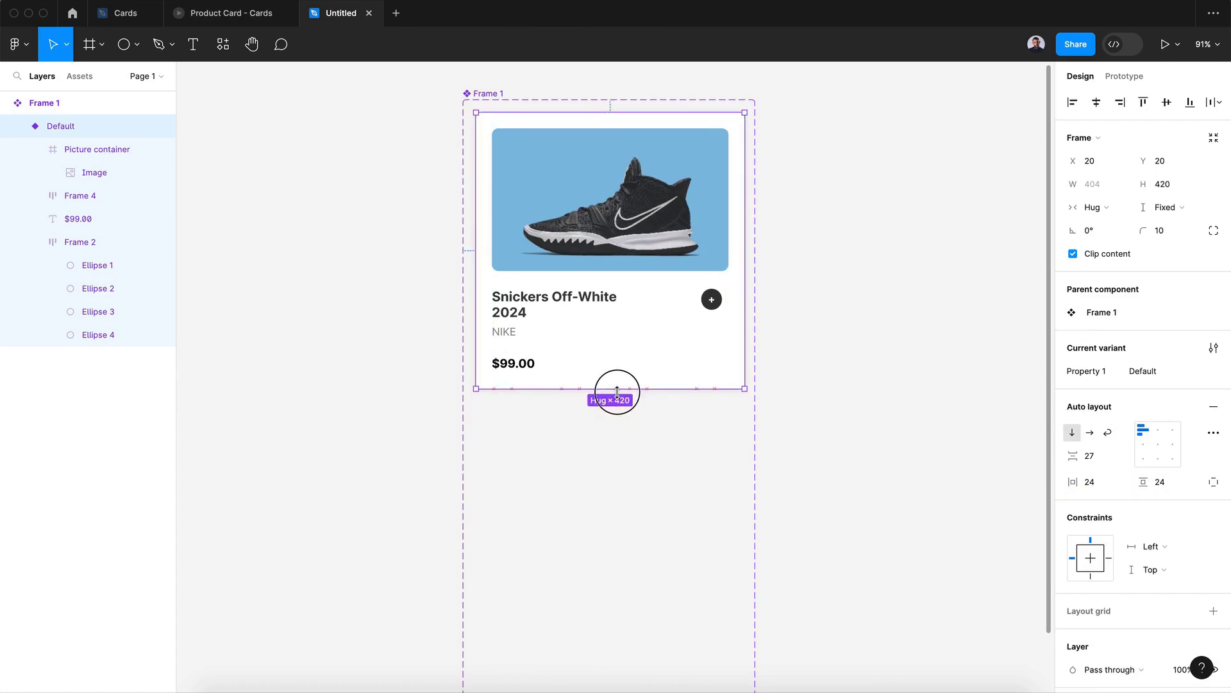
click(629, 454)
scroll(627, 310, down, 1)
- Add a Variant2 of the card and move it below the Default card
click(626, 310)
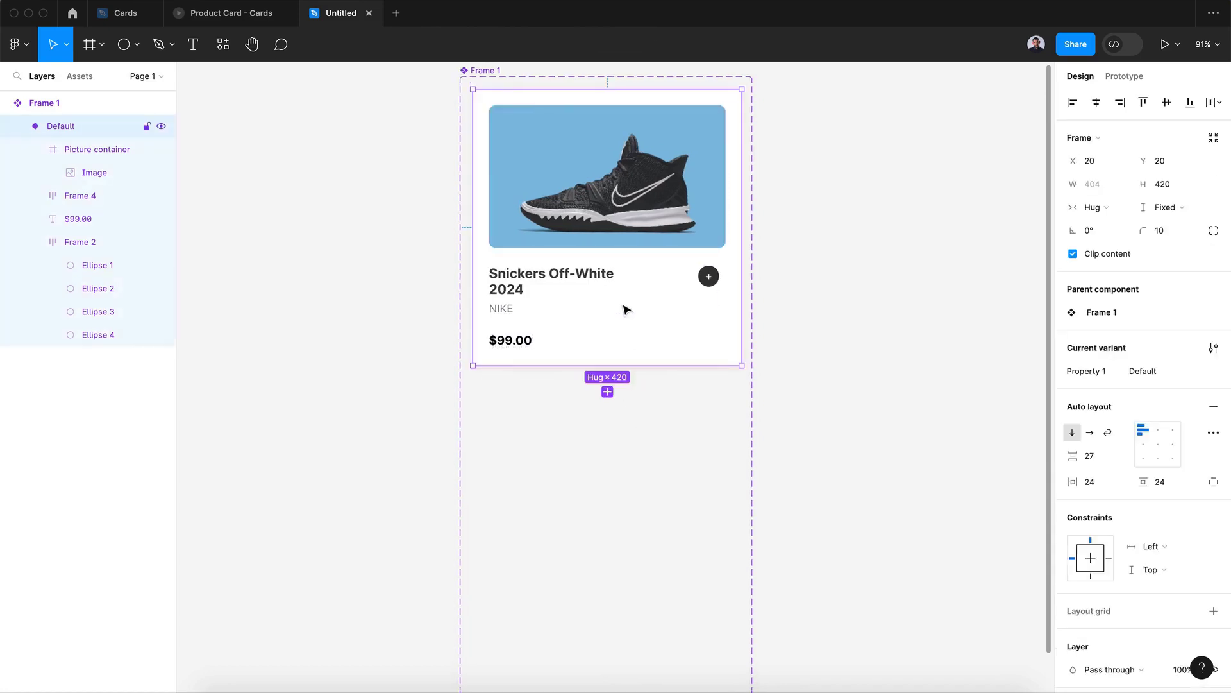
click(604, 392)
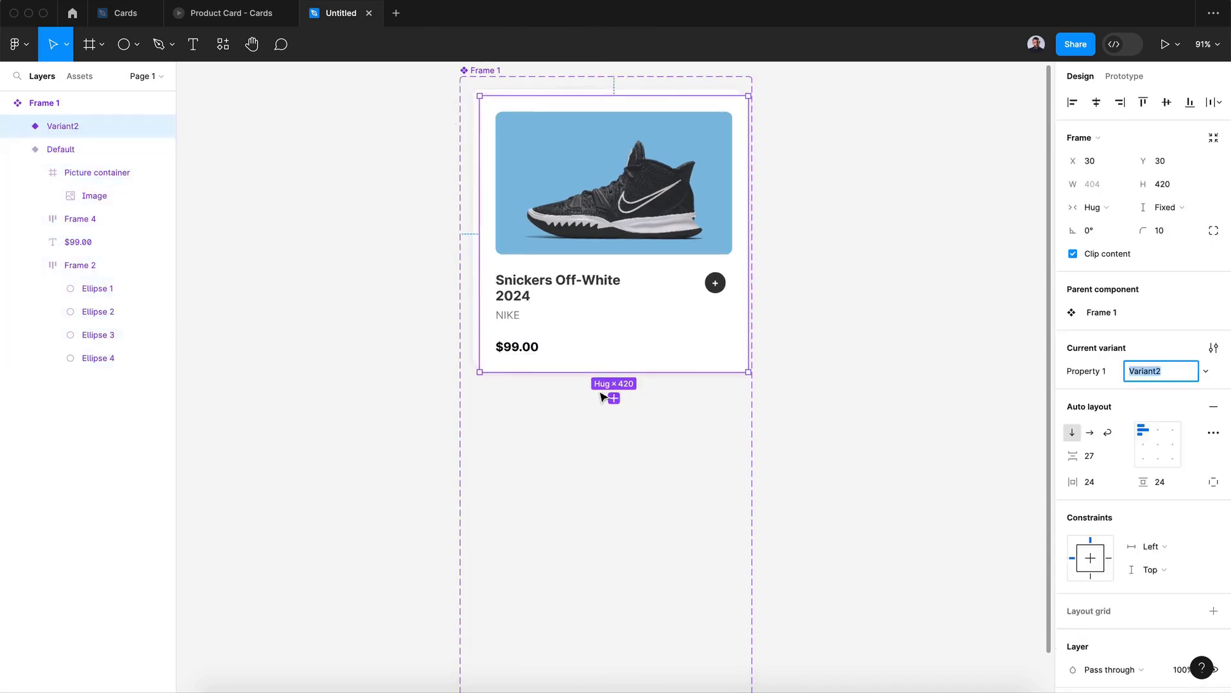
drag(591, 296, 591, 495)
scroll(591, 495, down, 4)
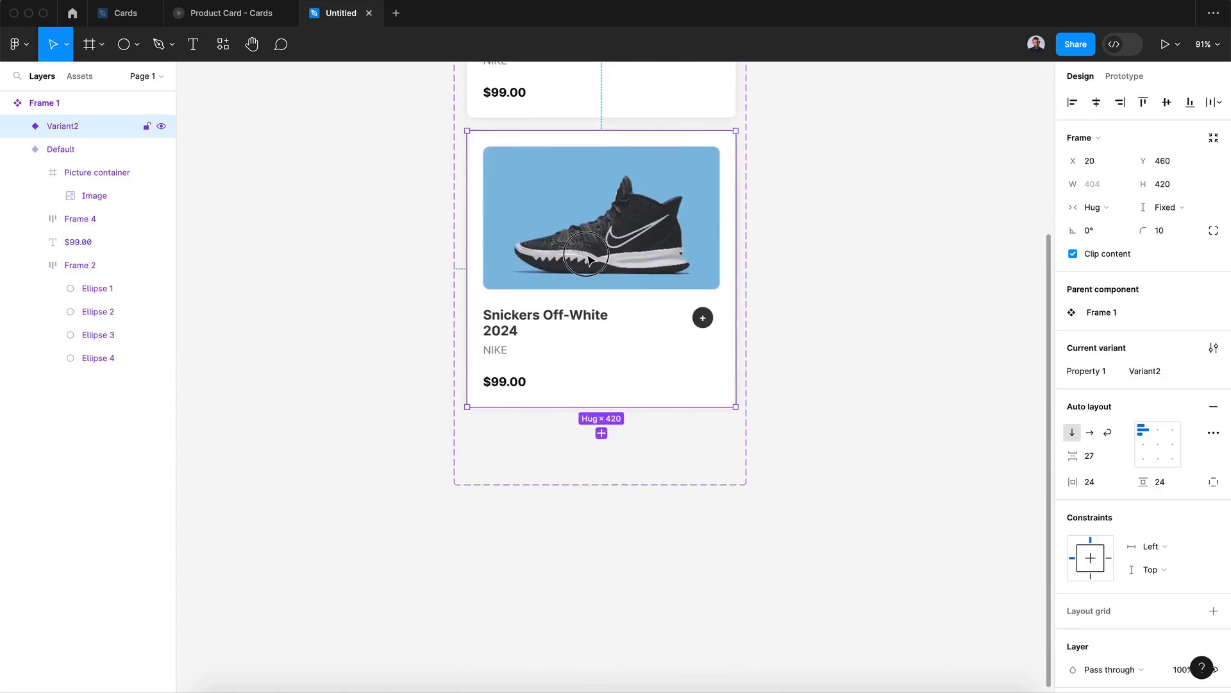
- Make Variant2's picture container taller
double_click(586, 257)
drag(606, 290, 606, 304)
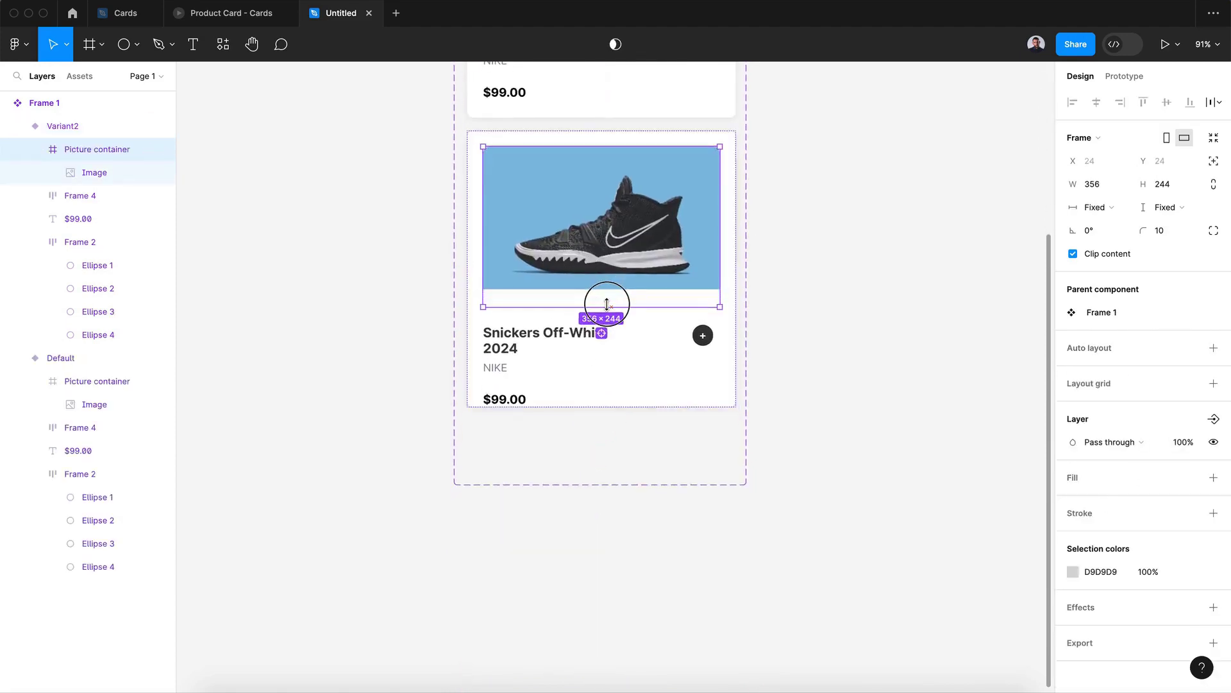
drag(607, 304, 607, 342)
- Enlarge the shoe image to 445×302 so the photo appears zoomed in
click(613, 283)
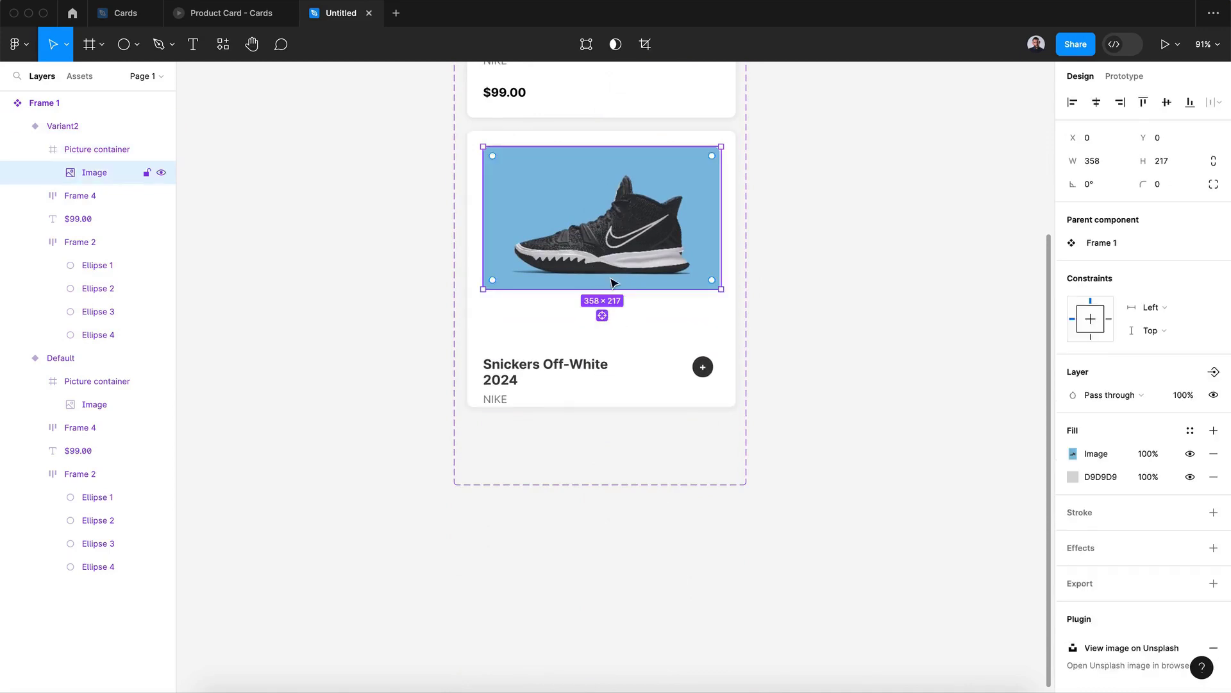
drag(607, 291, 606, 345)
drag(483, 224, 450, 222)
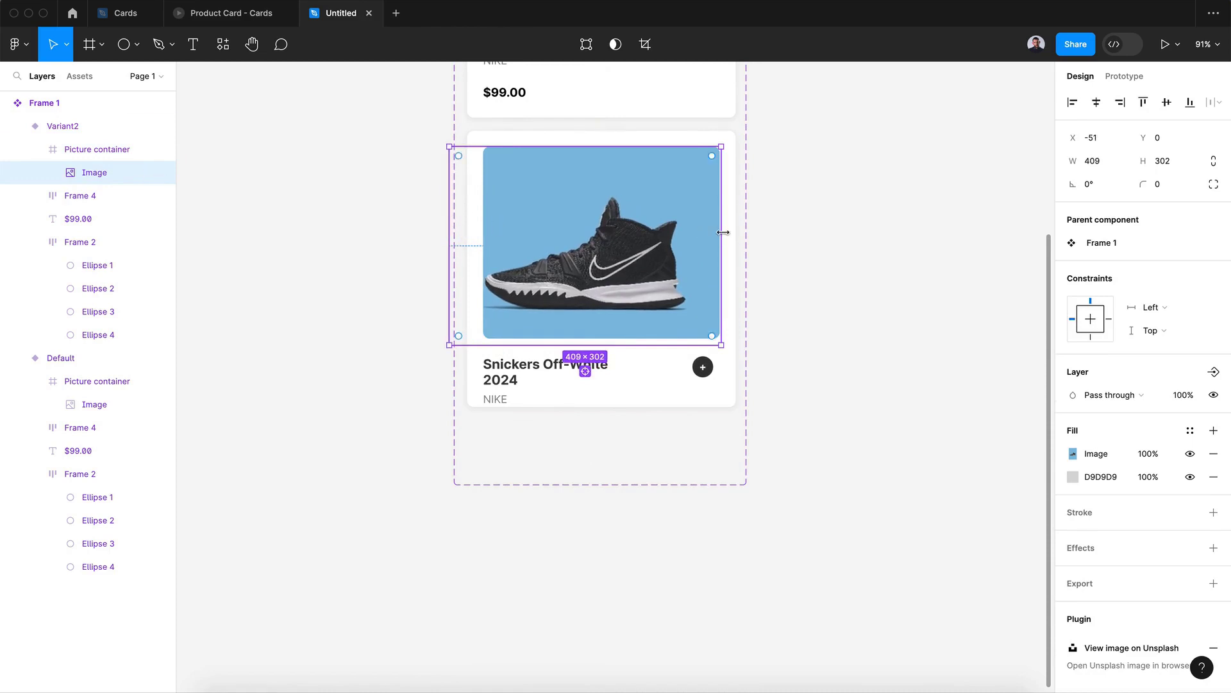
drag(724, 233, 745, 234)
drag(621, 267, 621, 260)
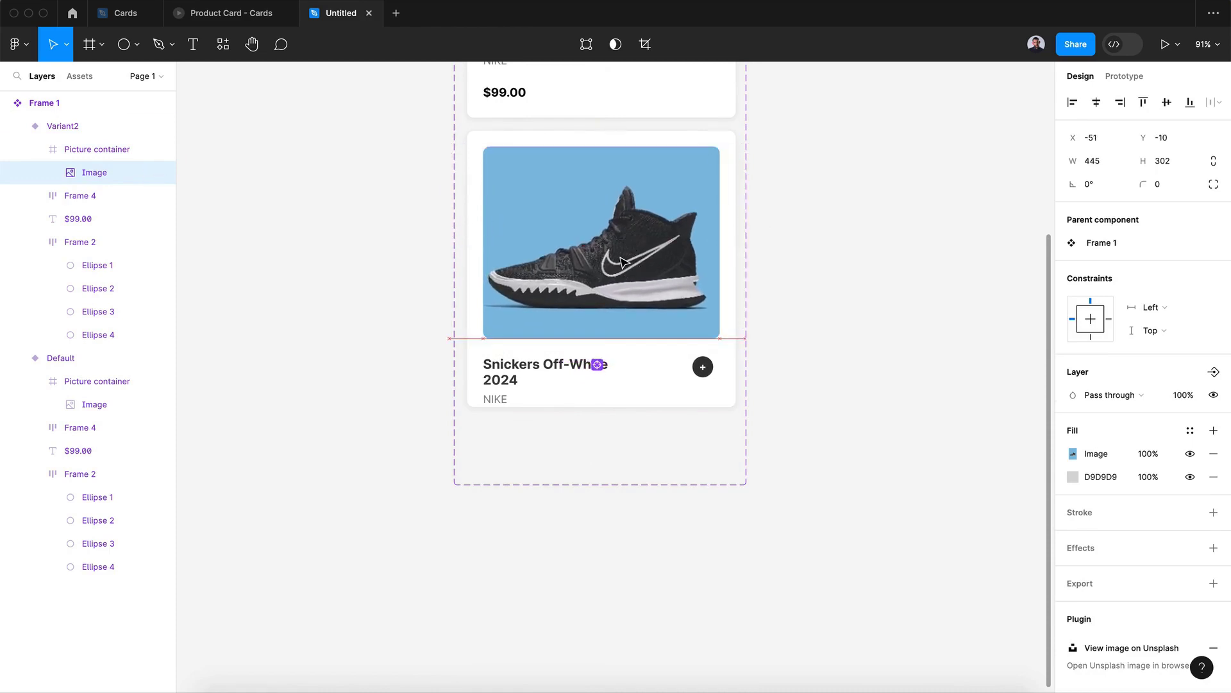
scroll(621, 262, up, 5)
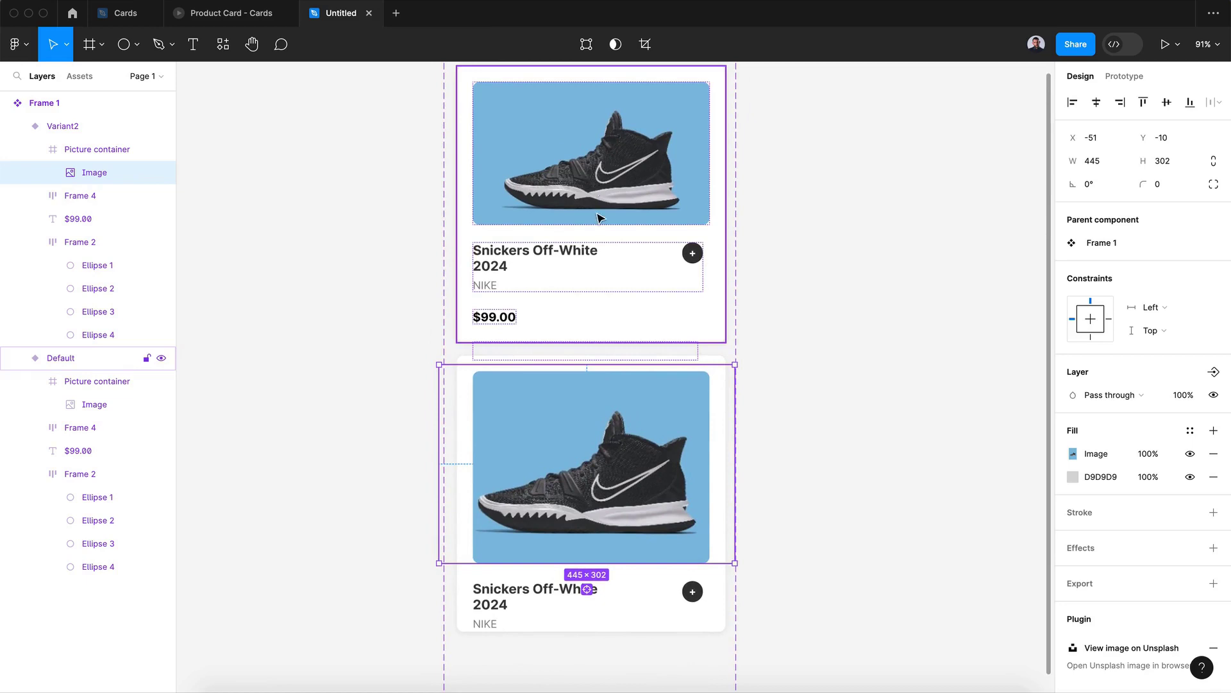
scroll(597, 218, down, 3)
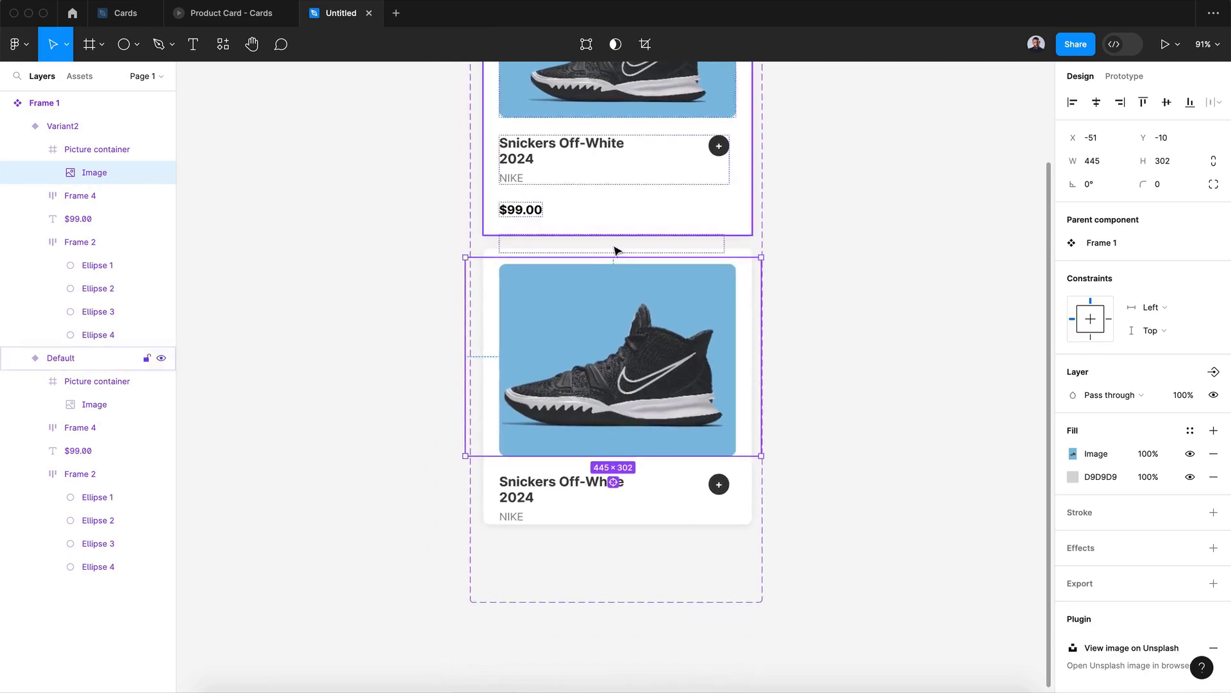
click(642, 497)
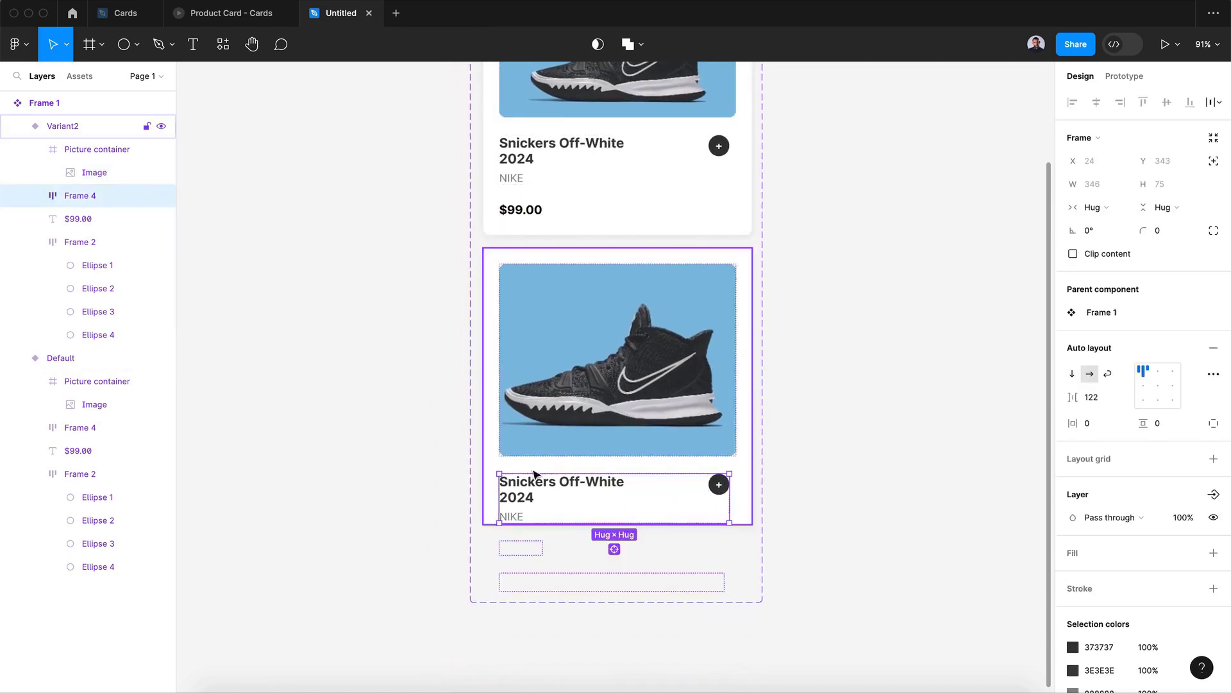
- Extend Variant2 to reveal the price and set the colour dots to 100% opacity with tighter spacing
key(Escape)
drag(623, 526, 629, 585)
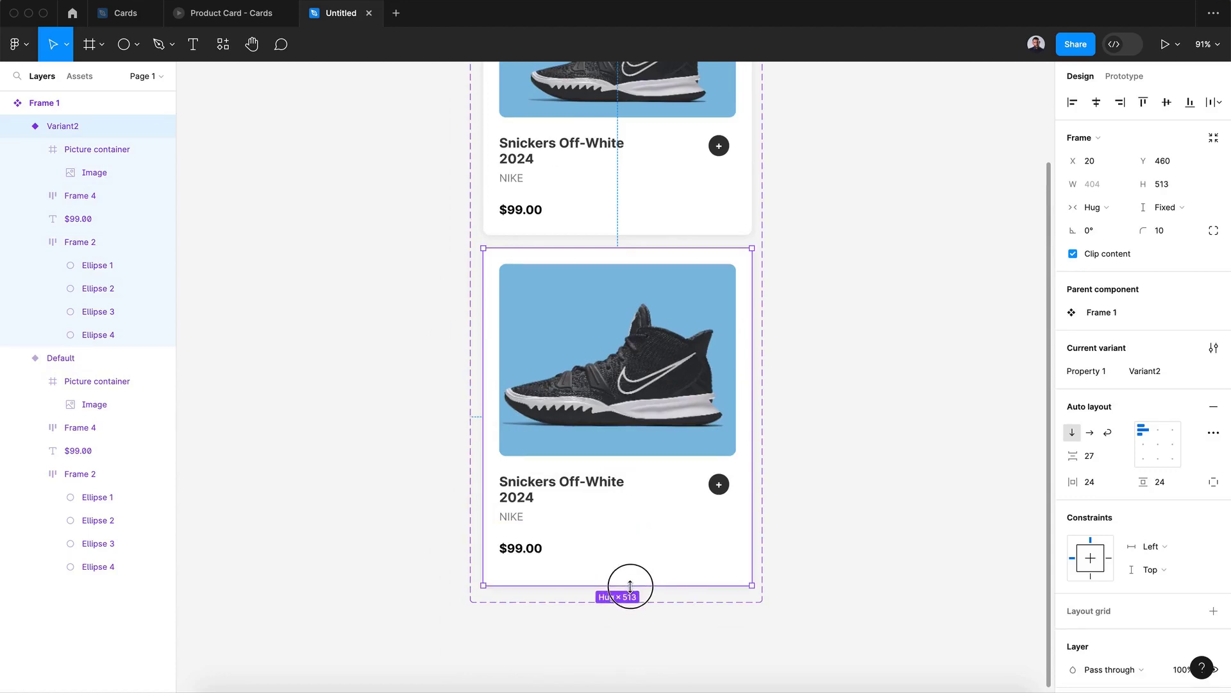
click(577, 581)
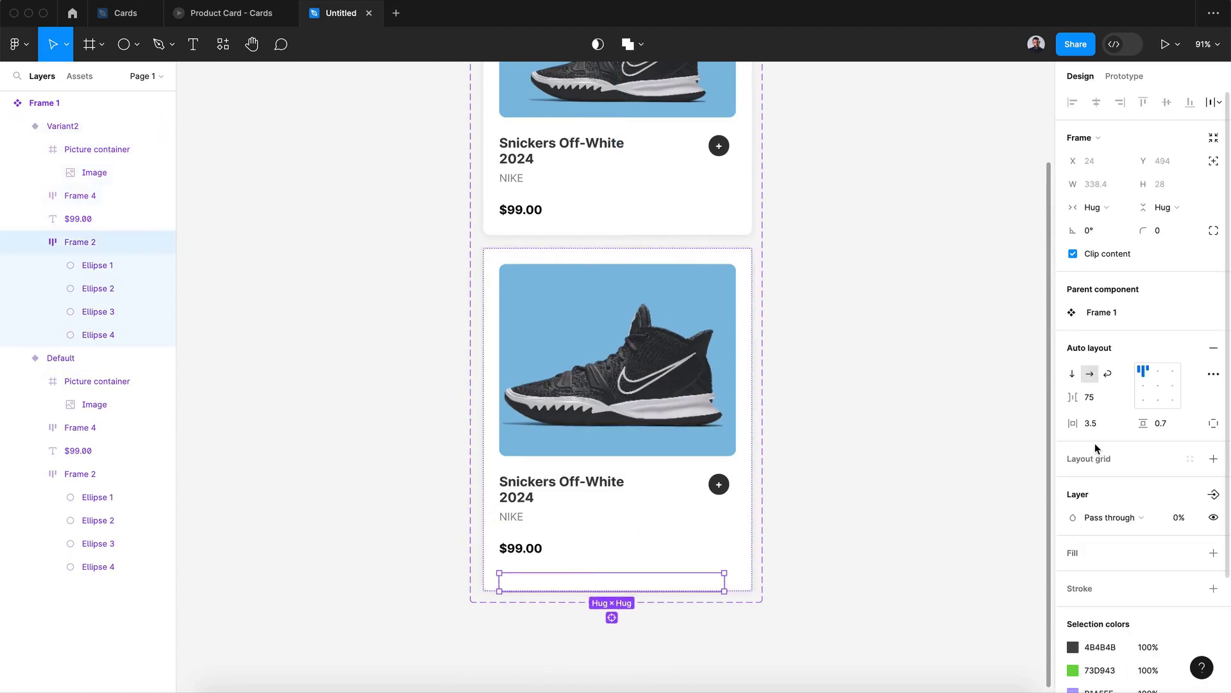
text(100)
key(Return)
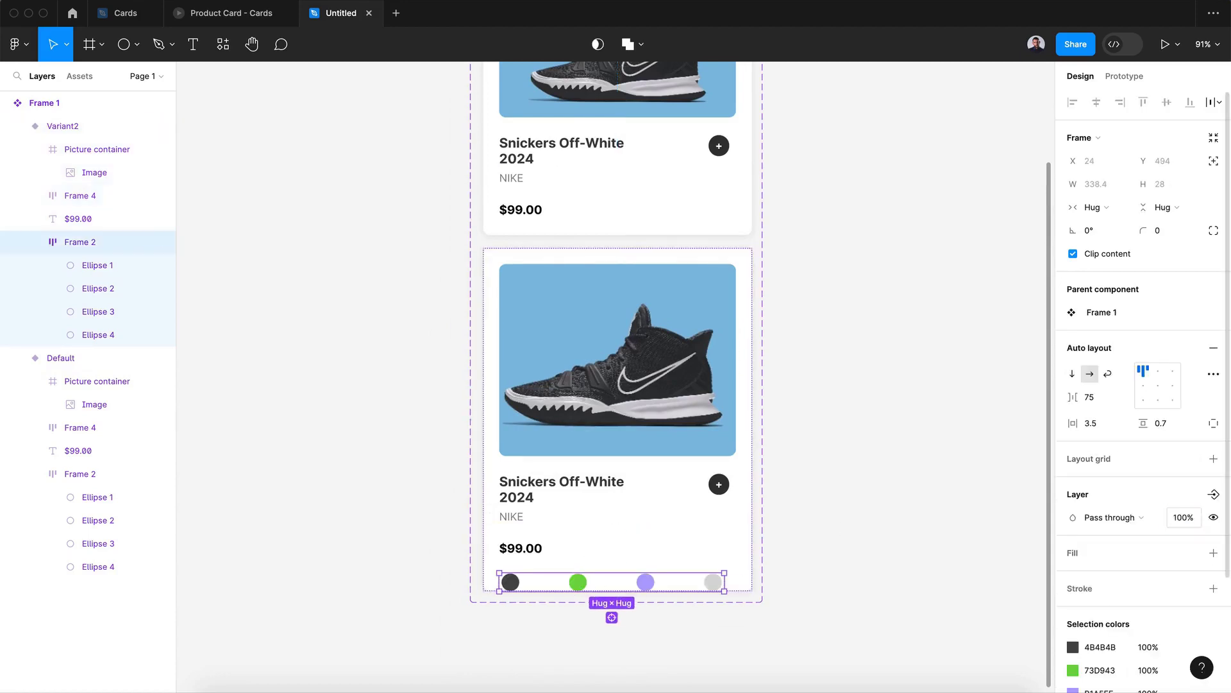
drag(1072, 397, 1002, 411)
scroll(731, 459, down, 3)
- Scale the colour dot row up about 1.2 times with proportional scaling
click(731, 460)
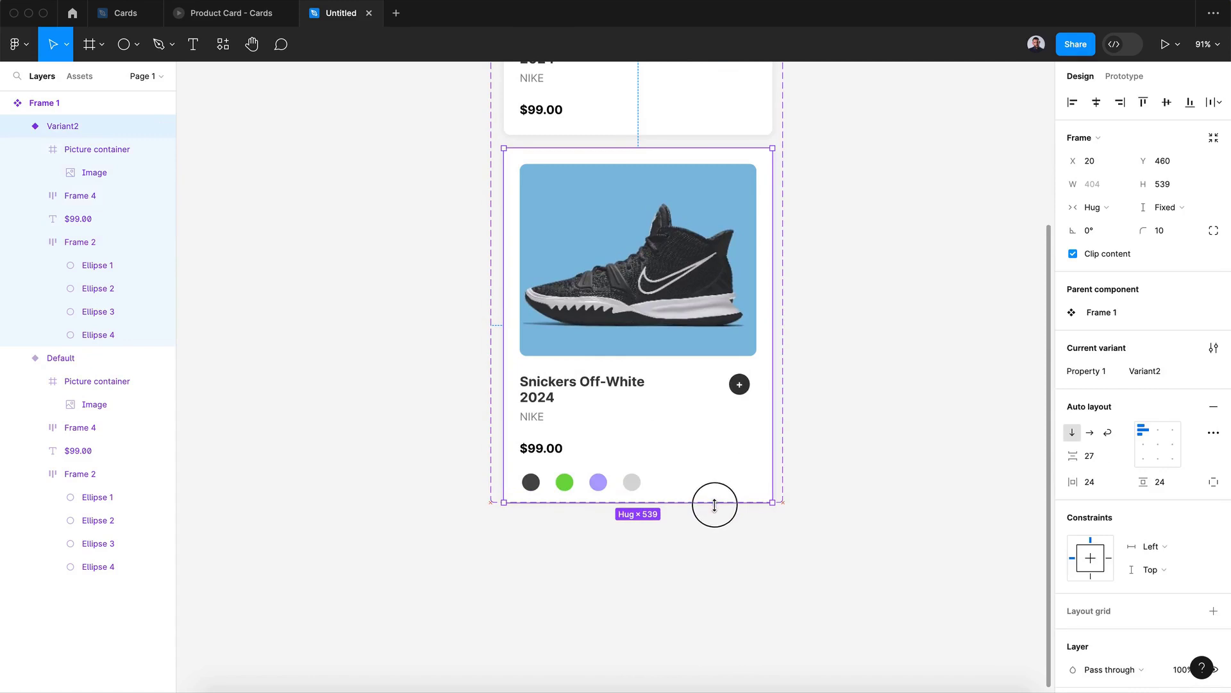
scroll(712, 500, down, 4)
click(584, 241)
key(k)
drag(585, 235, 585, 229)
click(1213, 289)
scroll(537, 316, up, 3)
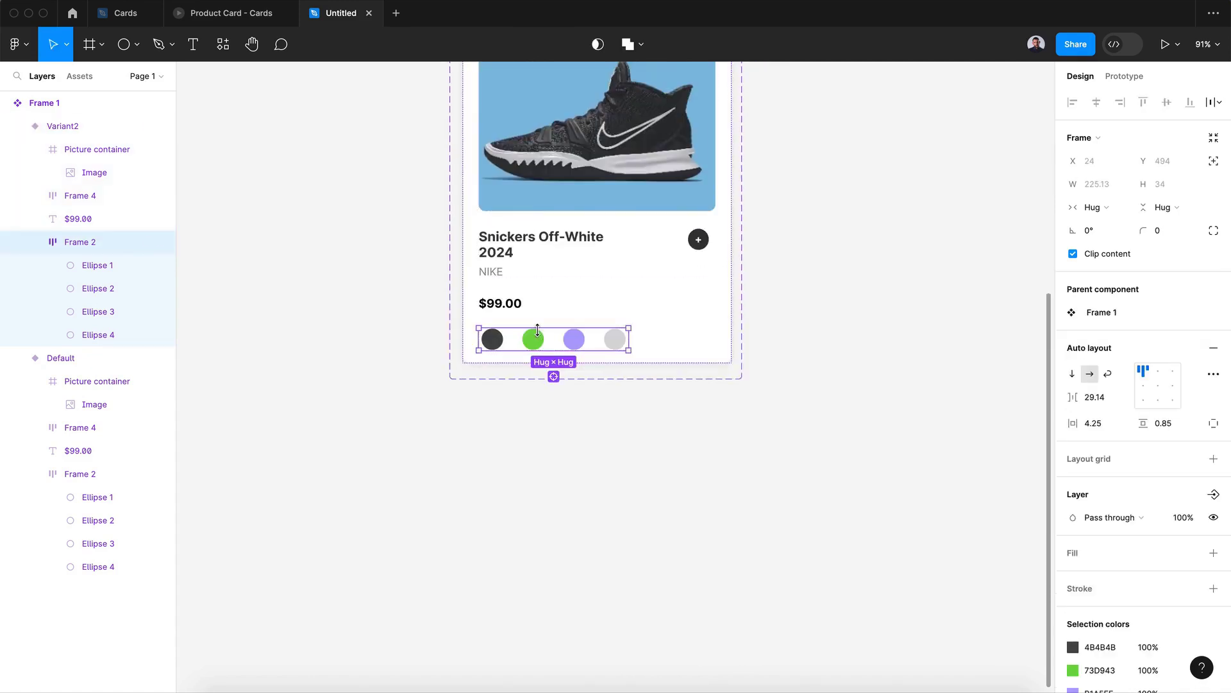
- Tighten the spacing between the colour dots
mouse_move(1078, 399)
mouse_down()
mouse_move(1052, 398)
mouse_move(1078, 399)
mouse_up()
click(895, 401)
scroll(896, 401, up, 5)
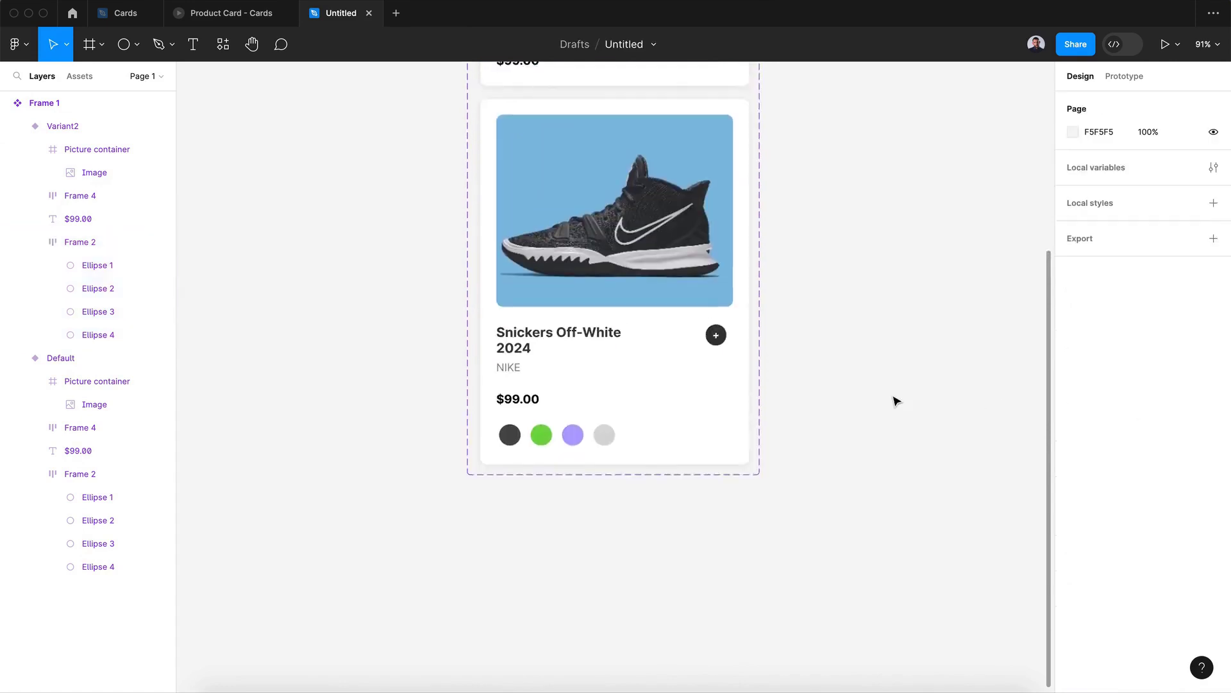
- Set the lower card's title row spacing to Auto, pushing the button to the right end
super+click(695, 394)
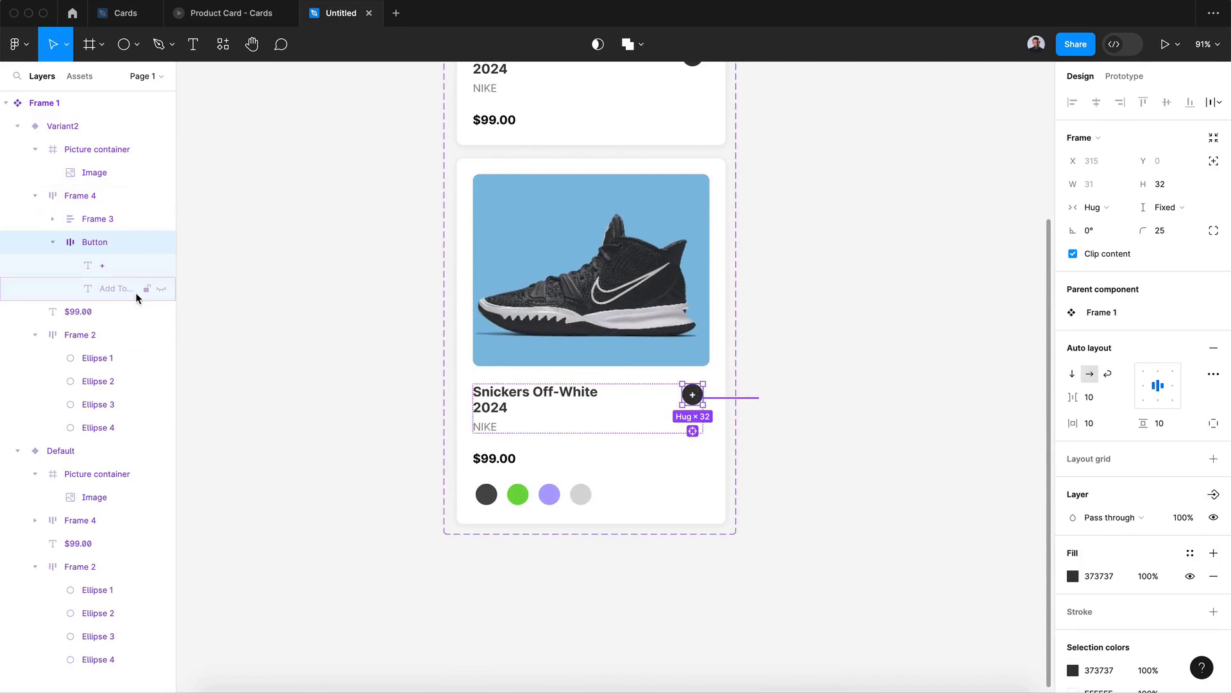
click(161, 289)
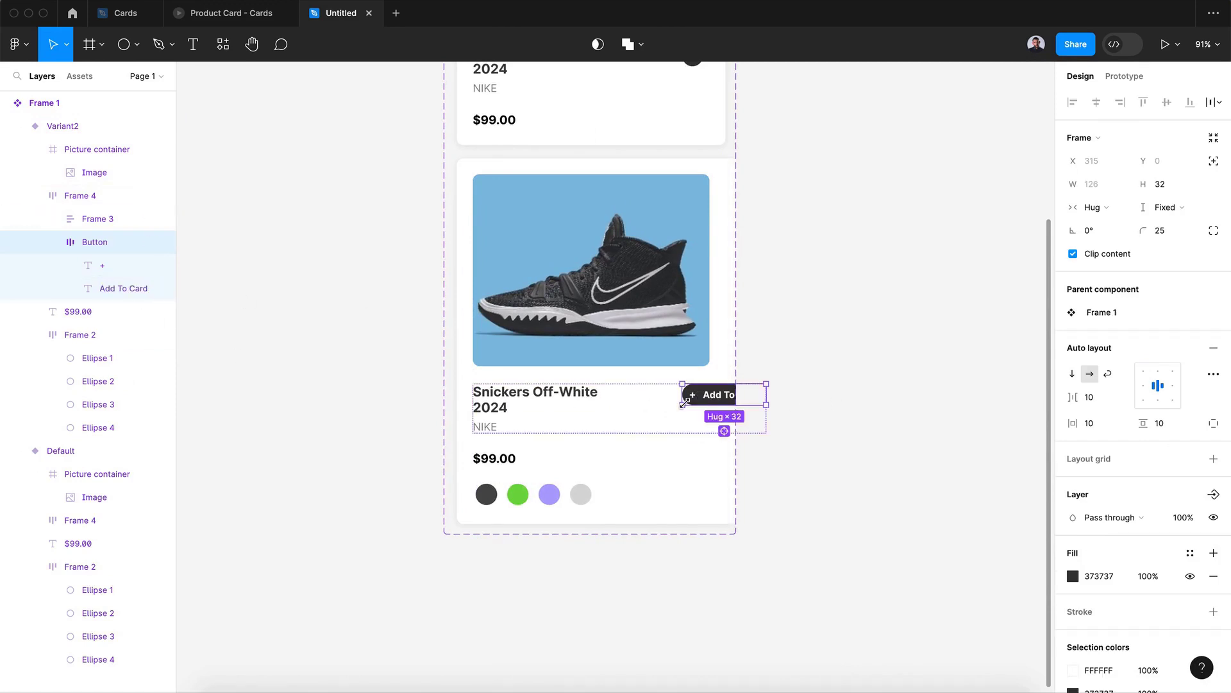
key(super+z)
click(626, 412)
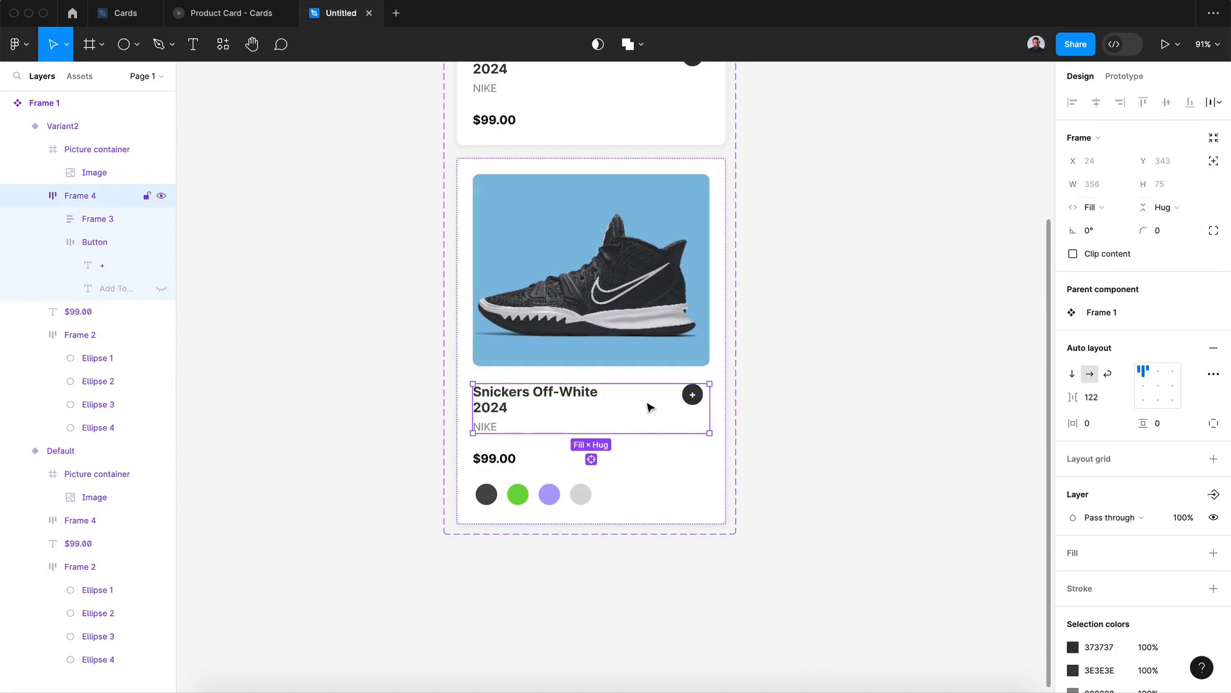
click(1119, 399)
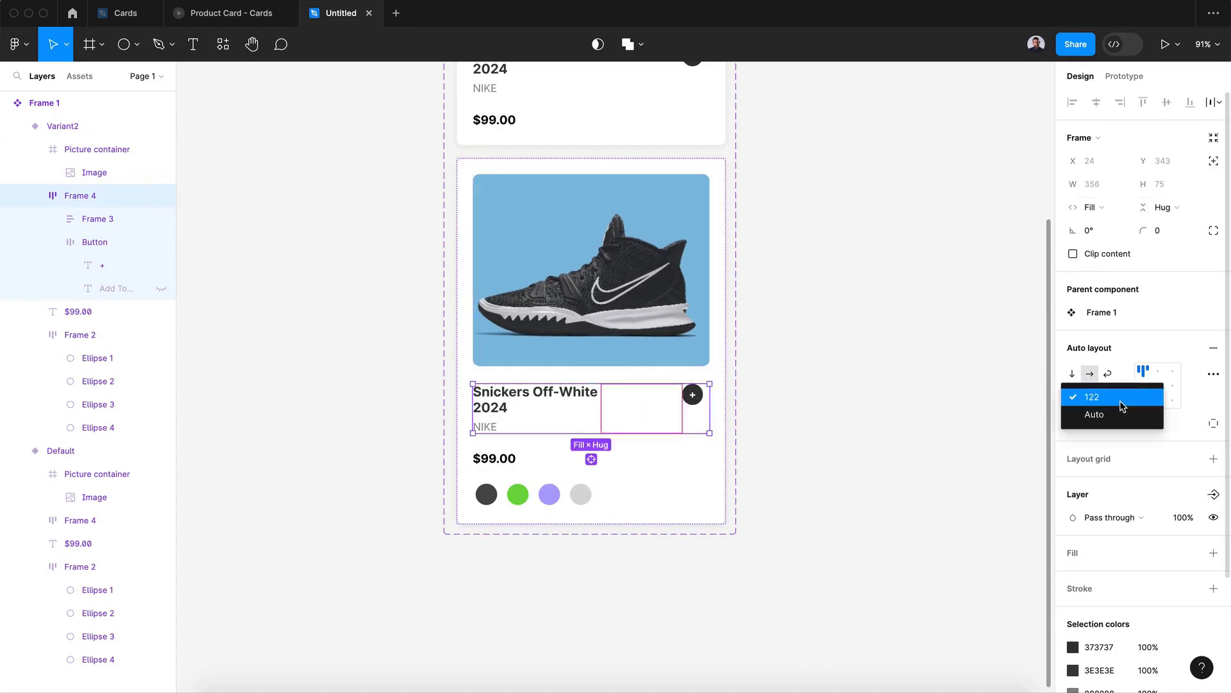
click(1109, 417)
- Show the '+ Add To Card' label on the lower card's button
click(699, 394)
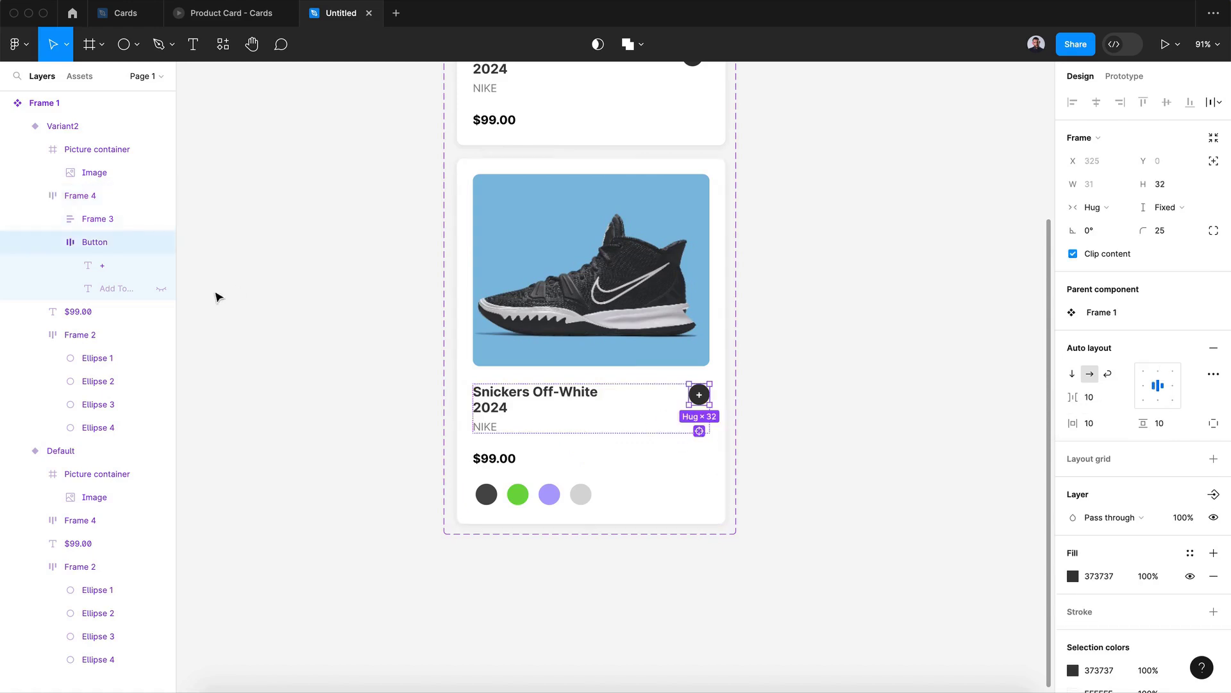
click(162, 288)
click(879, 429)
scroll(879, 428, down, 3)
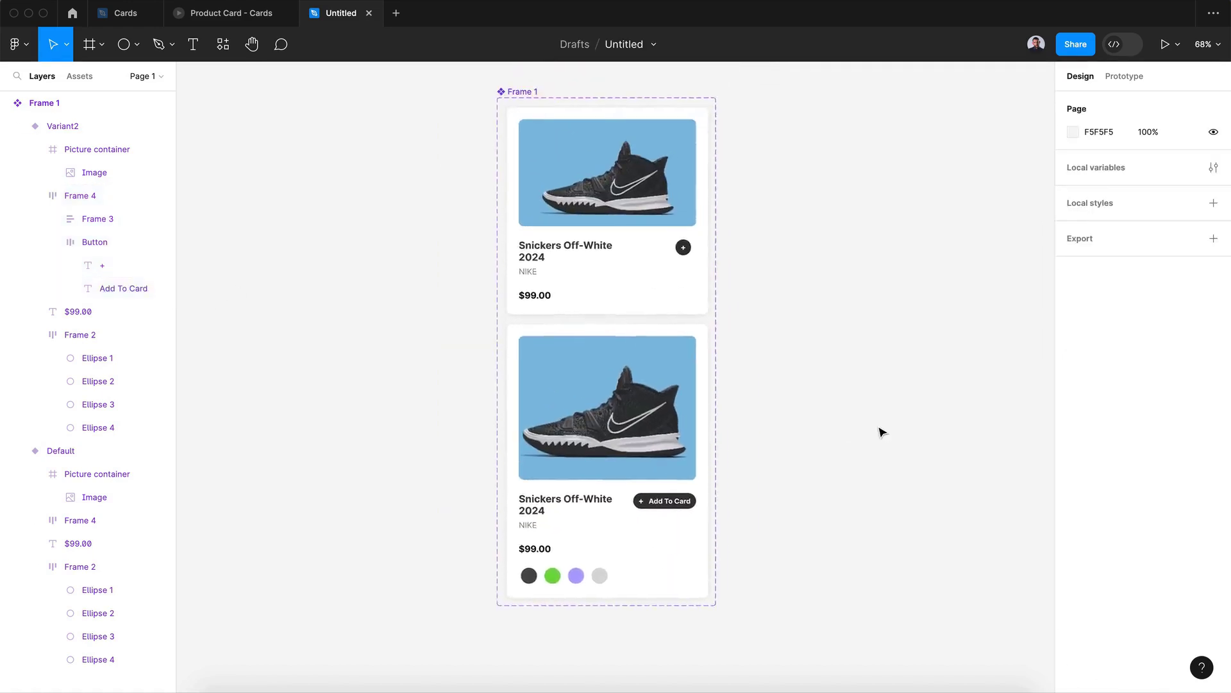
- Link the Default card to Variant2 with a While hovering prototype trigger
click(548, 301)
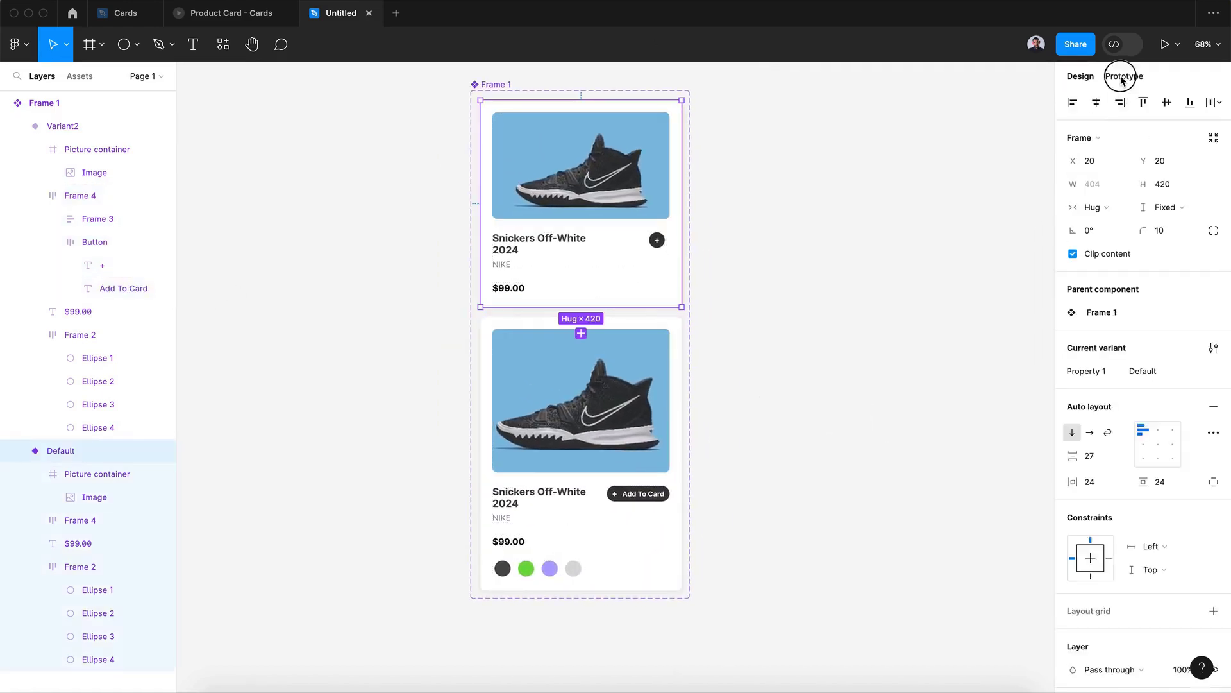
click(1124, 76)
drag(581, 307, 581, 391)
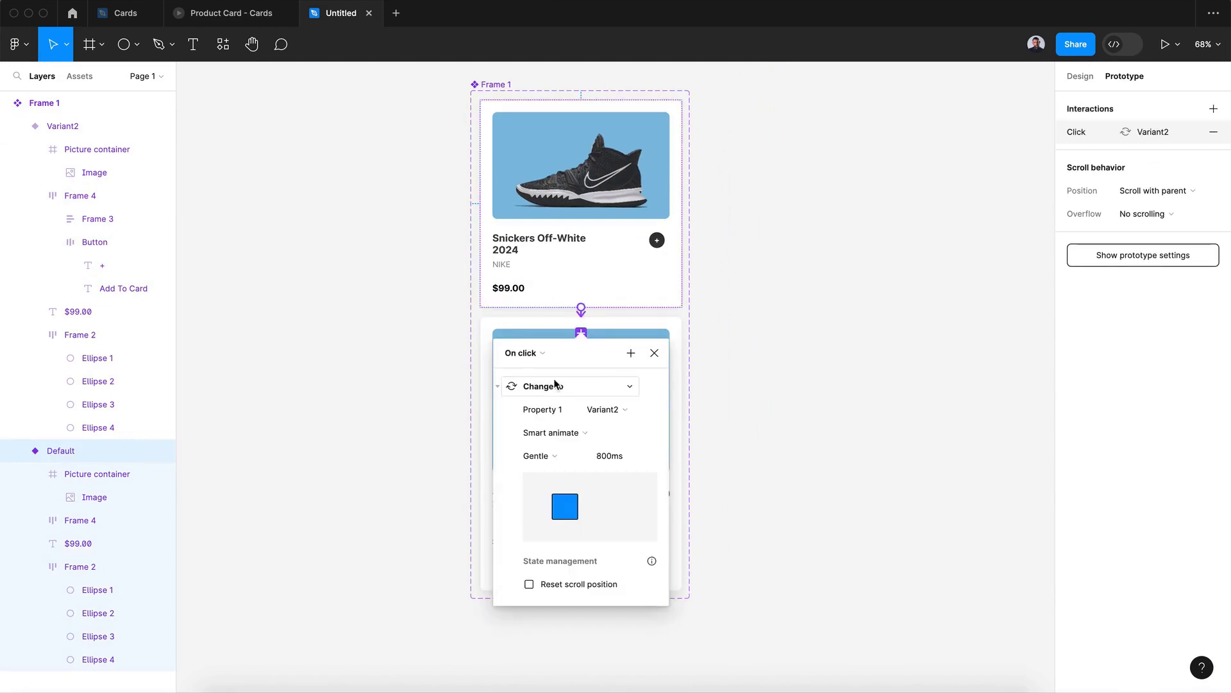
click(522, 352)
click(537, 388)
- Use Smart animate with Gentle easing for the hover transition
click(566, 440)
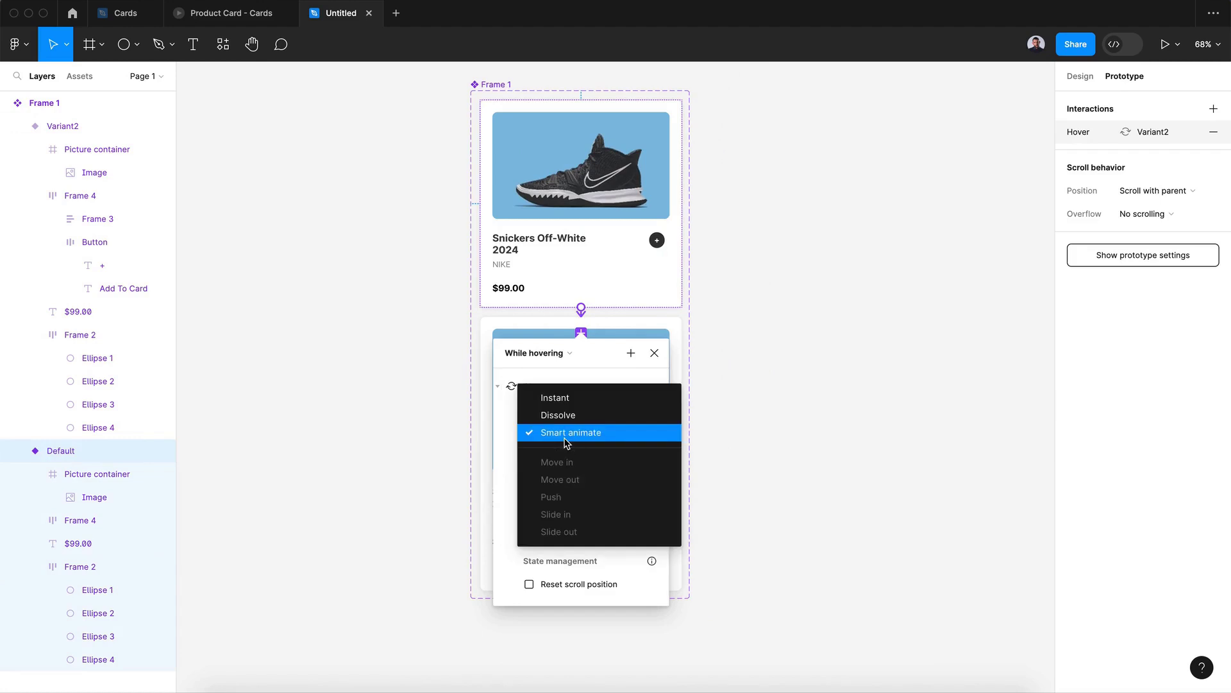
click(566, 443)
click(546, 457)
click(548, 457)
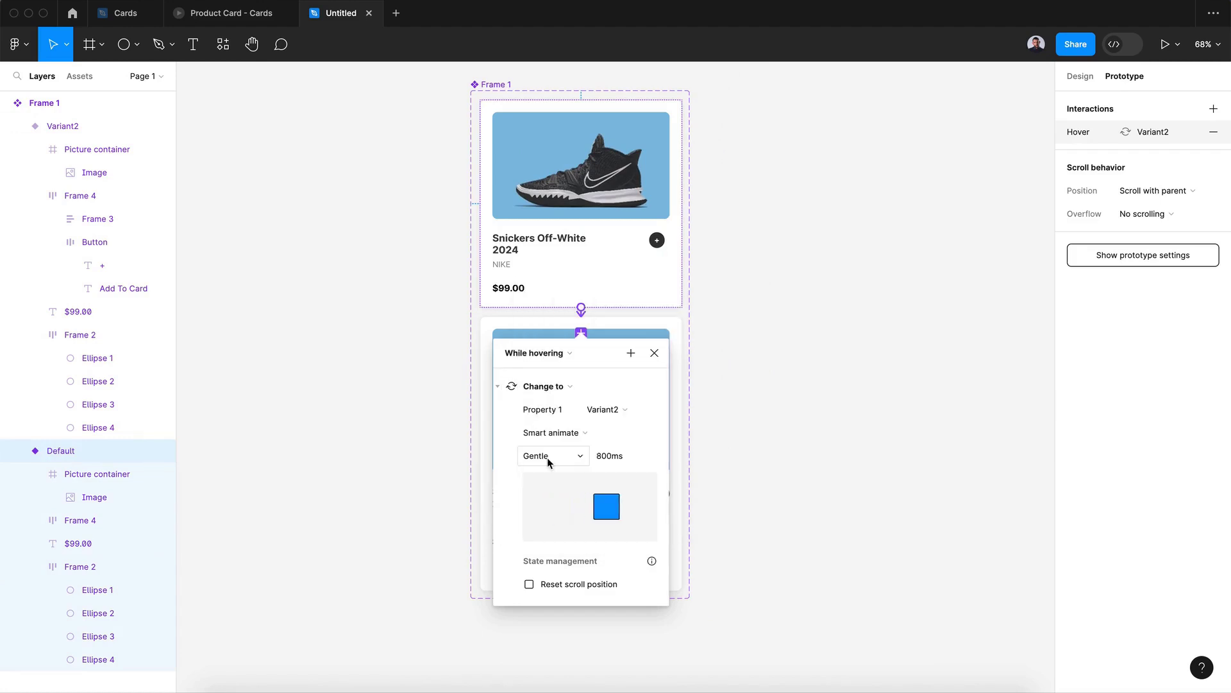
scroll(771, 388, right, 5)
click(771, 388)
scroll(771, 389, down, 3)
scroll(771, 388, right, 3)
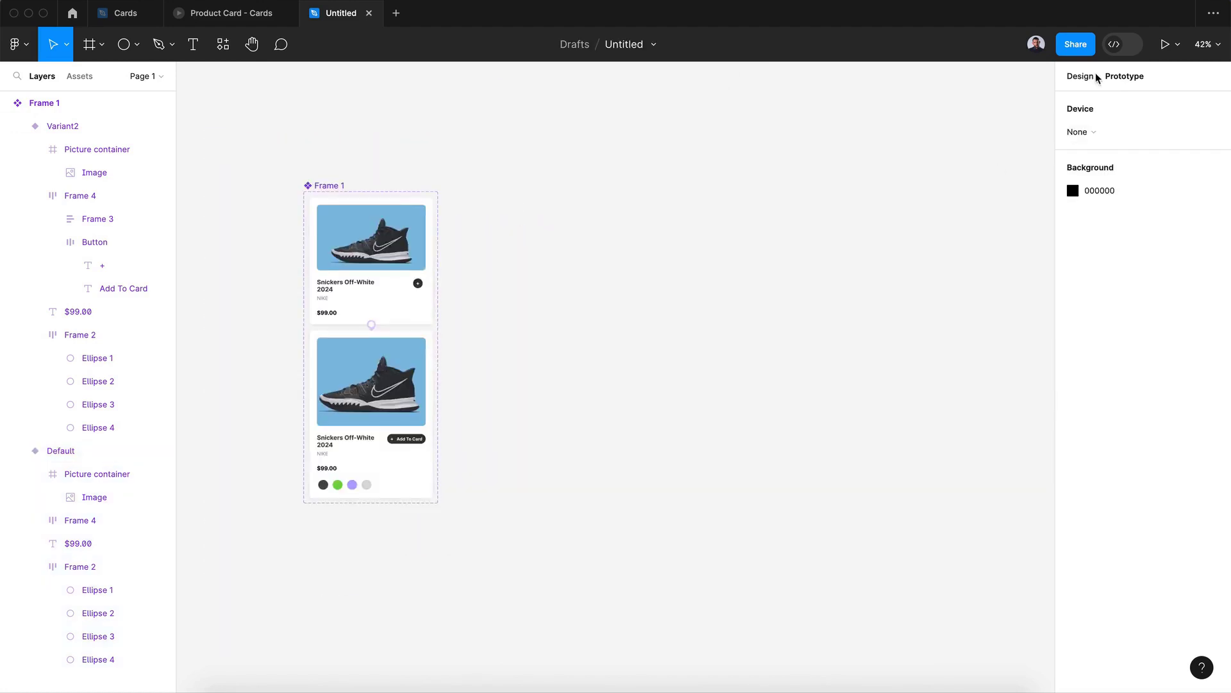
click(1090, 76)
- Draw a 1360×866 Frame 5 and place a product card component instance inside it
click(89, 49)
drag(648, 164, 1064, 426)
scroll(752, 382, right, 3)
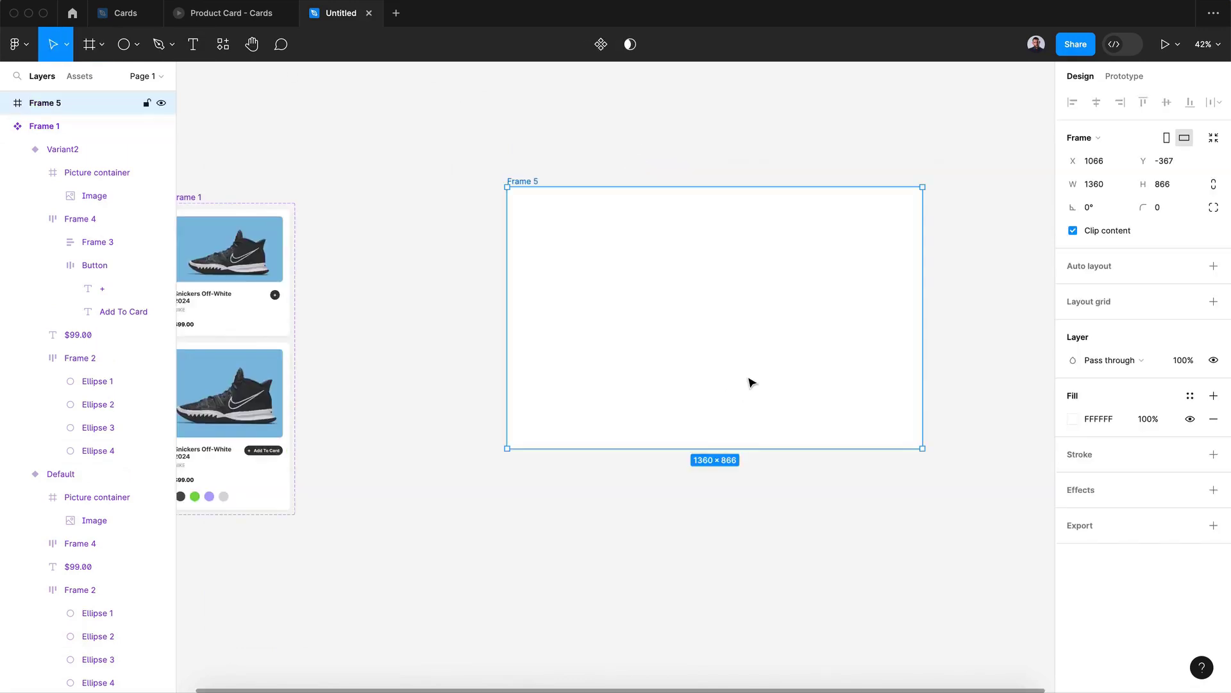
click(80, 76)
drag(47, 187, 707, 314)
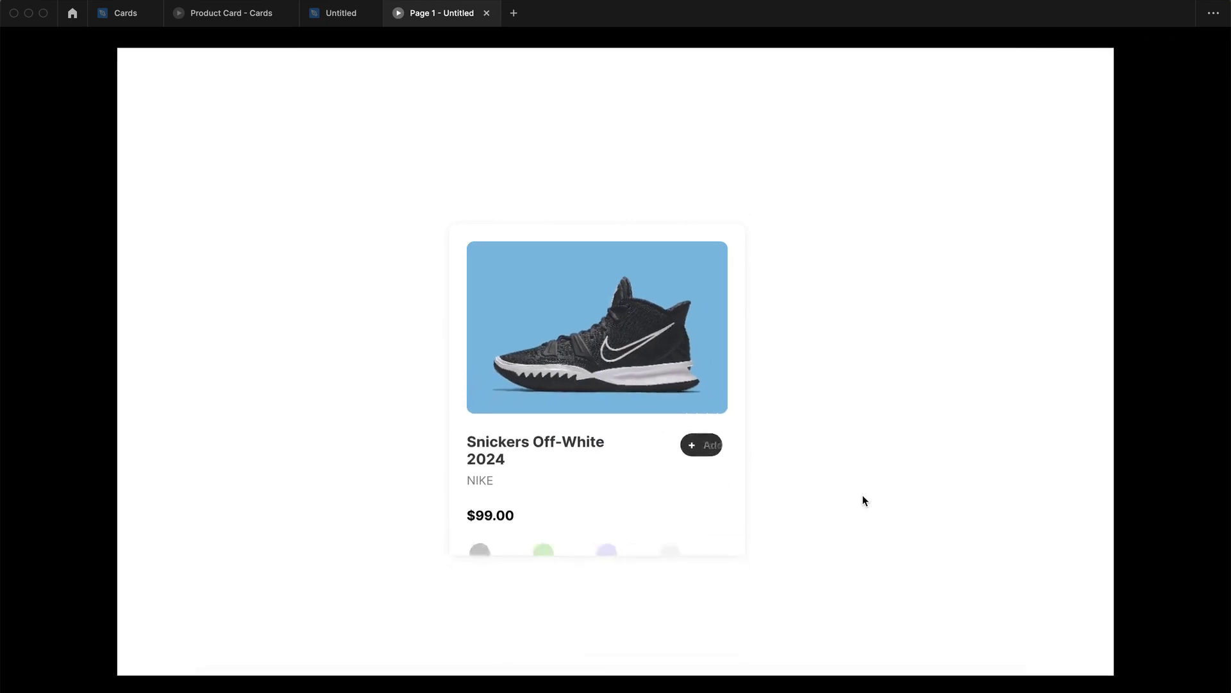
click(341, 13)
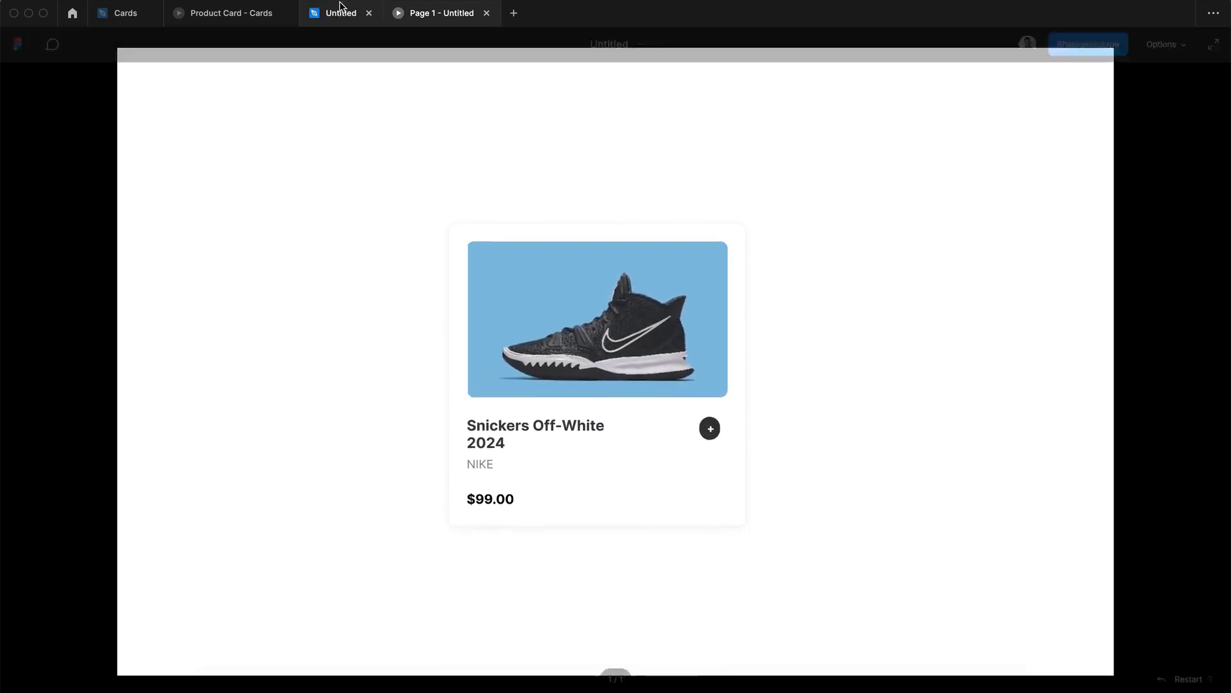
- Widen Frame 5, add two more card copies, and fill the frame with 1A1A1A
click(506, 170)
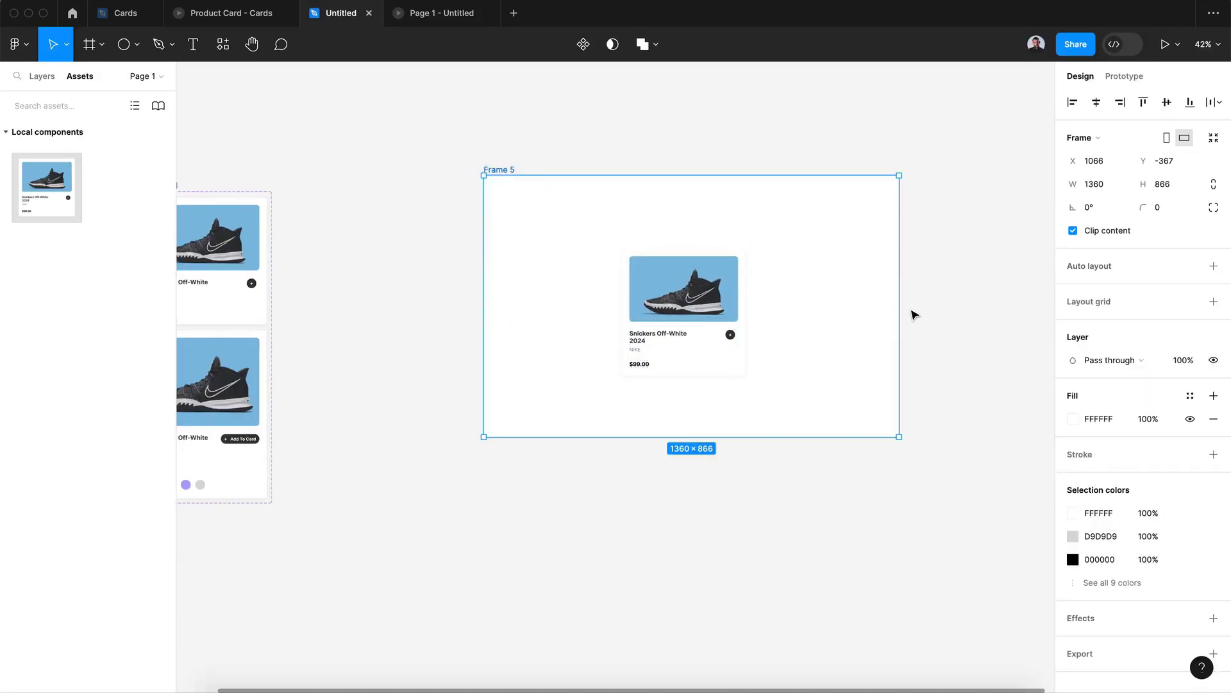
drag(903, 309, 1014, 307)
drag(693, 315, 763, 301)
key(ctrl+d)
key(Escape)
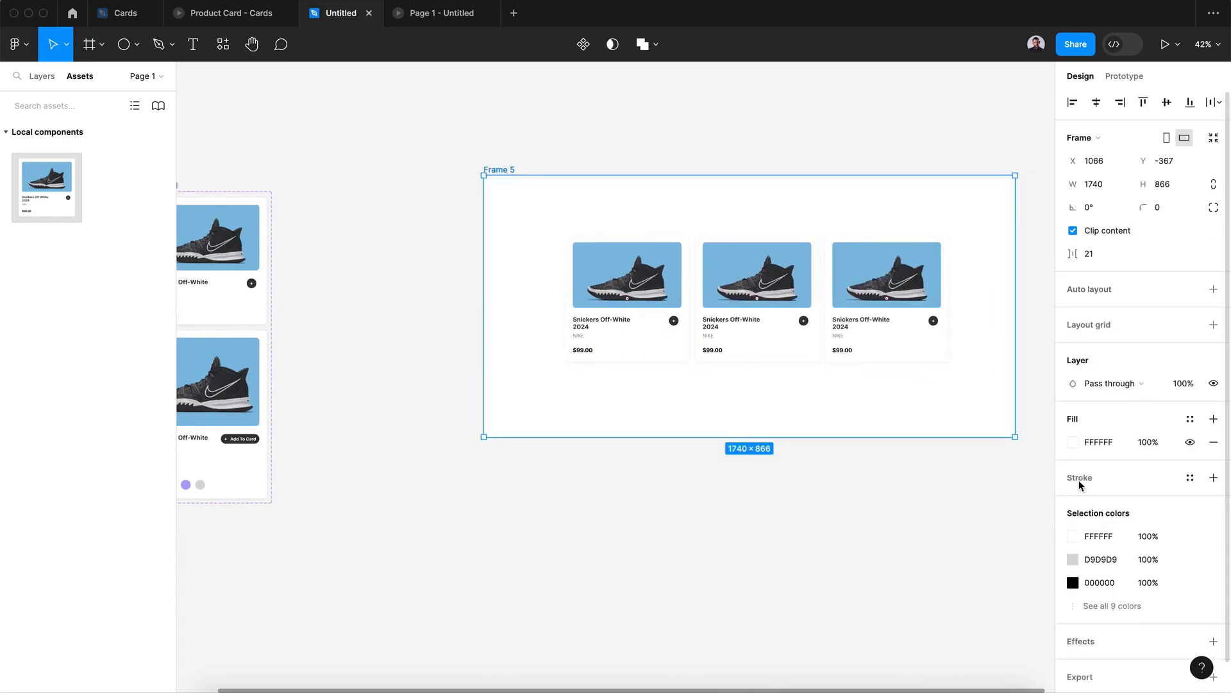
click(1073, 442)
drag(913, 446, 836, 489)
click(1040, 277)
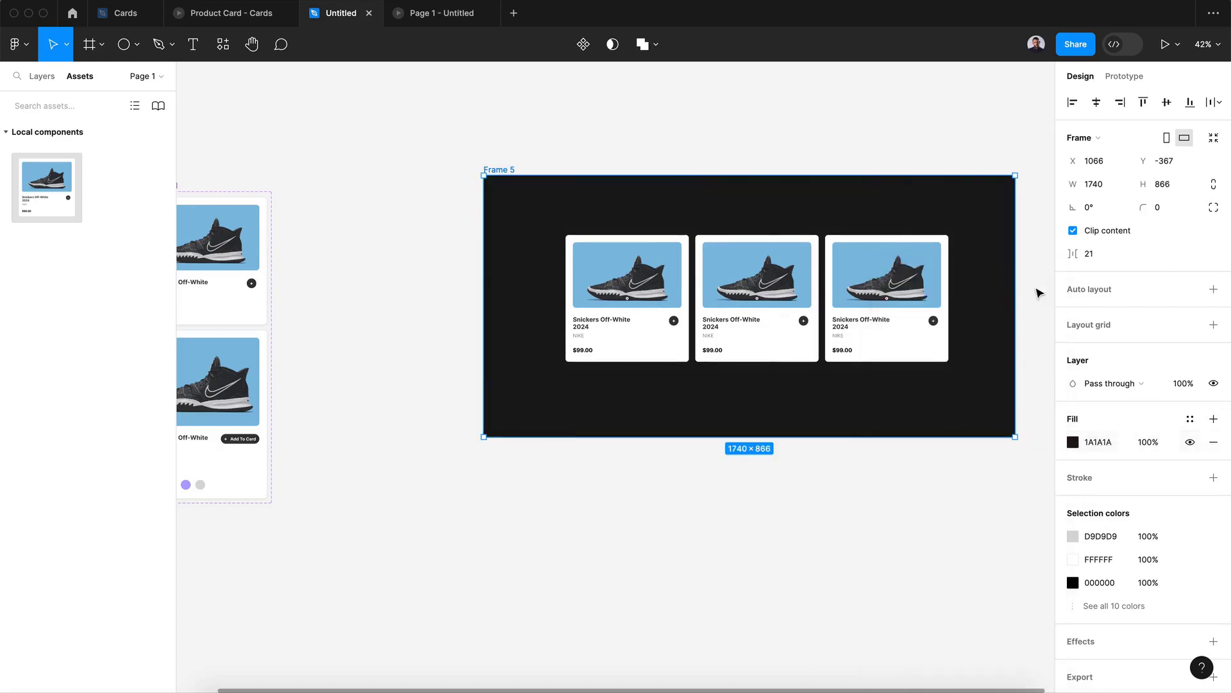
- Replace the three cards' photos with Unsplash sneaker images
click(641, 274)
shift+click(757, 291)
shift+click(873, 292)
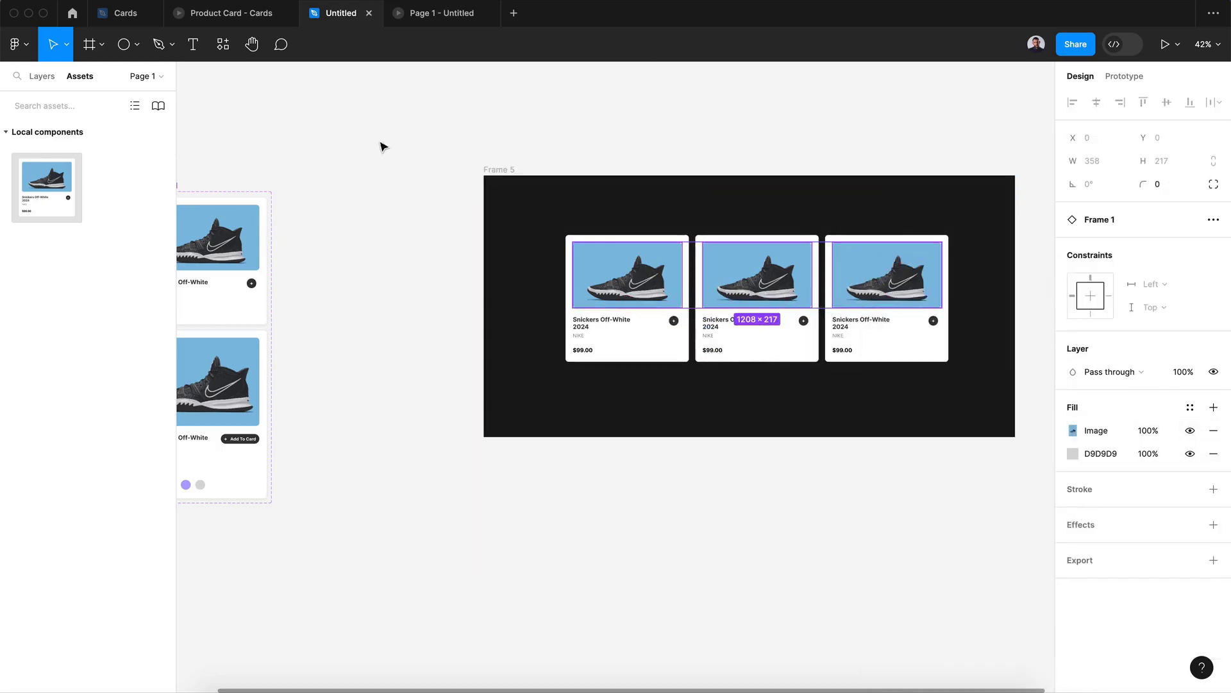
click(225, 55)
click(322, 180)
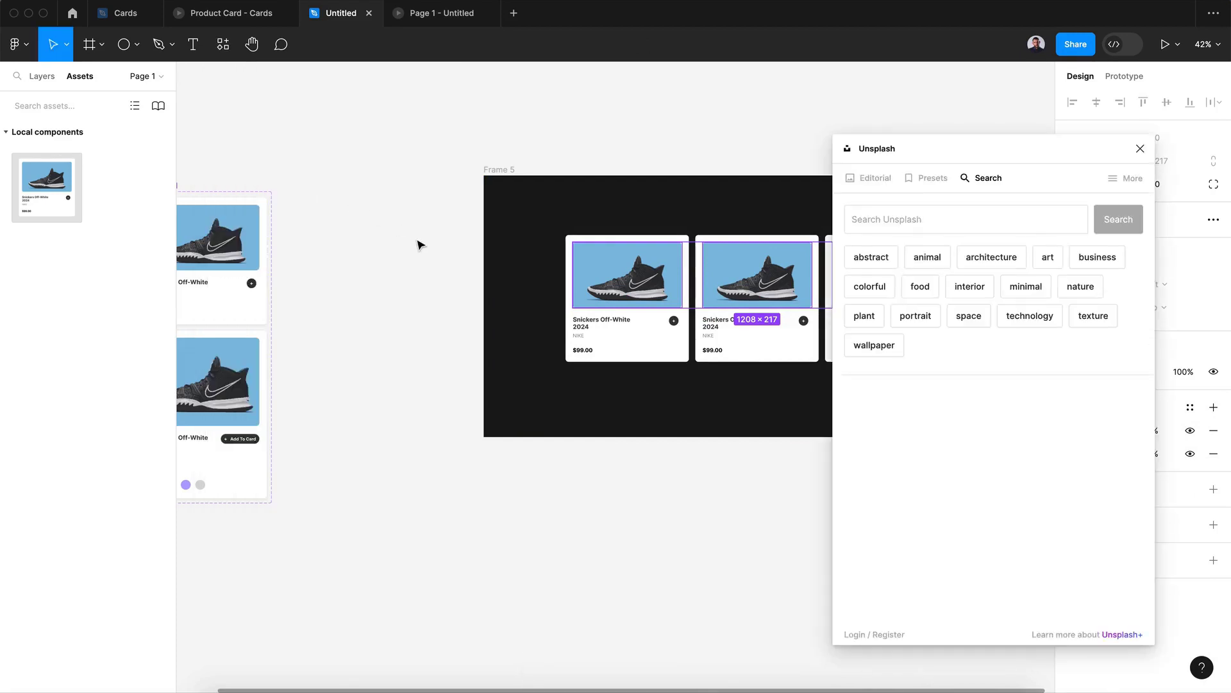
drag(1019, 159, 449, 166)
click(406, 227)
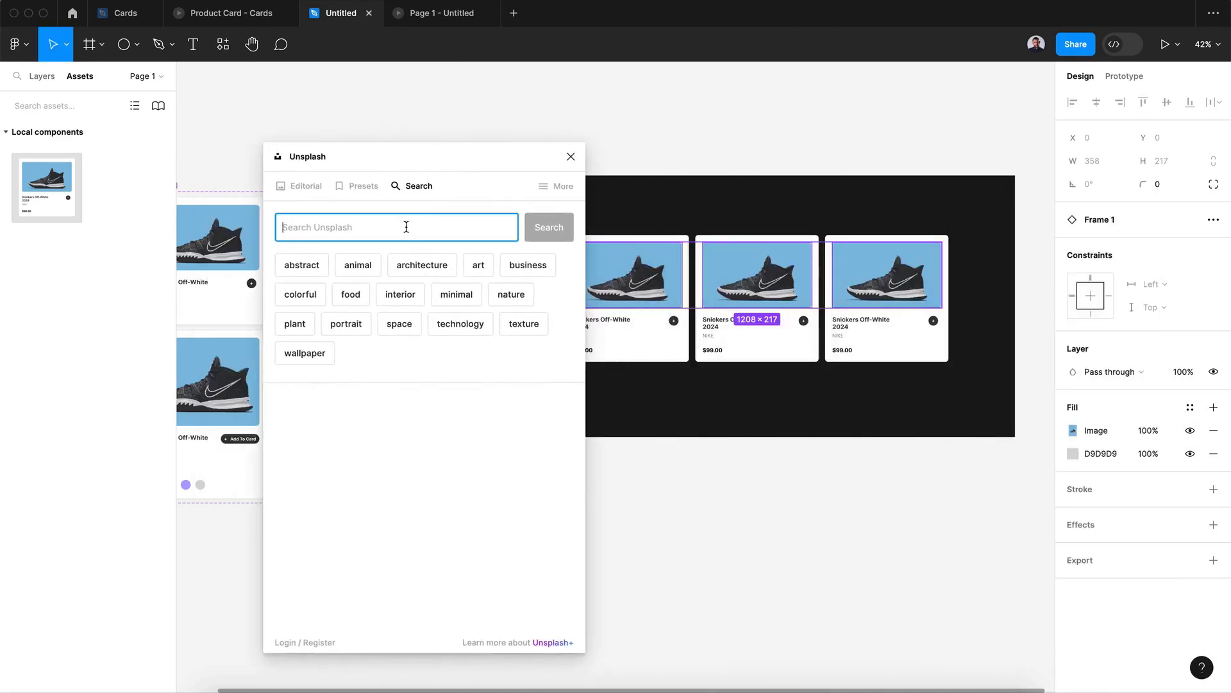
text(SNE)
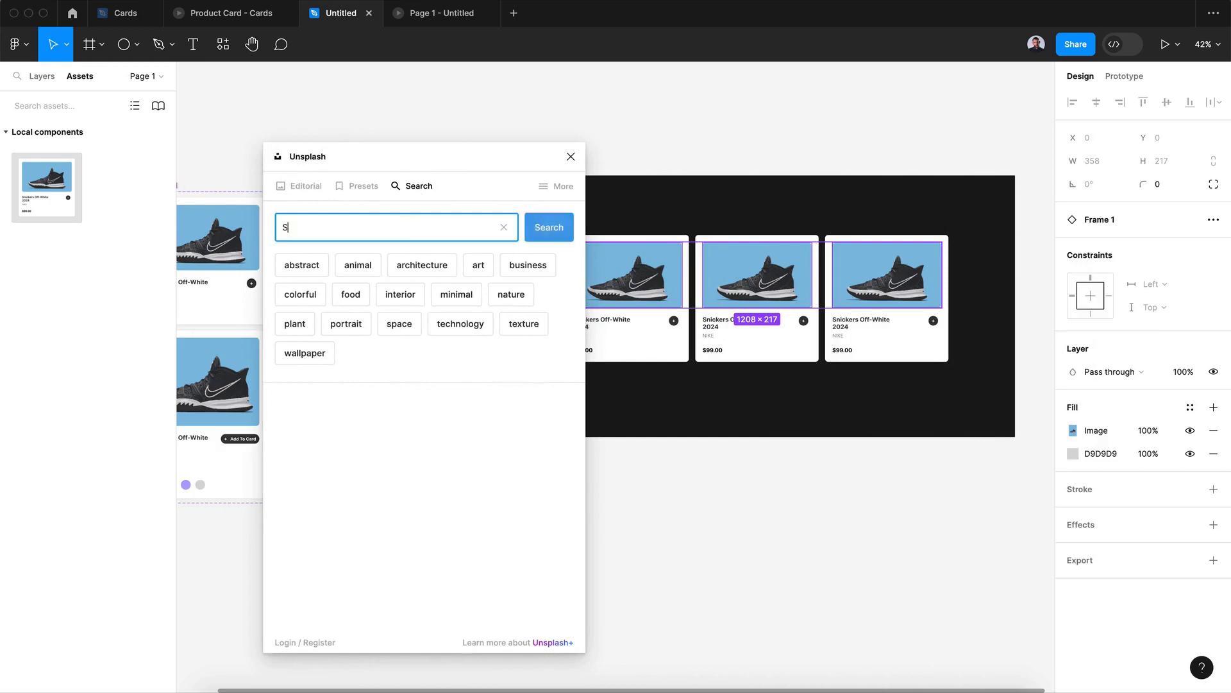
text(A)
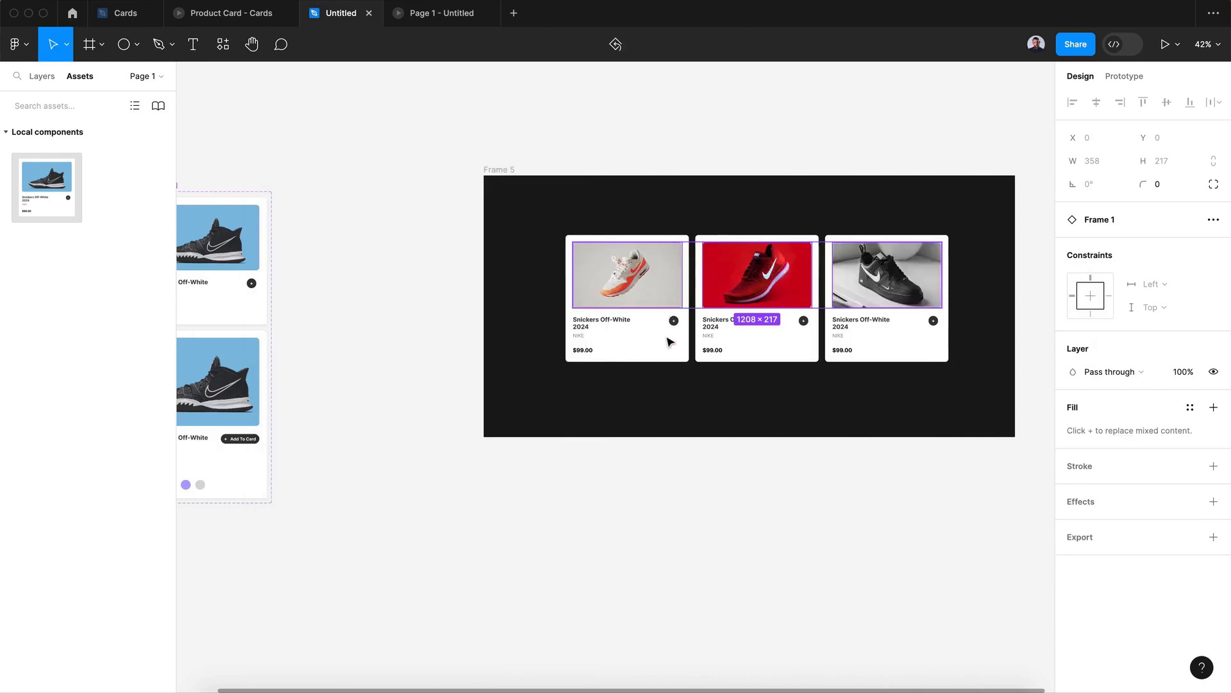
- Select the three cards, then preview Frame 5 in prototype presentation mode
click(682, 426)
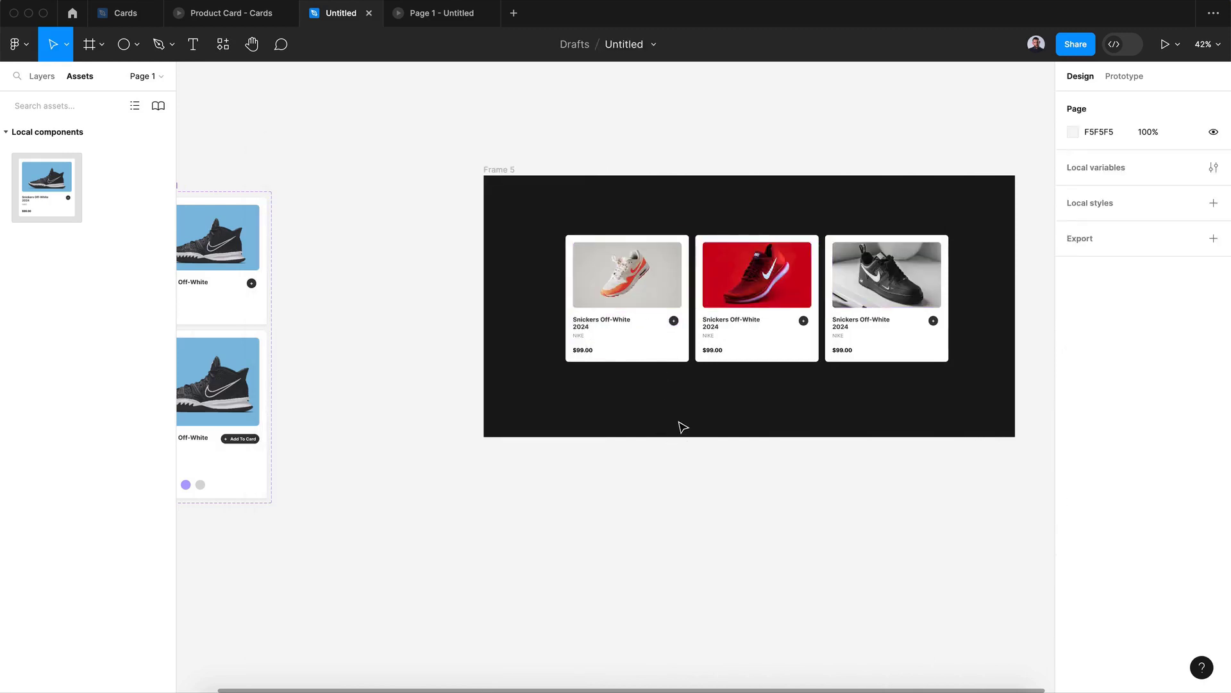
drag(681, 426, 962, 344)
shift+click(915, 342)
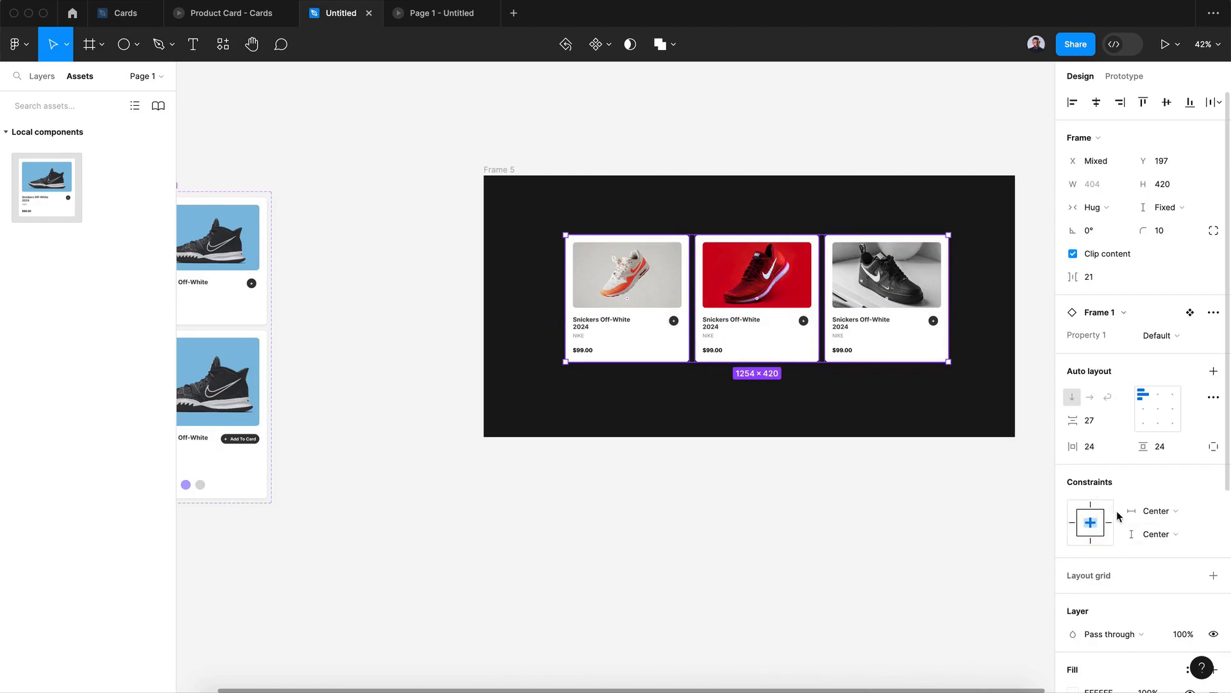
click(495, 172)
key(alt+super+Return)
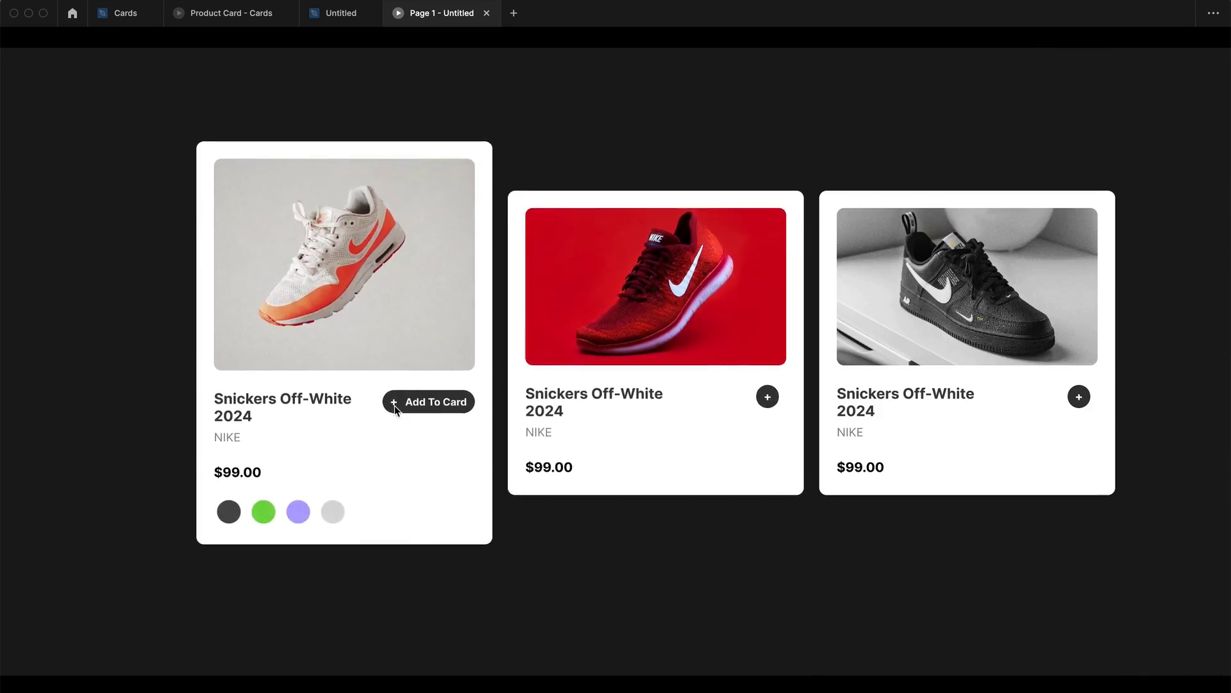
- Rotate the plus icon inside the Add To Card button by 180°
click(338, 15)
scroll(334, 351, up, 5)
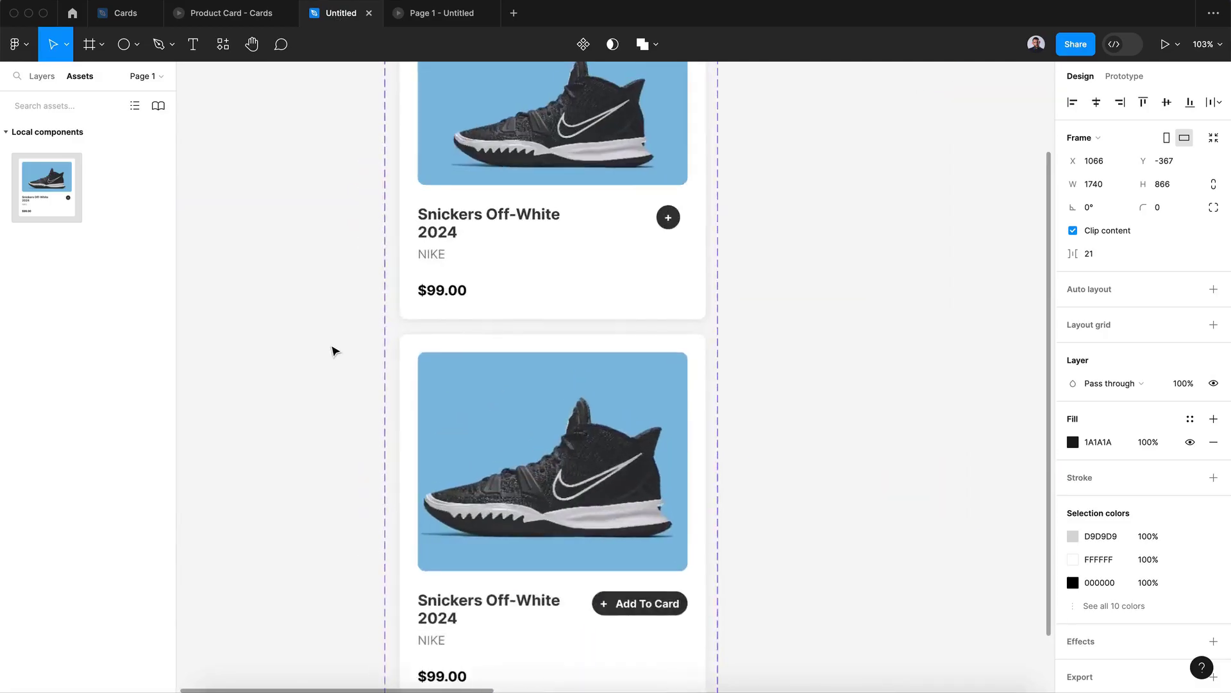
scroll(333, 349, down, 3)
click(532, 369)
click(534, 369)
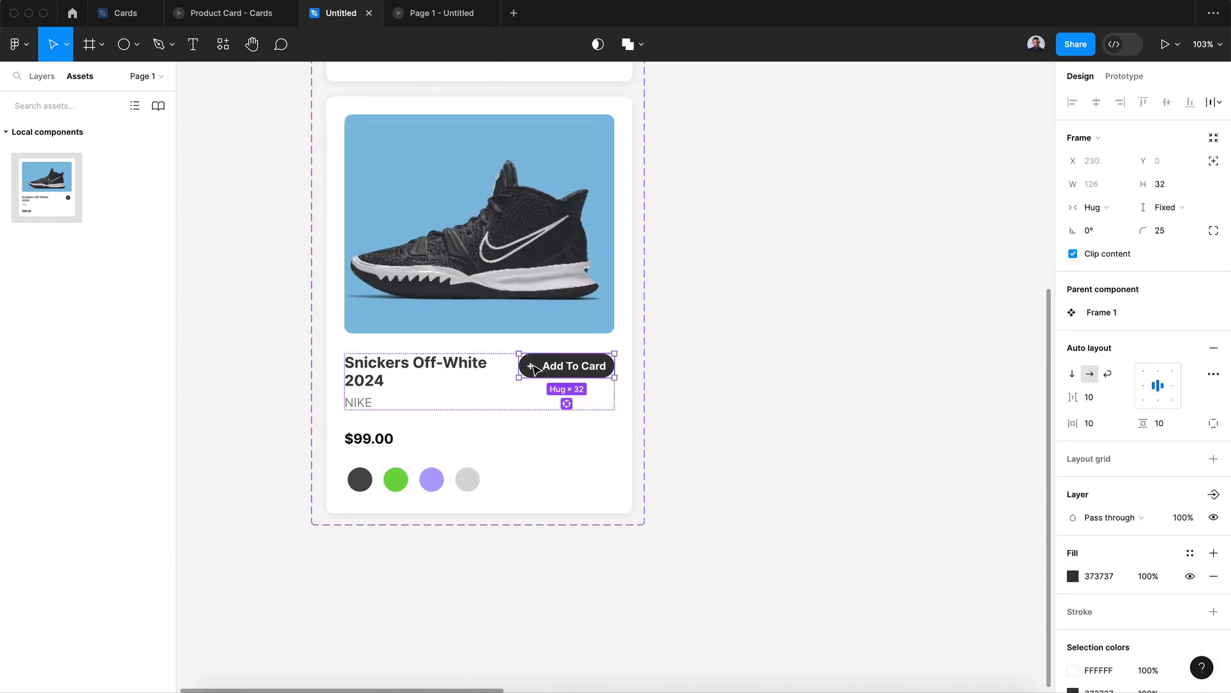
click(534, 369)
scroll(533, 369, up, 5)
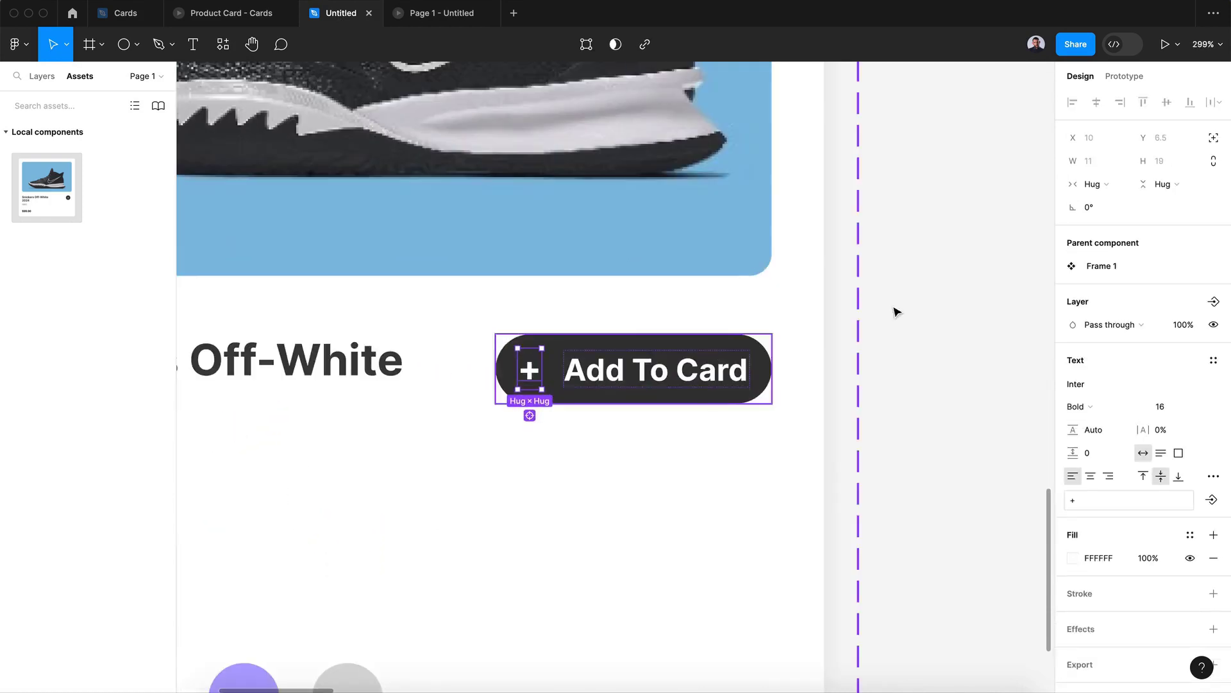
click(1099, 217)
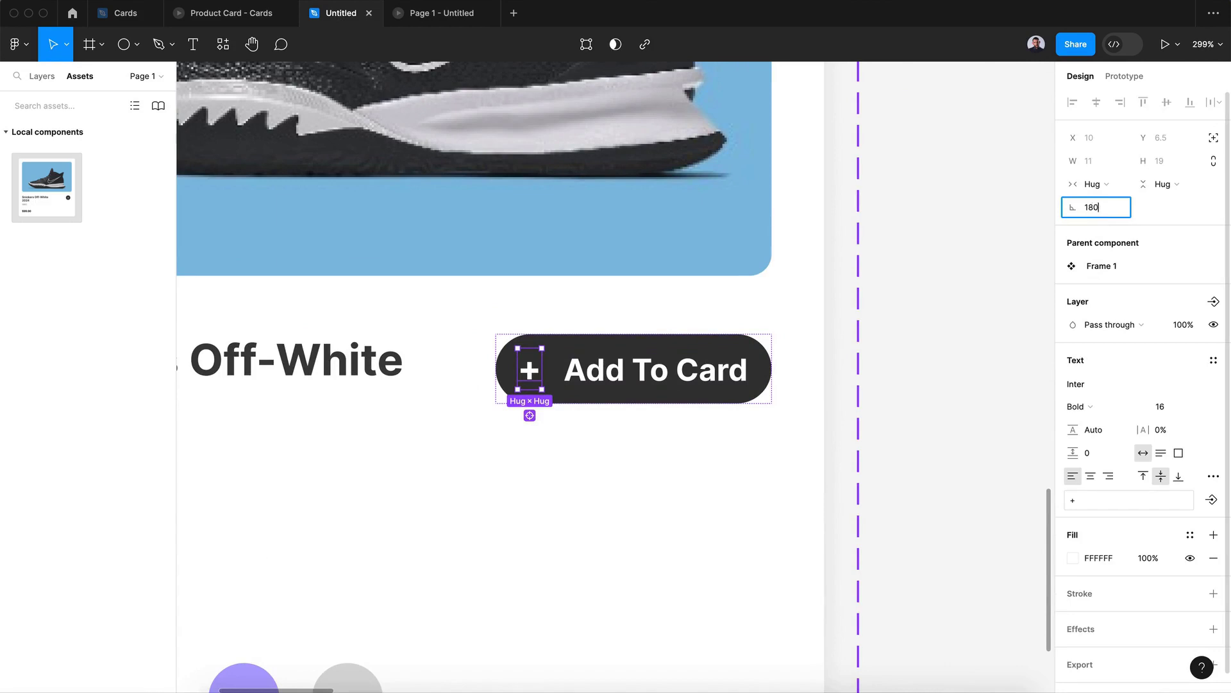
- Preview the three-card prototype and check the cards expand to show '+ Add To Card' on hover
click(442, 14)
mouse_move(675, 380)
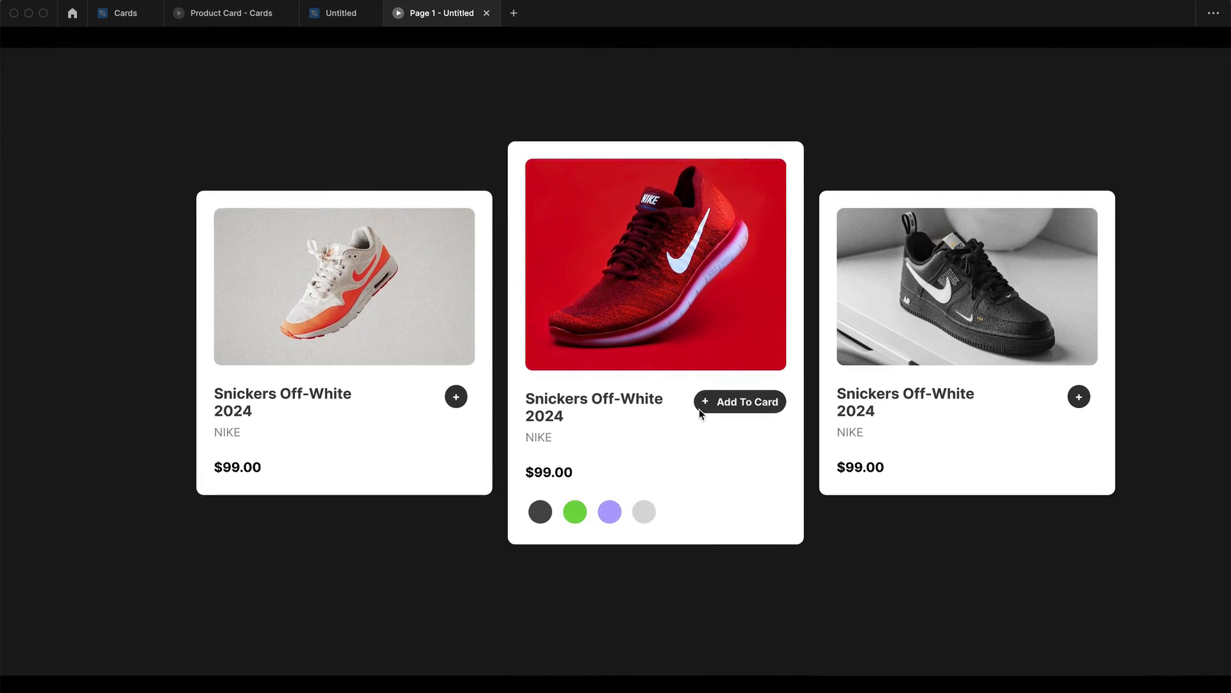
click(340, 23)
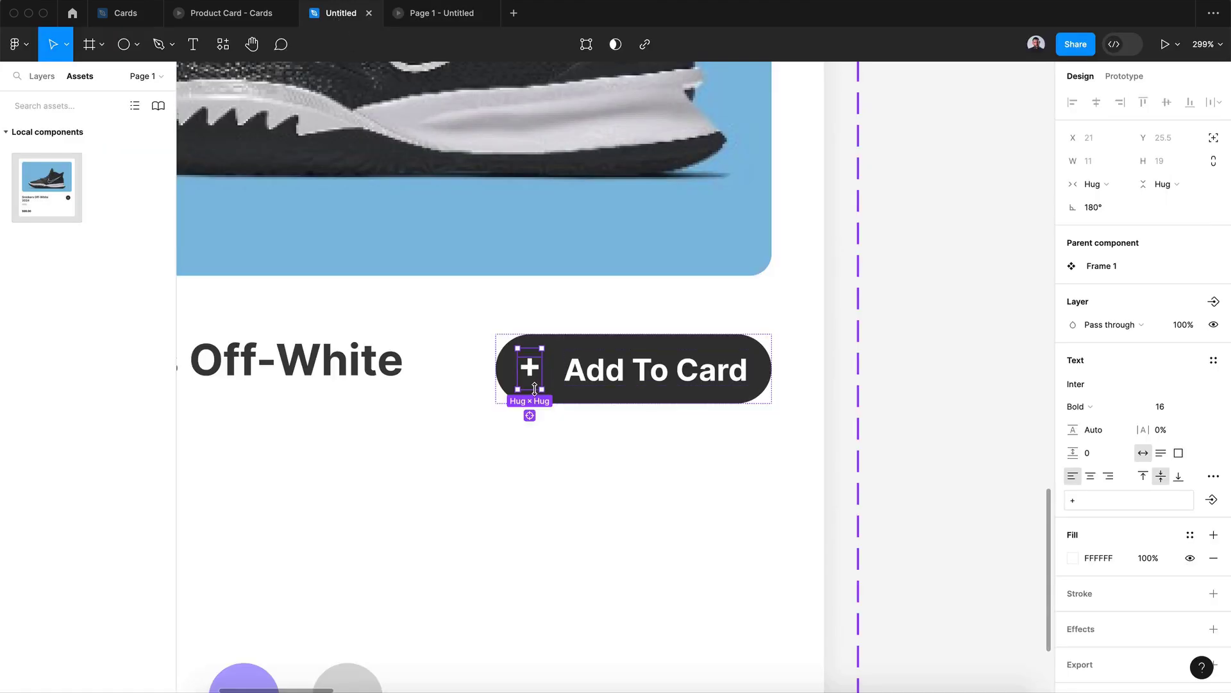
key(ctrl+Tab)
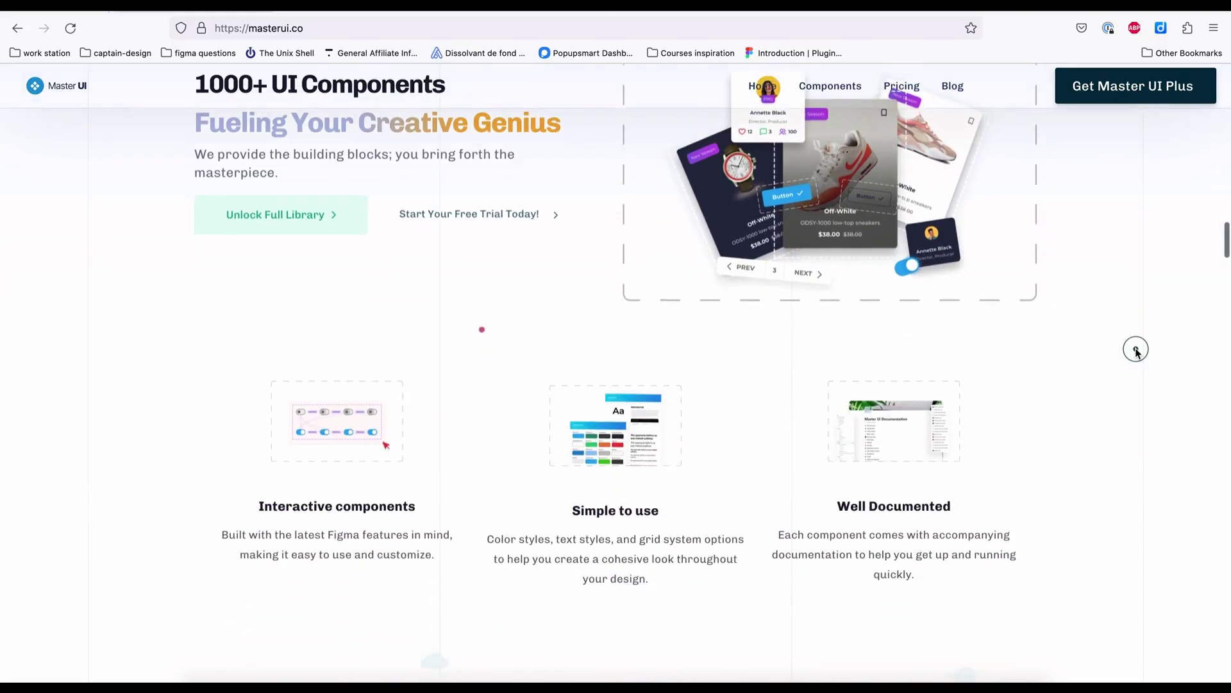
scroll(1135, 352, down, 5)
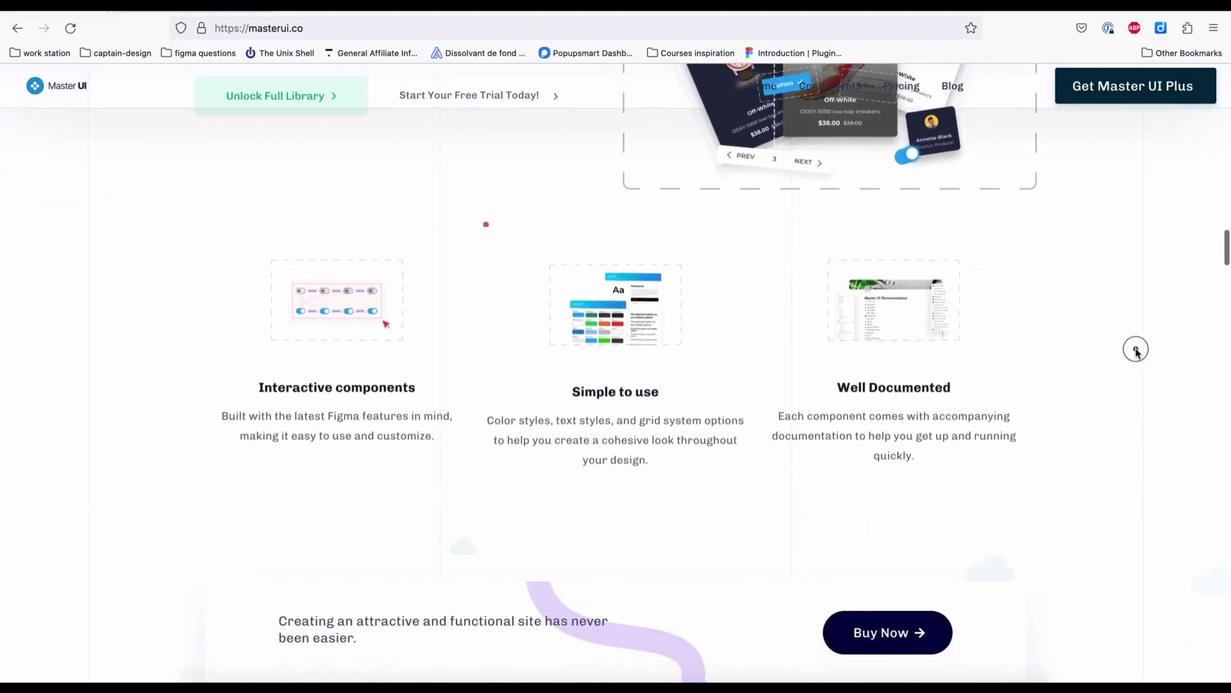
scroll(1136, 351, down, 8)
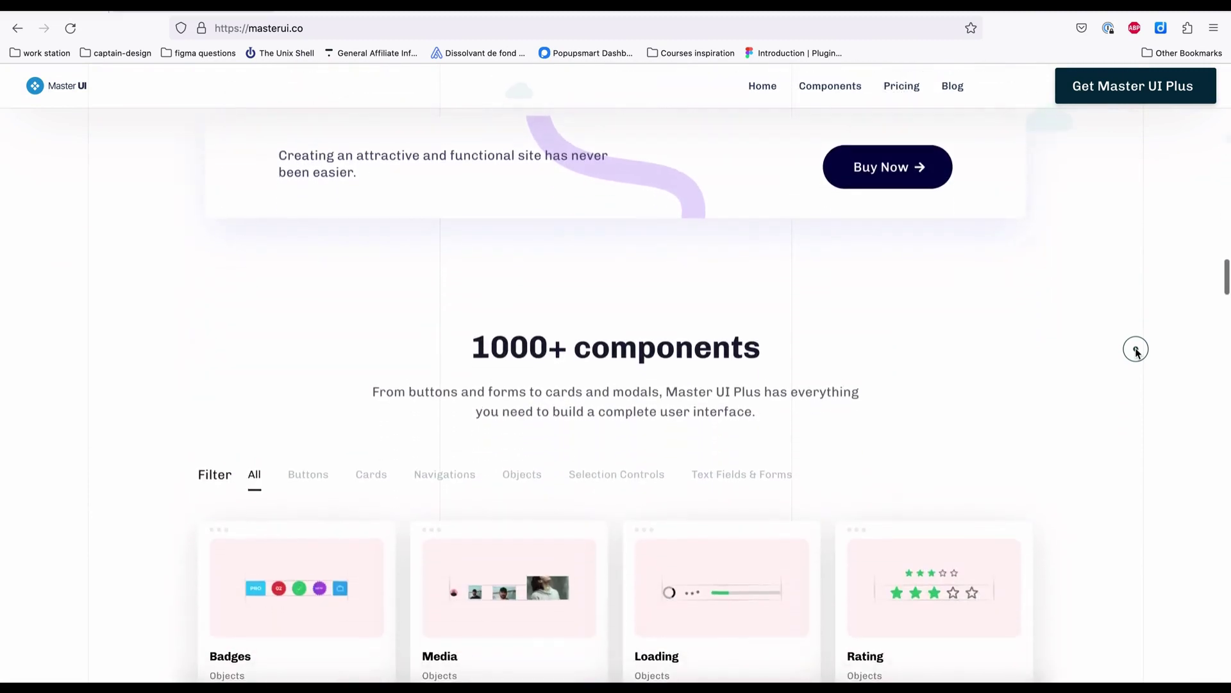
scroll(1136, 352, down, 2)
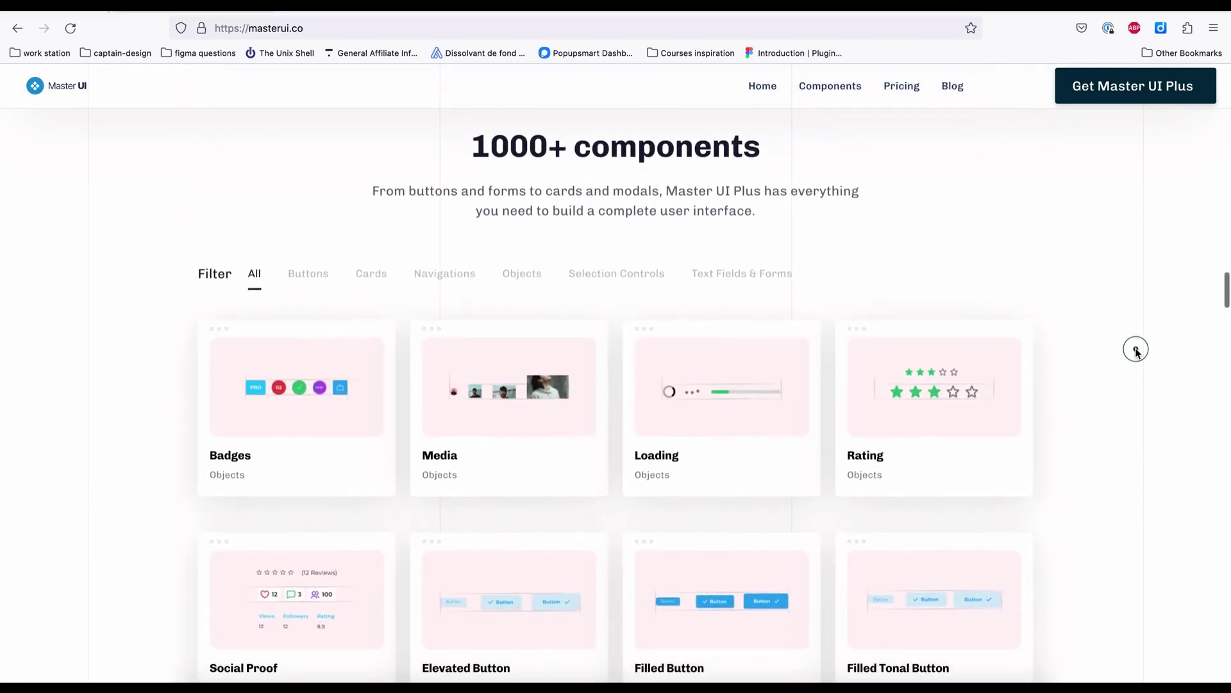
scroll(1136, 352, down, 2)
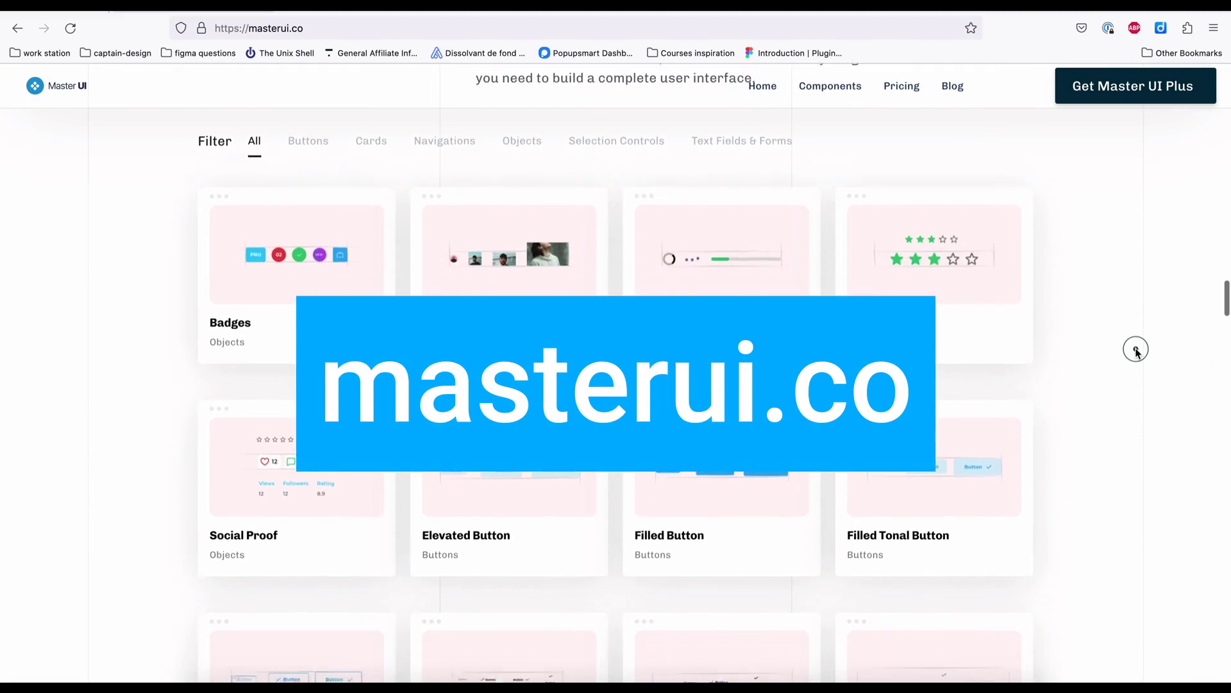
scroll(1136, 351, down, 8)
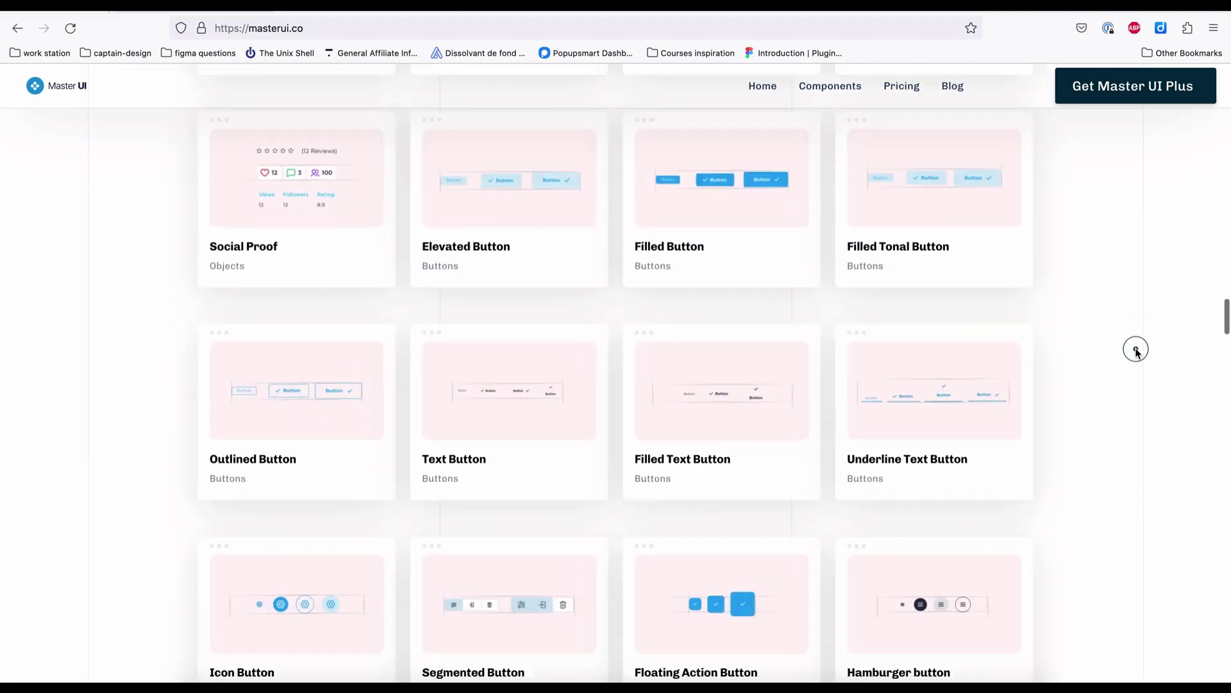
scroll(1136, 351, down, 10)
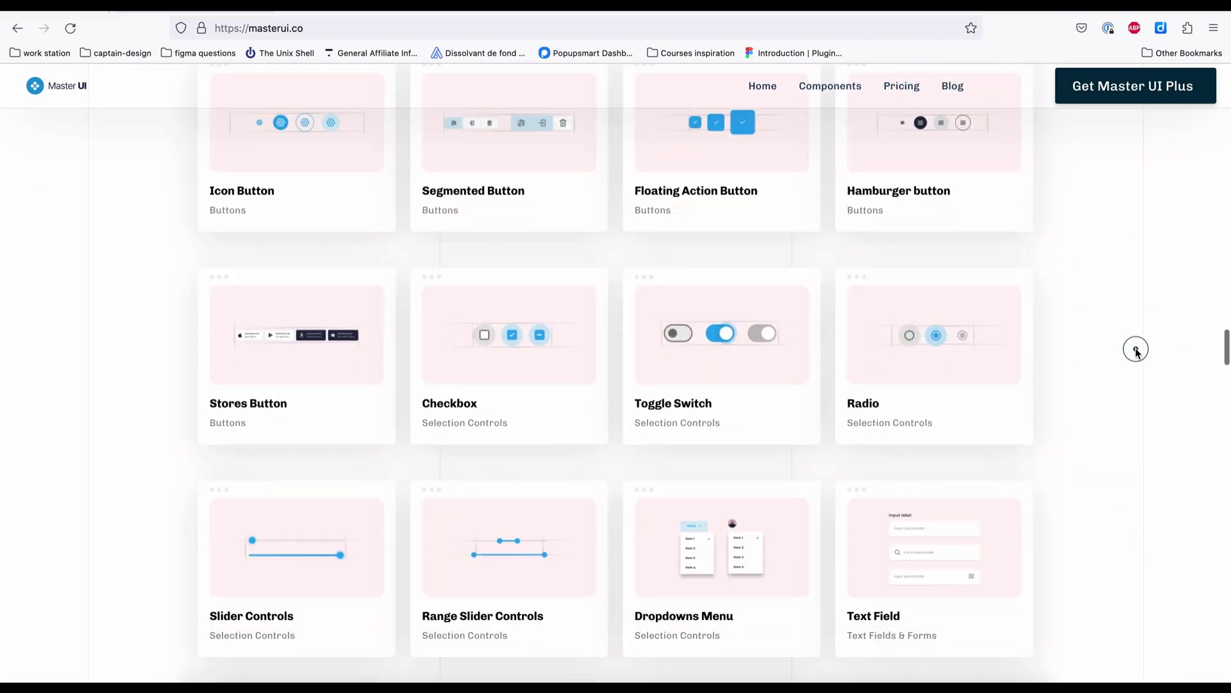
scroll(1136, 351, down, 4)
scroll(1136, 352, down, 10)
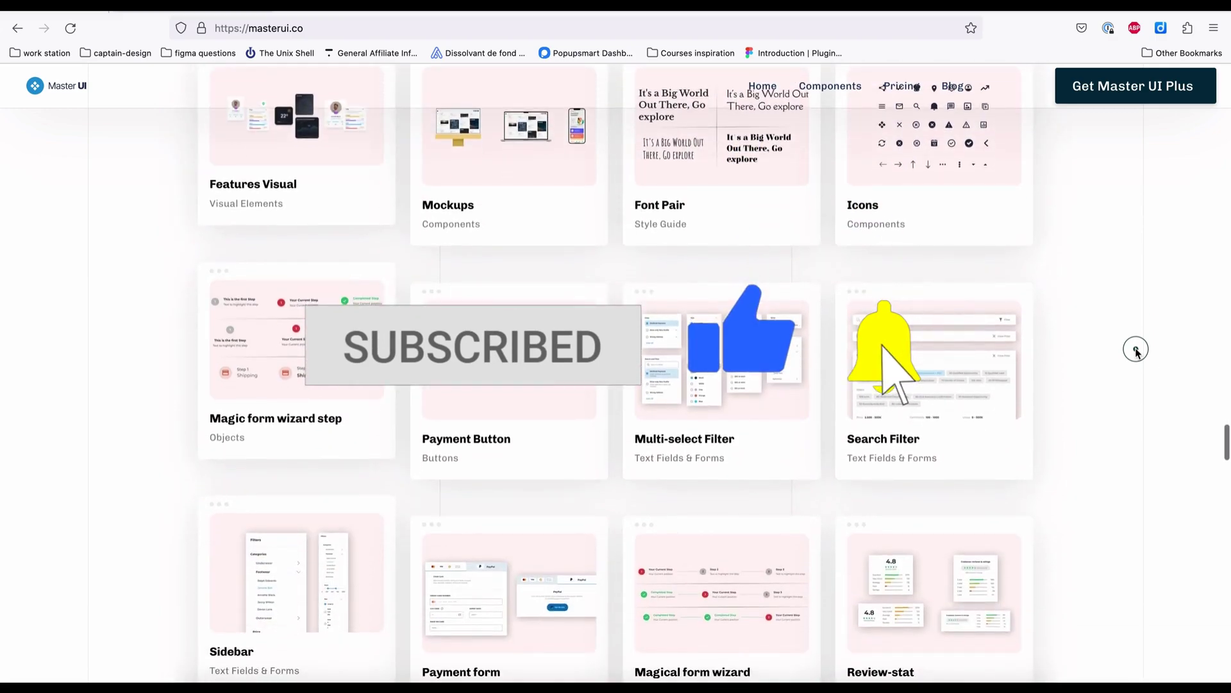
scroll(1136, 352, down, 11)
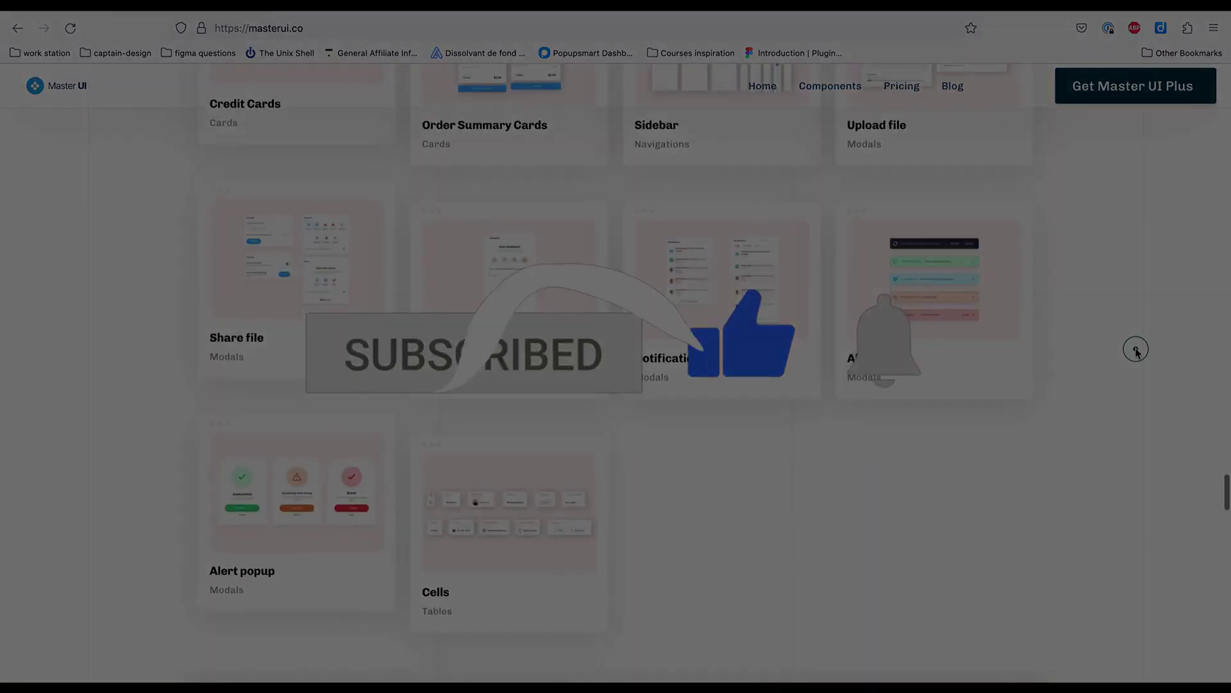